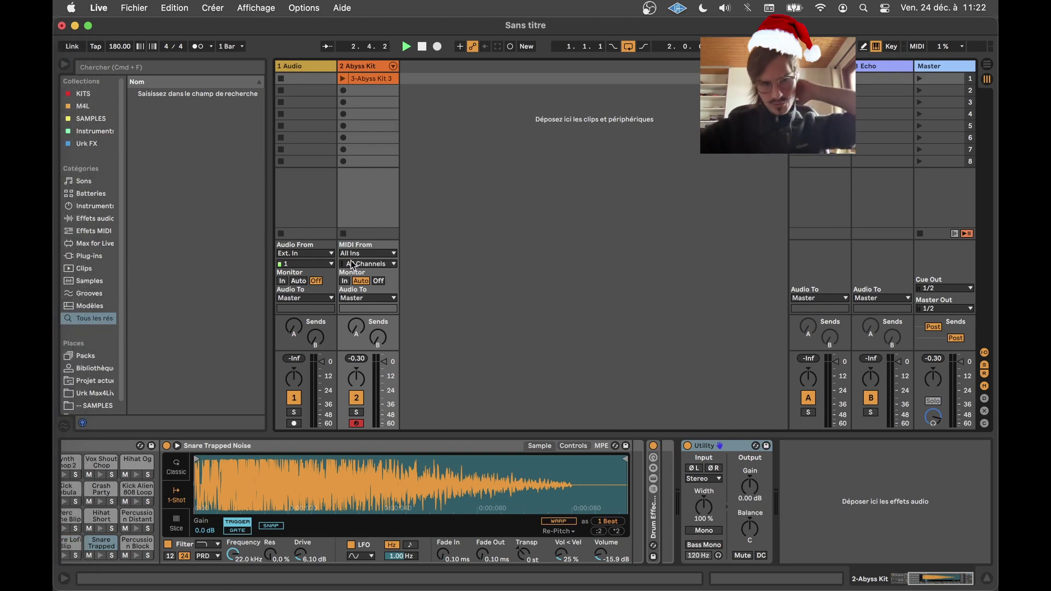
Browse the Max for Live category, looking into its MIDI Effect, Instrument and Audio Effect folders
left_click(88, 246)
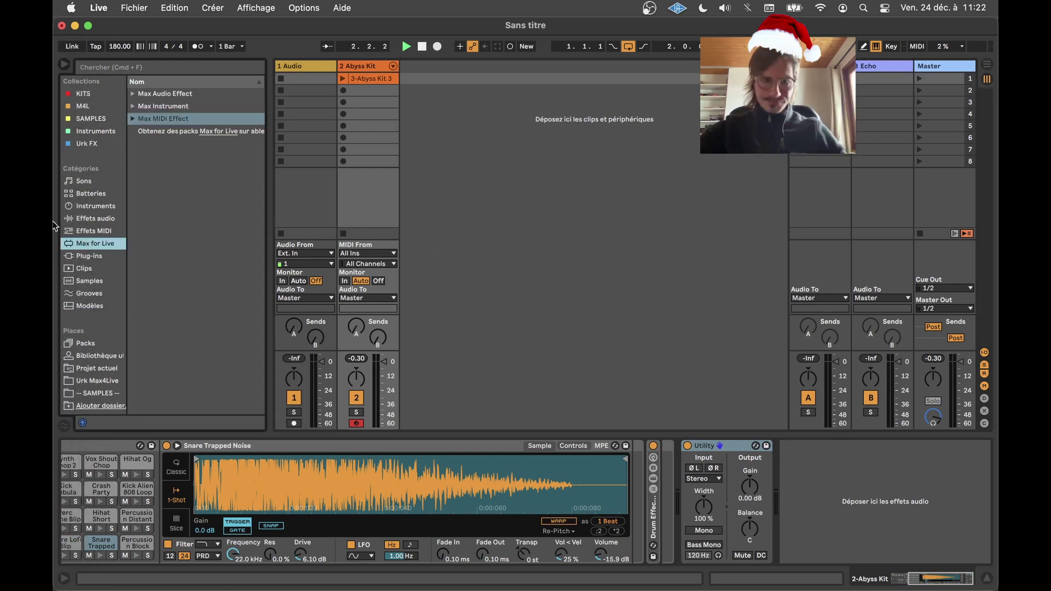
left_click(300, 82)
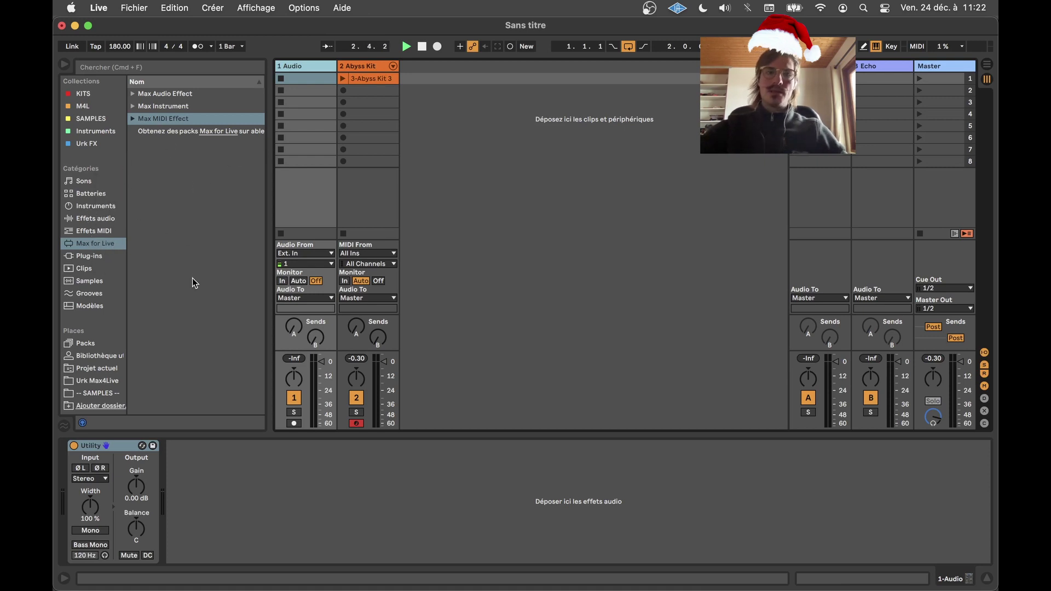
left_click(132, 118)
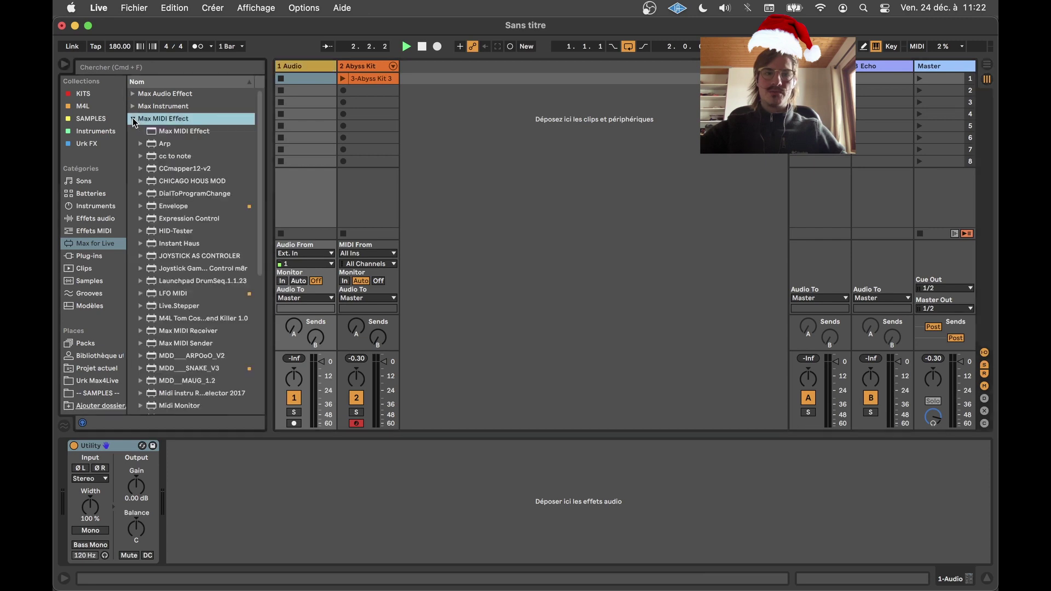
left_click(132, 117)
left_click(132, 106)
left_click(131, 105)
left_click(132, 95)
left_click(132, 94)
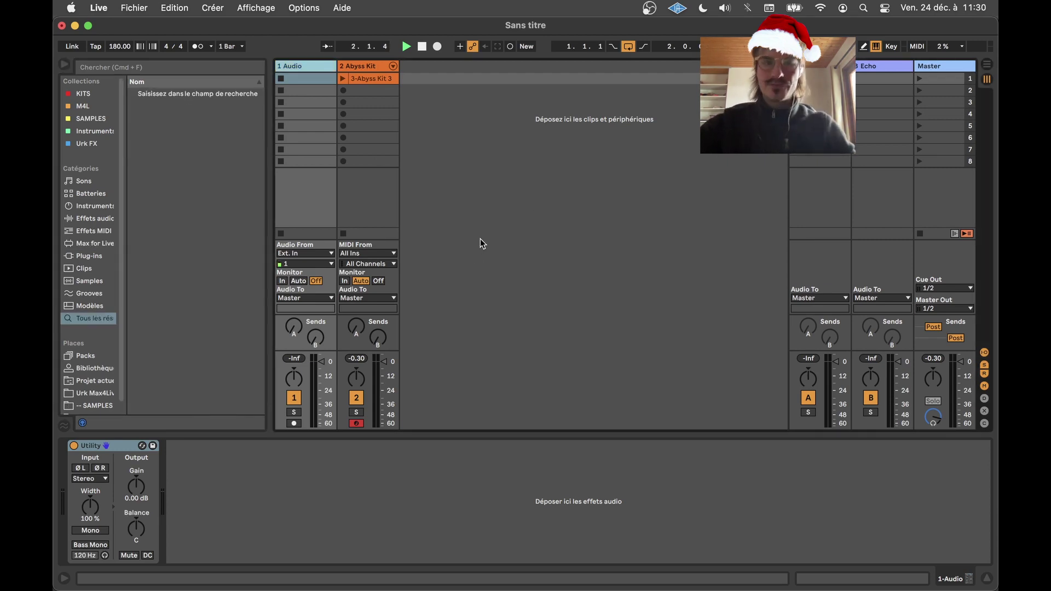
Arm the 1 Audio track, record a clip into its first slot and play the recording back
left_click(294, 423)
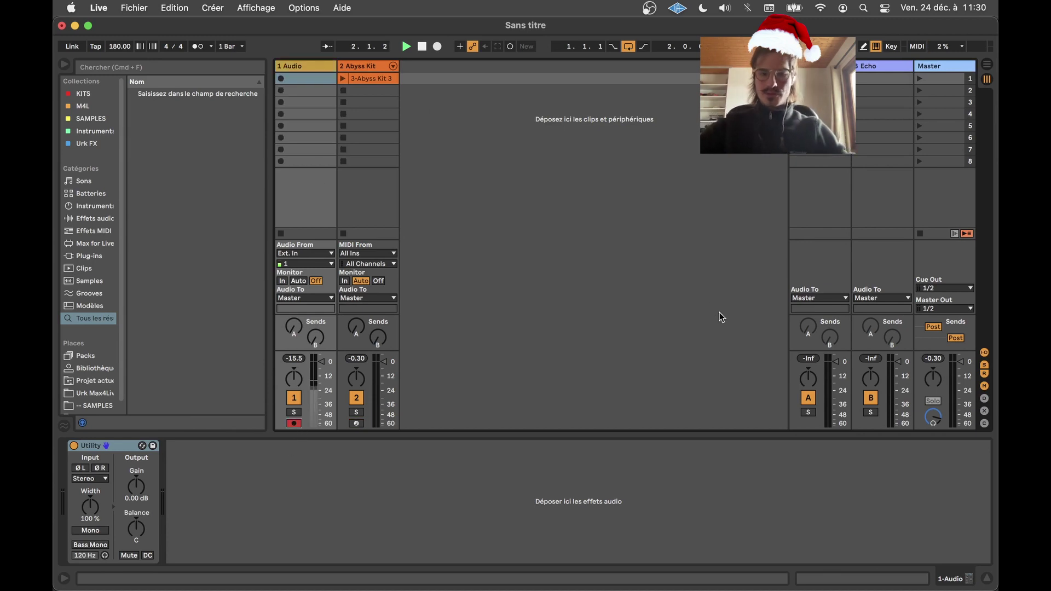
left_click(281, 78)
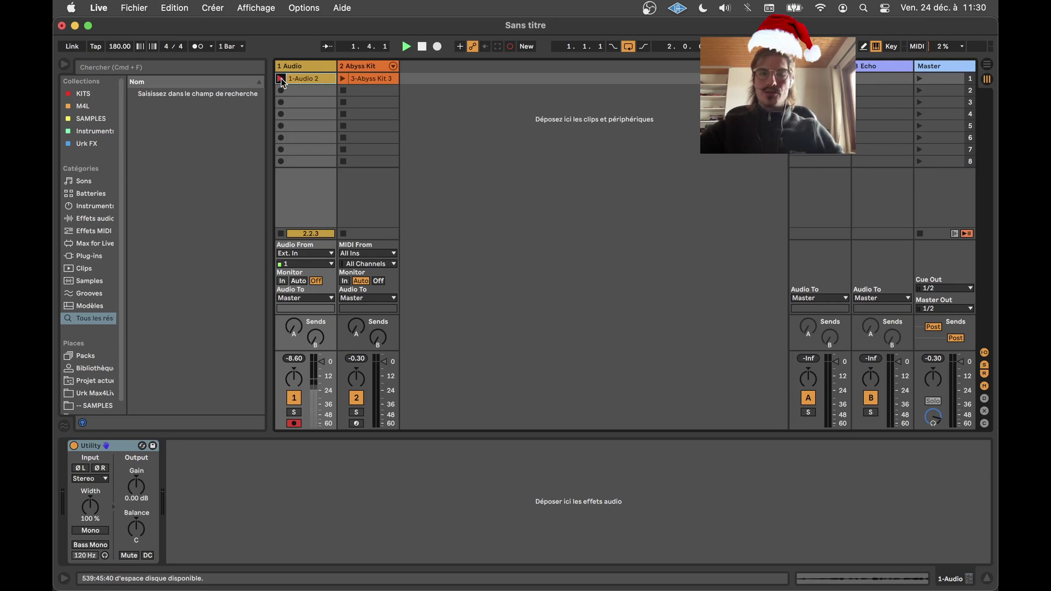
left_click(281, 79)
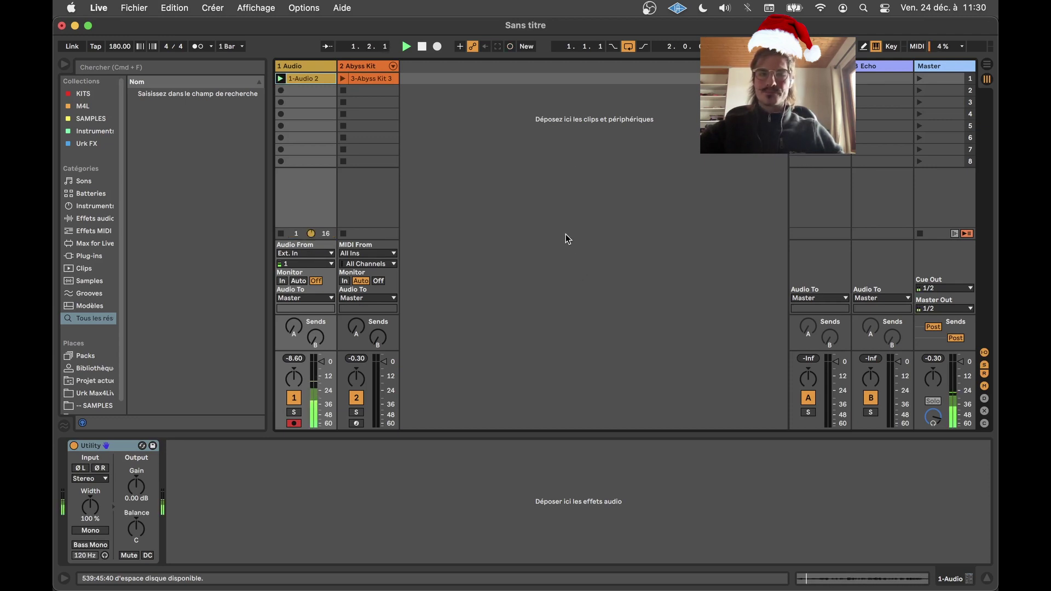
key("space")
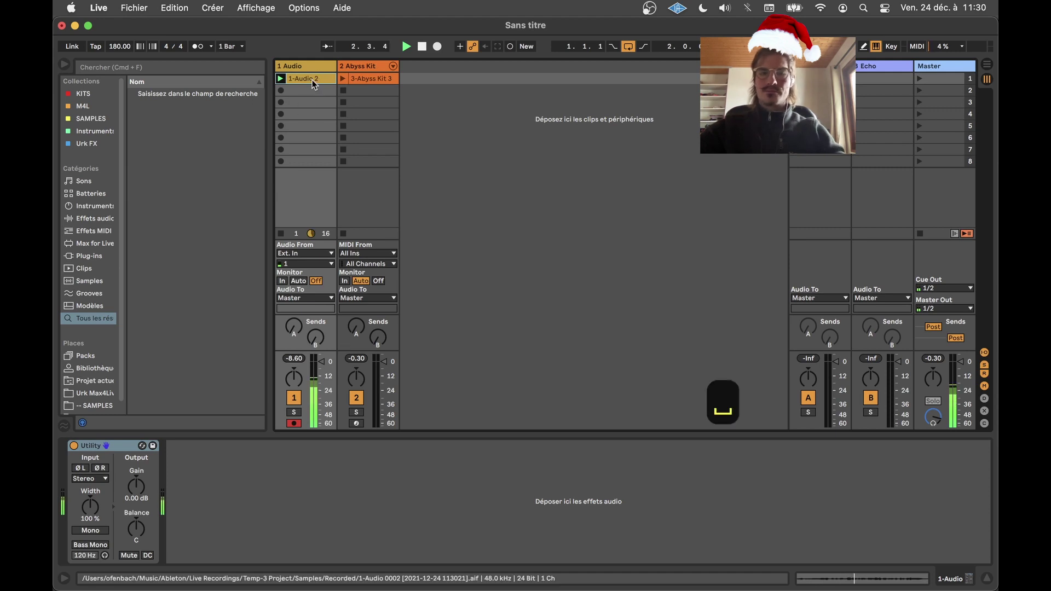
Turn off Warp on the recorded audio clip and crop it to start at about 0.617 seconds
key("shift+Tab")
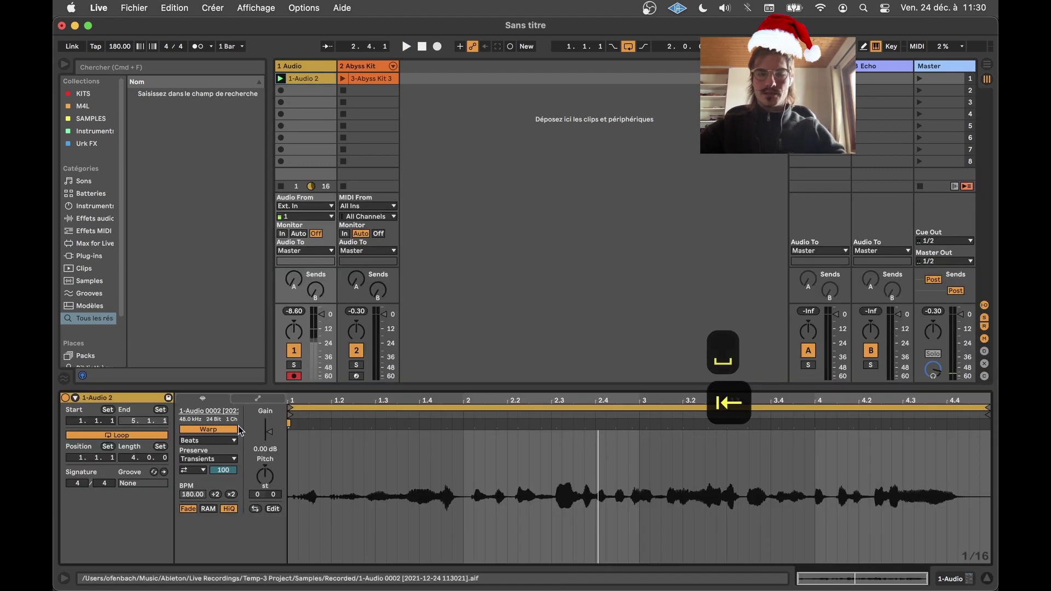
left_click(217, 430)
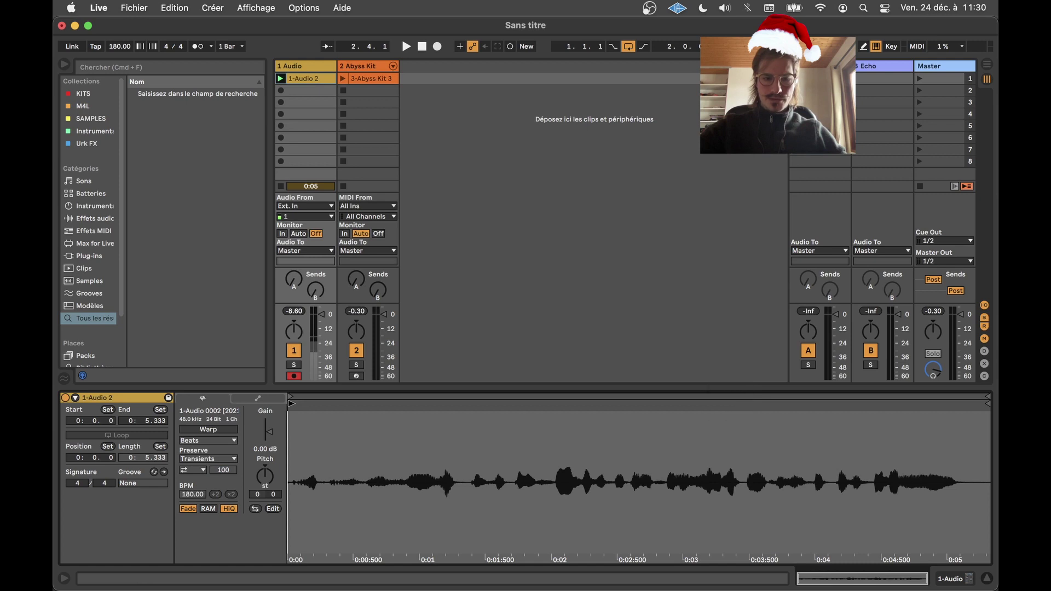
left_click_drag(291, 405, 369, 406)
key("space")
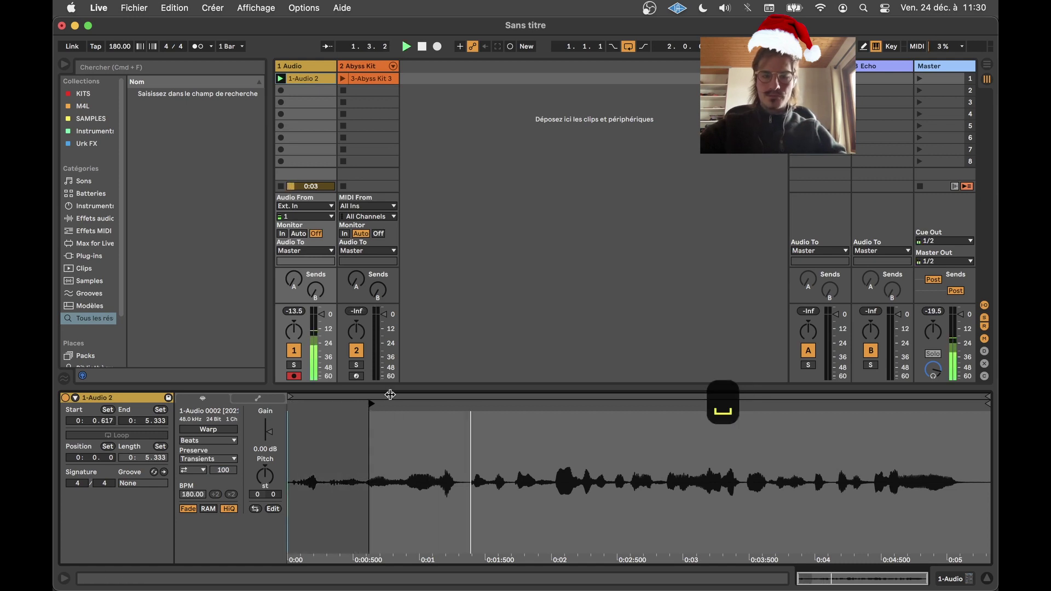
key("space")
key("shift+Tab")
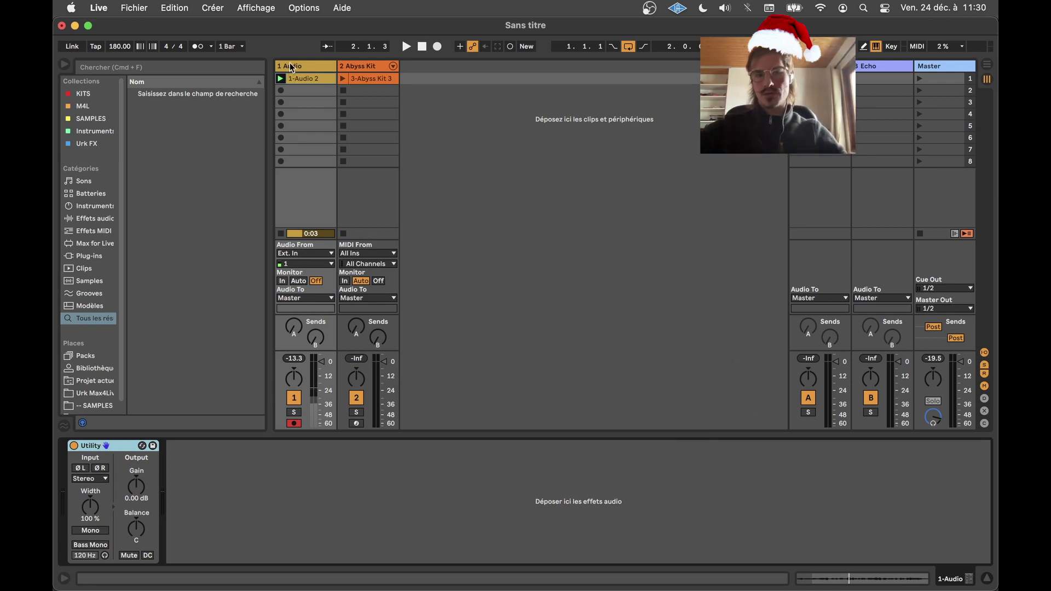
right_click(307, 79)
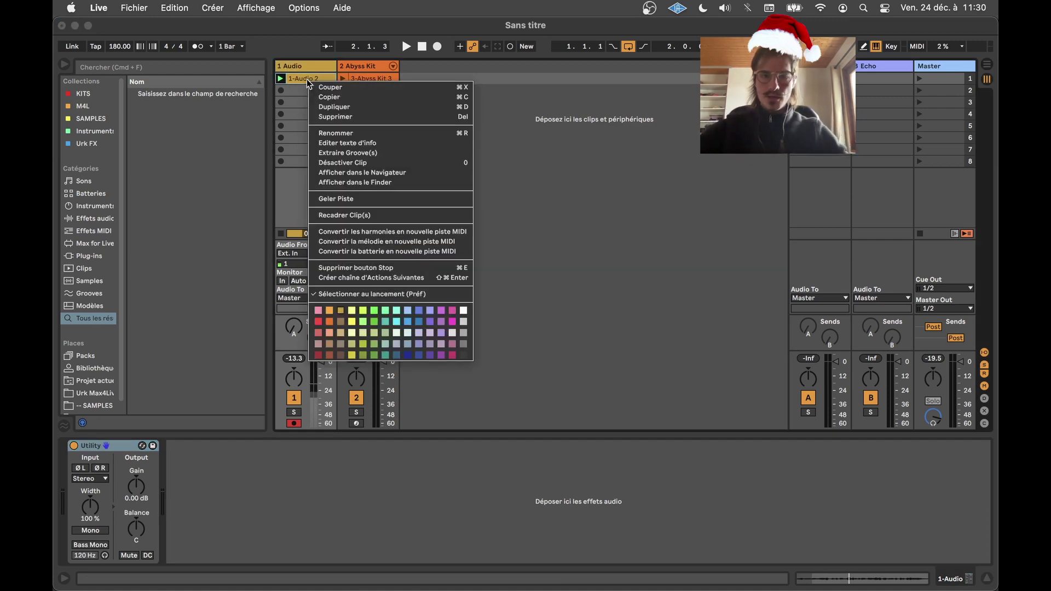
left_click(352, 212)
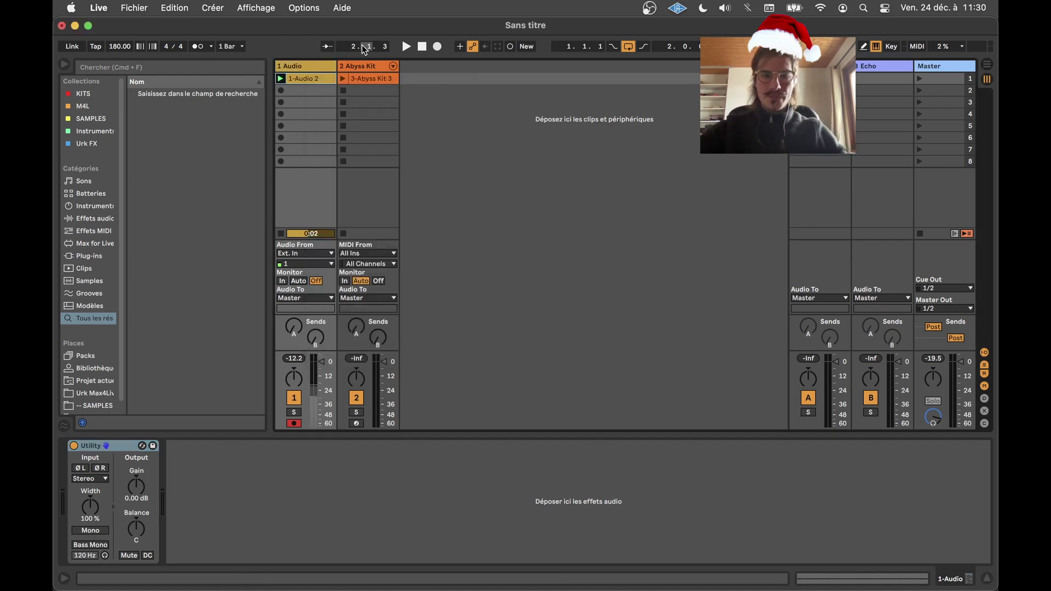
Add a Simpler track between the Audio and Abyss Kit tracks and load the cropped audio clip into it
key("super+f")
type("si")
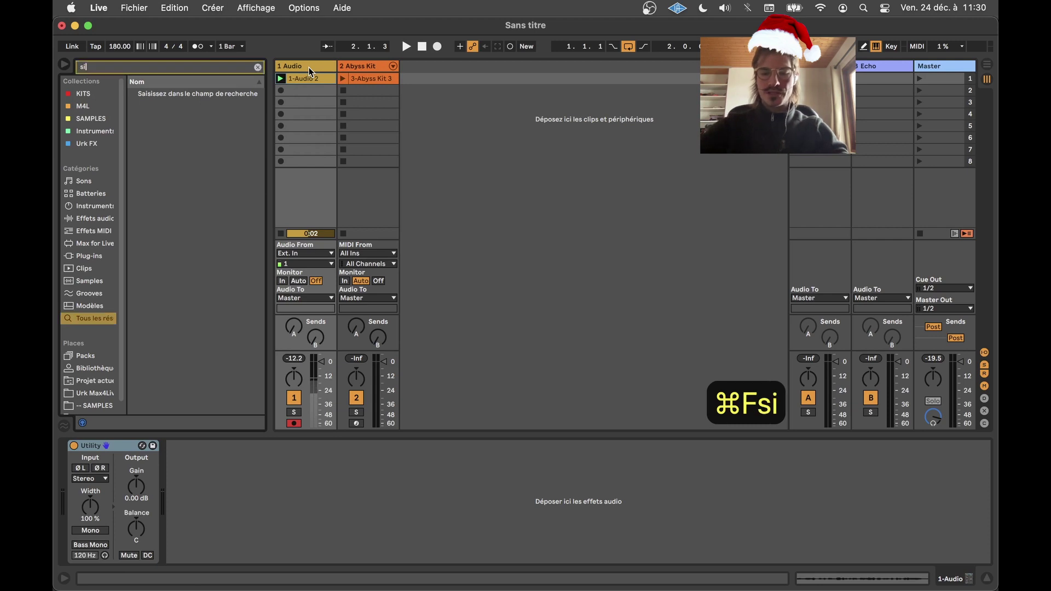
type("mpler")
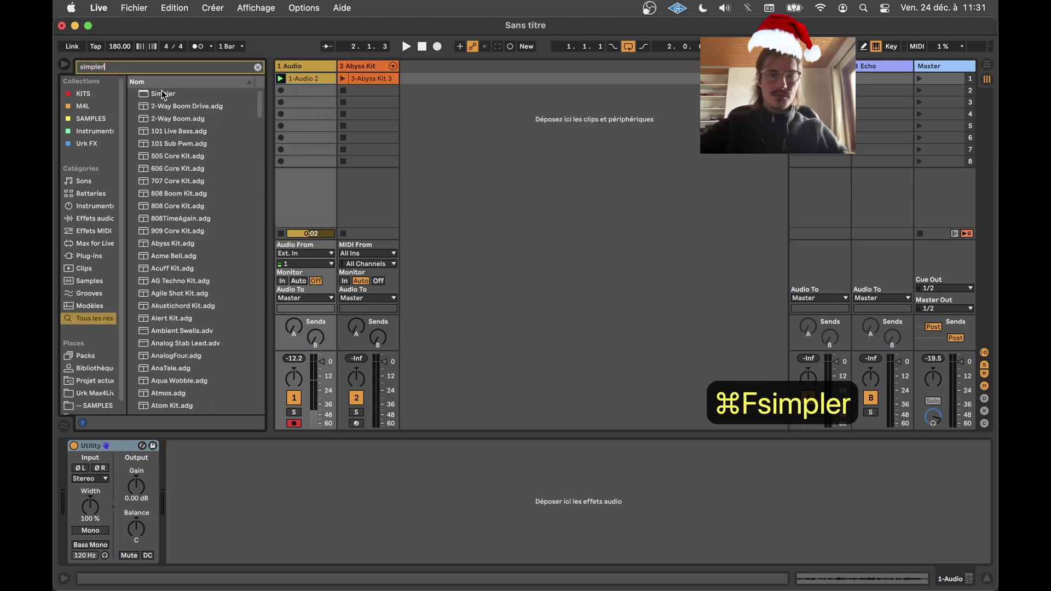
left_click_drag(163, 94, 435, 68)
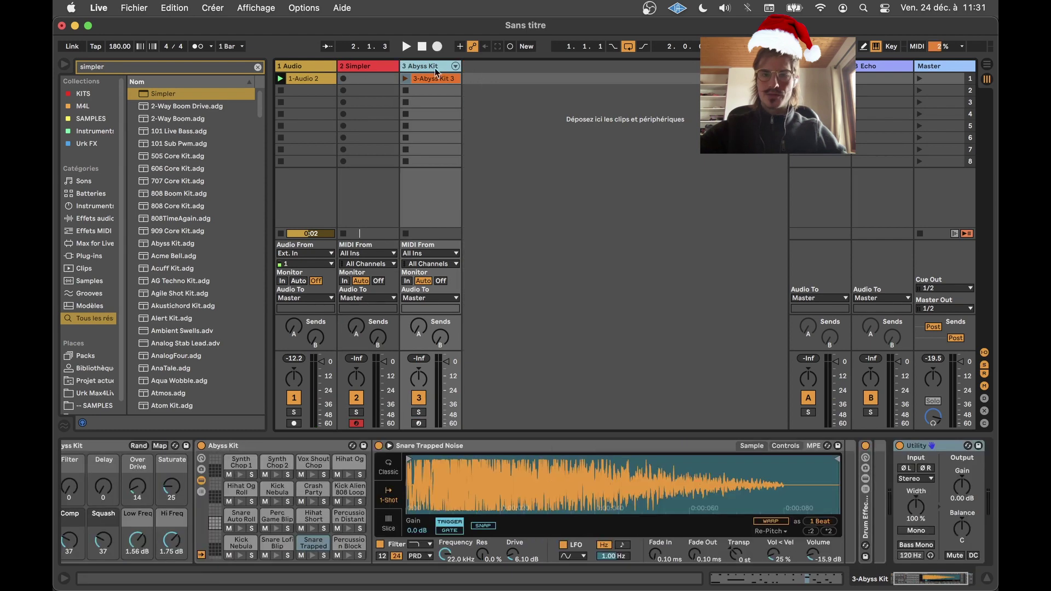
left_click(373, 63)
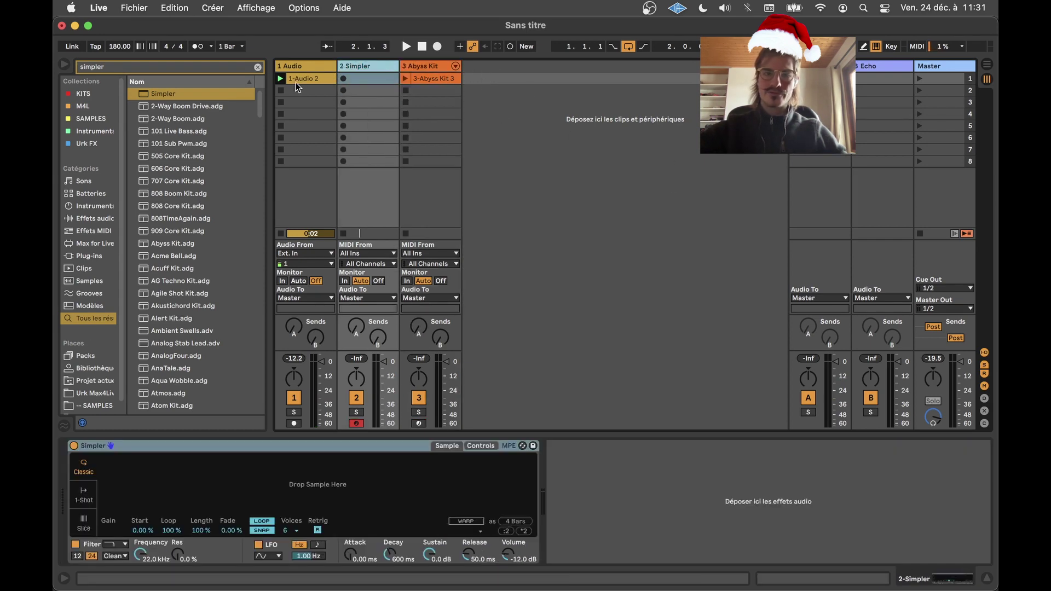
left_click_drag(300, 79, 367, 66)
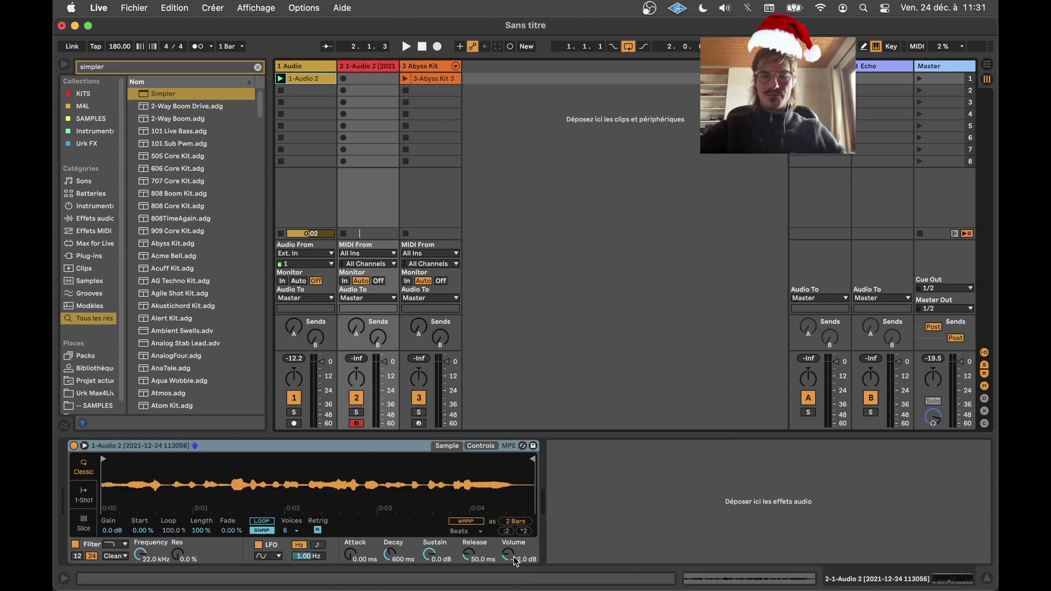
Set the Simpler's volume to -6 dB and switch it to Slice mode
type("-6")
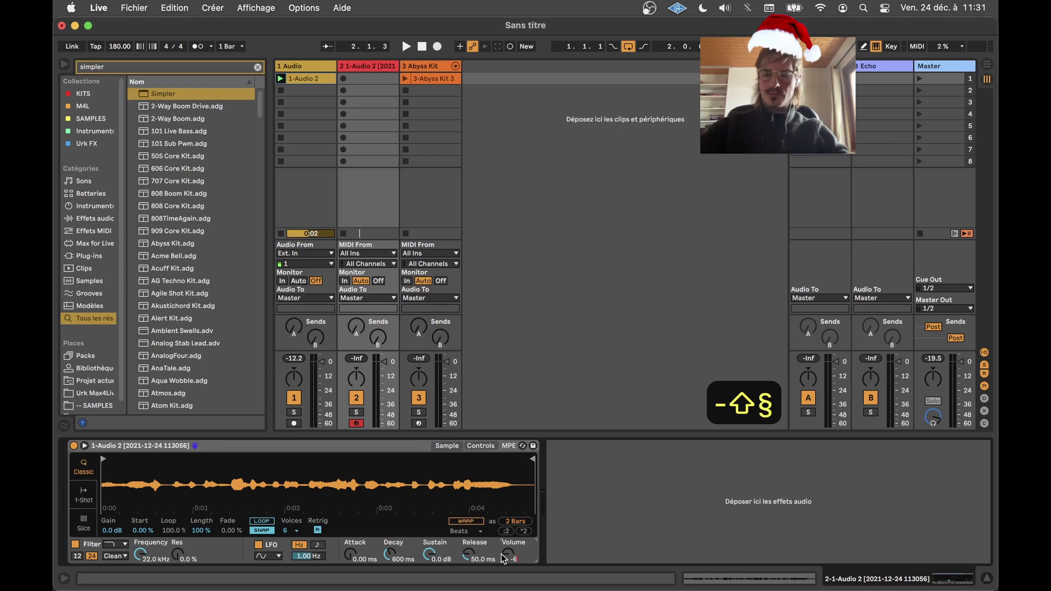
key("Return")
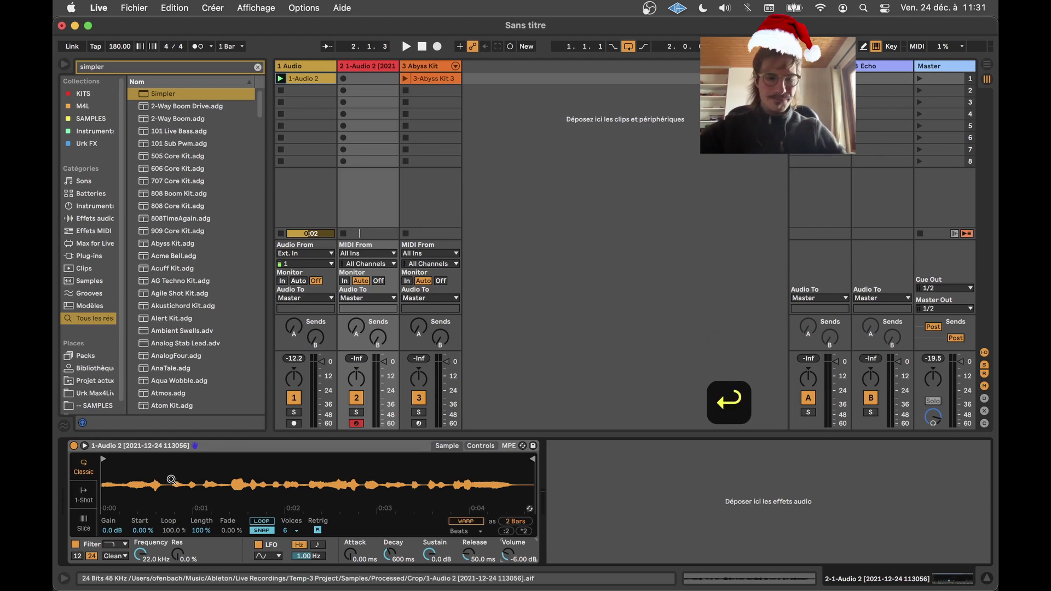
left_click(84, 524)
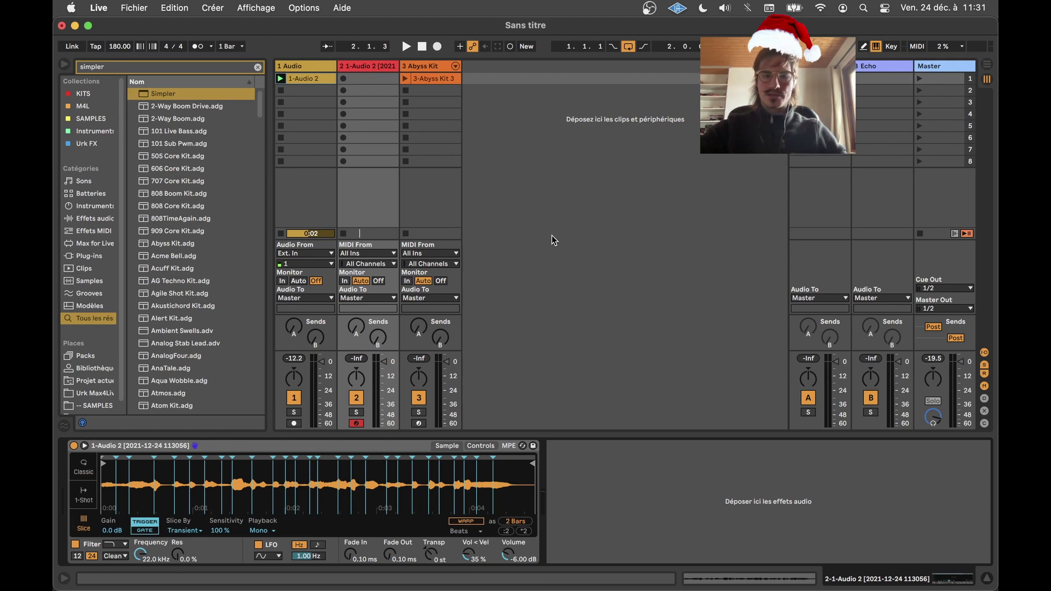
Audition the Simpler's slices by playing the lowest note repeatedly and stepping up through the chromatic notes
key("q")
key("q")
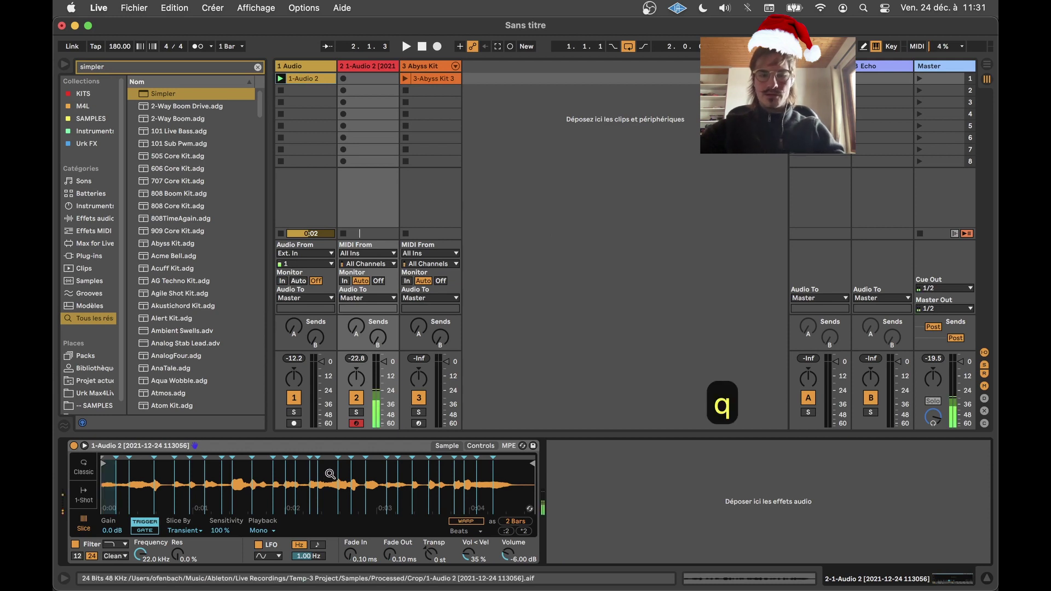
key("q")
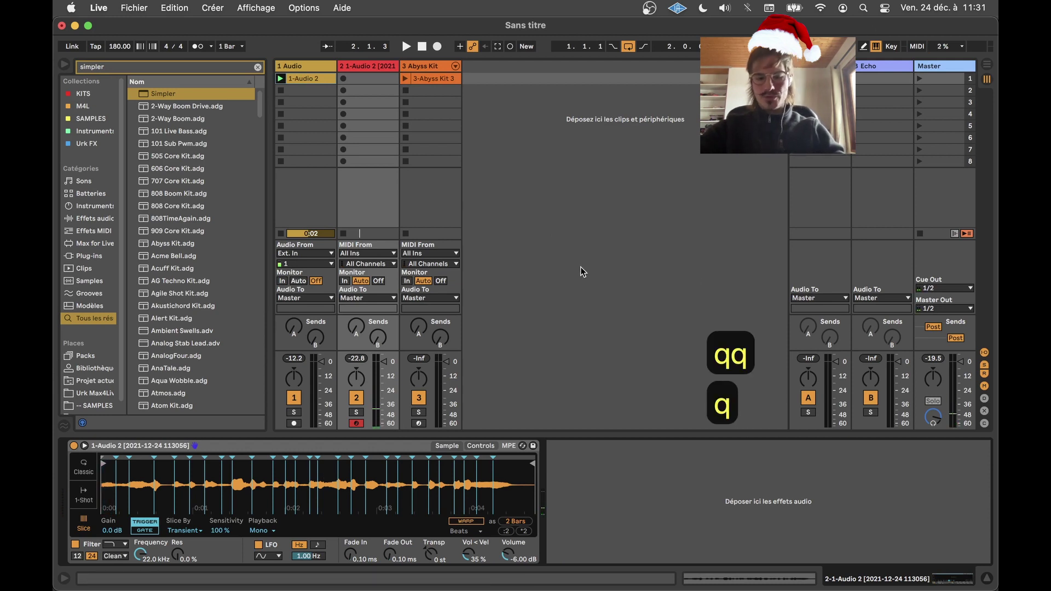
key("z")
key("s")
key("e")
key("d")
key("r")
key("f")
key("t")
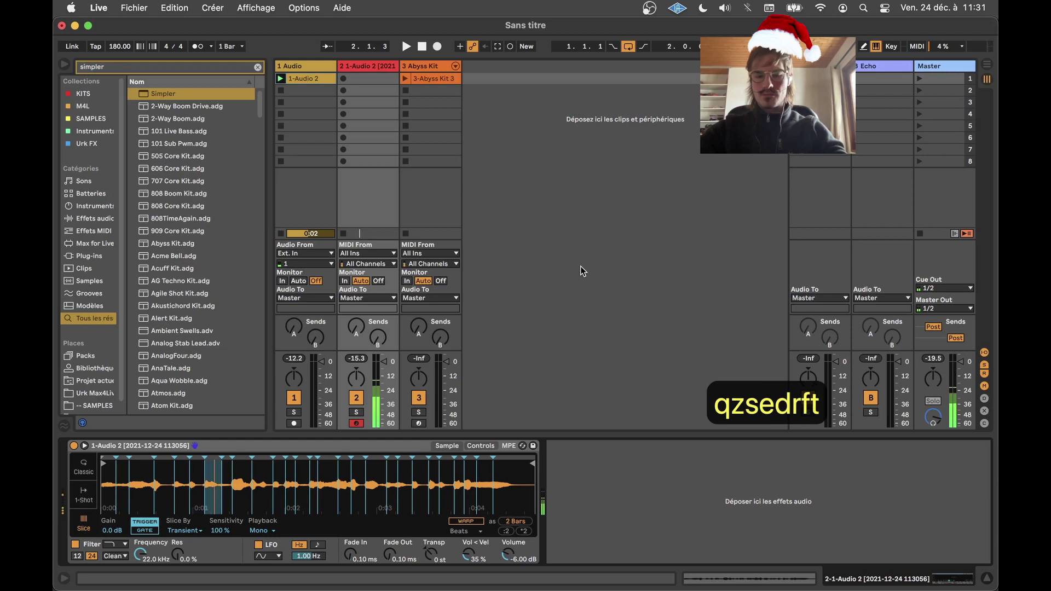
key("g")
key("y")
key("h")
key("u")
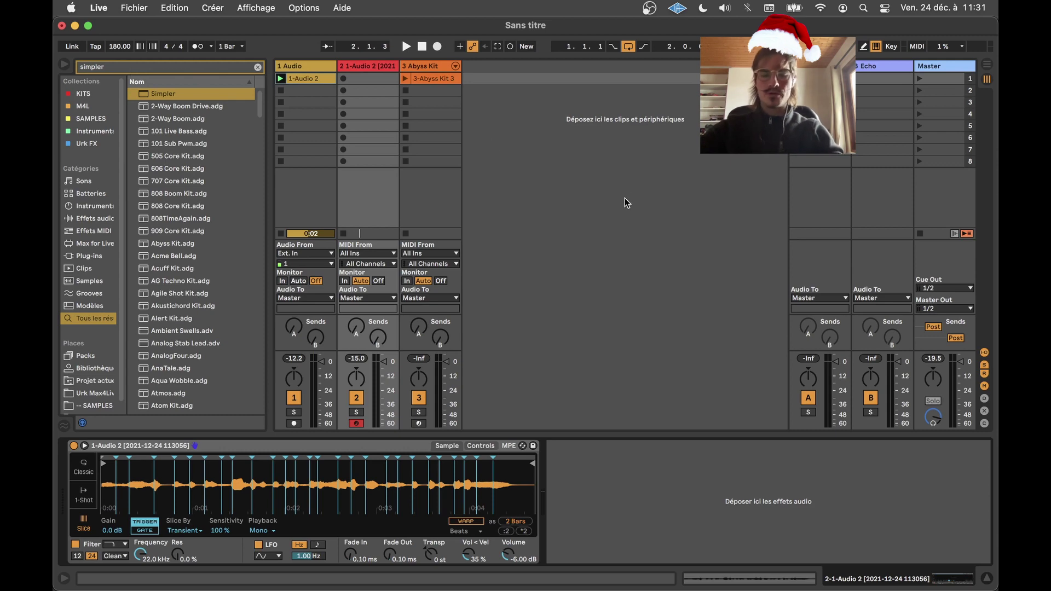
Find the Arpeggiator MIDI effect and add it before the Simpler on the sliced vocal track
key("super+f")
type("arp")
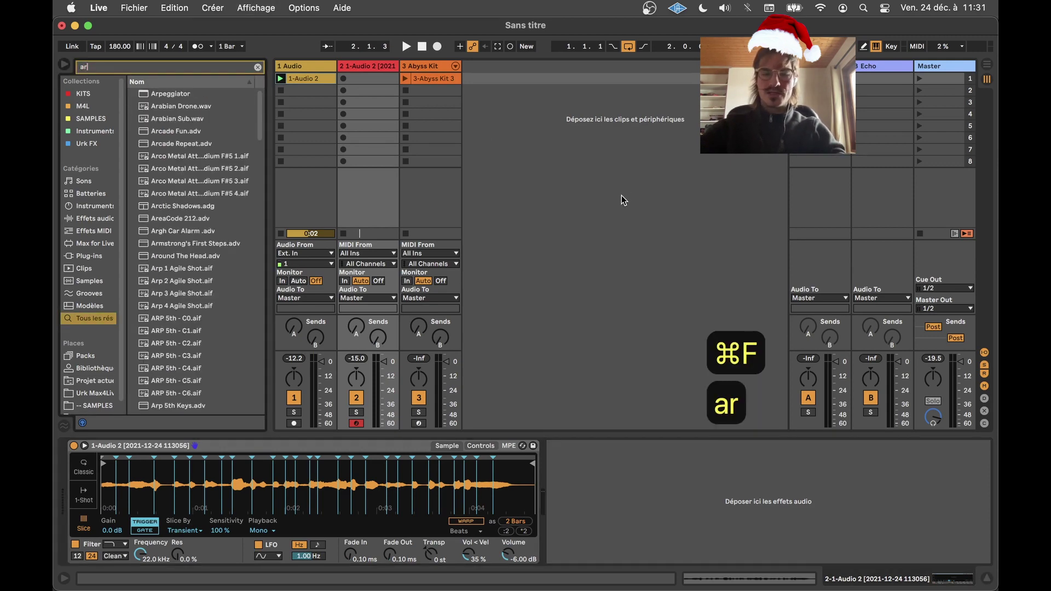
double_click(156, 94)
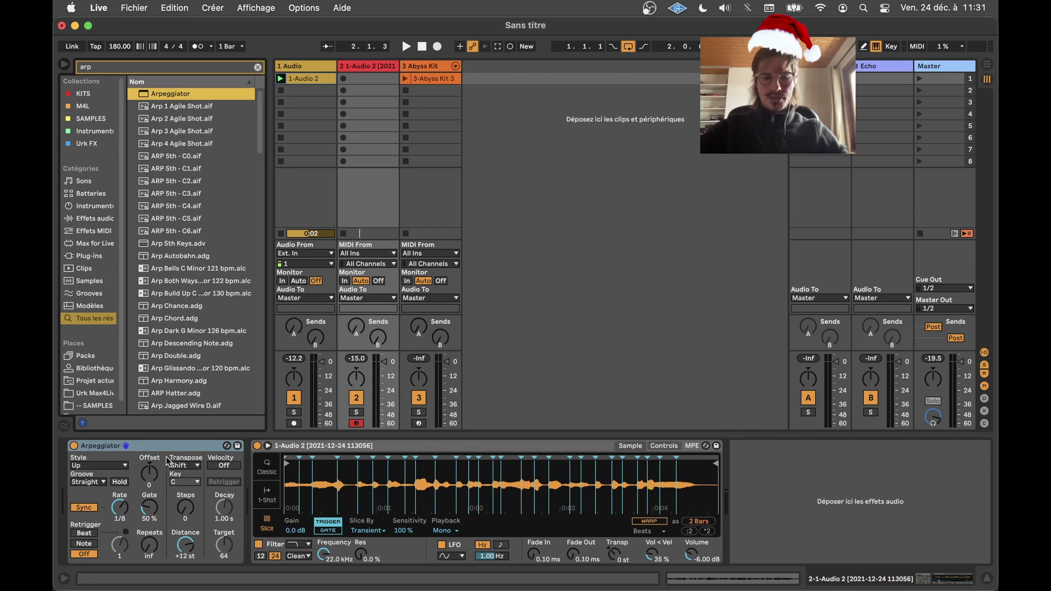
Play the first slice's note through the Arpeggiator to audition the repeated slice
key("q")
key("q")
key("q")
key("q")
key("q")
key("q")
key("q")
key("q")
key("q")
key("q")
key("q")
key("q")
key("q")
key("q")
key("q")
key("q")
key("q")
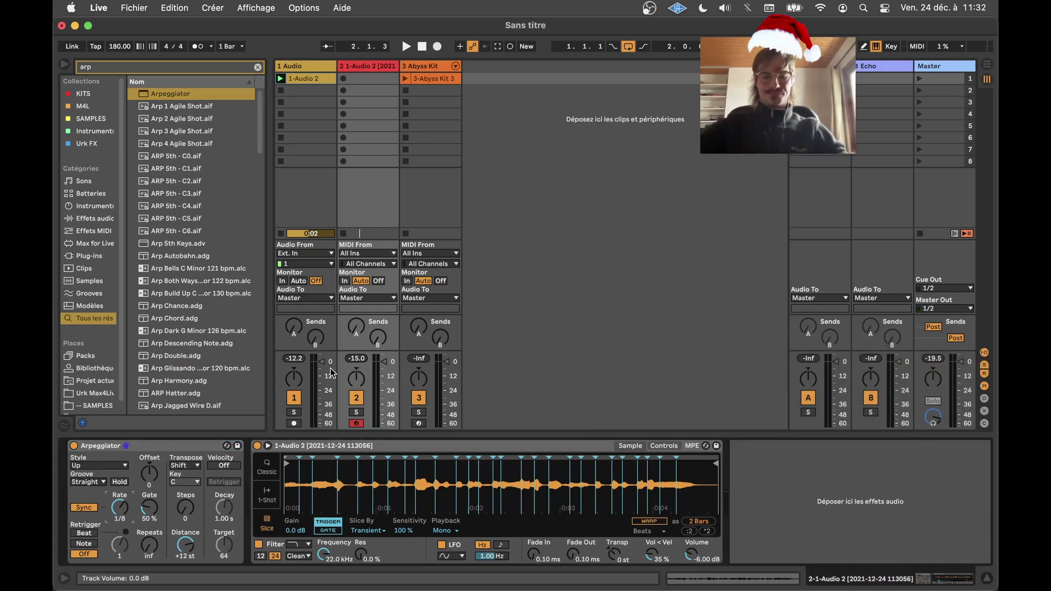
Find the Pitch MIDI effect and insert it between the Arpeggiator and the Simpler
key("super+f")
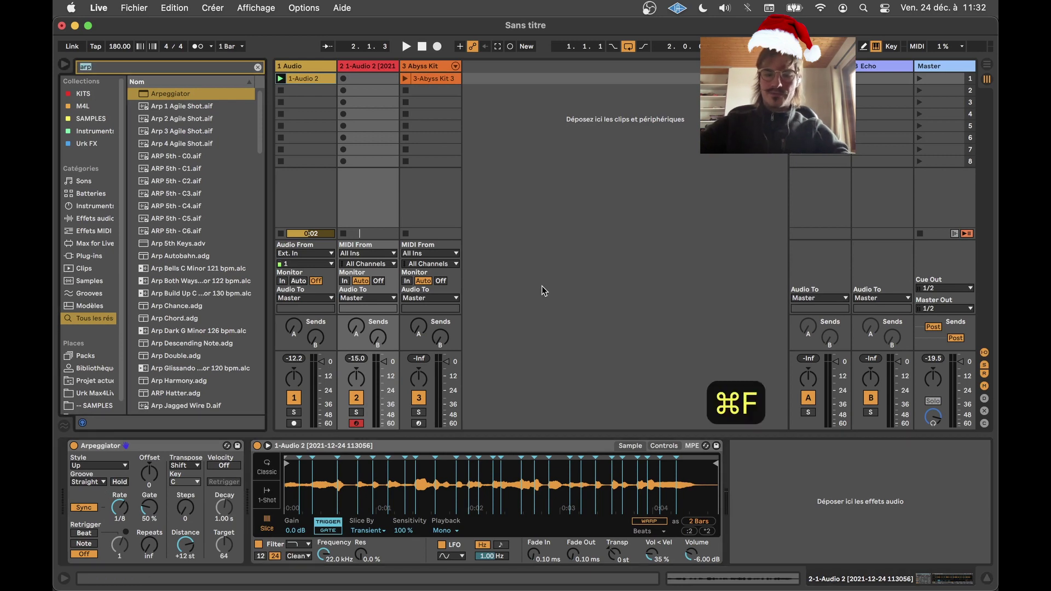
type("pitch")
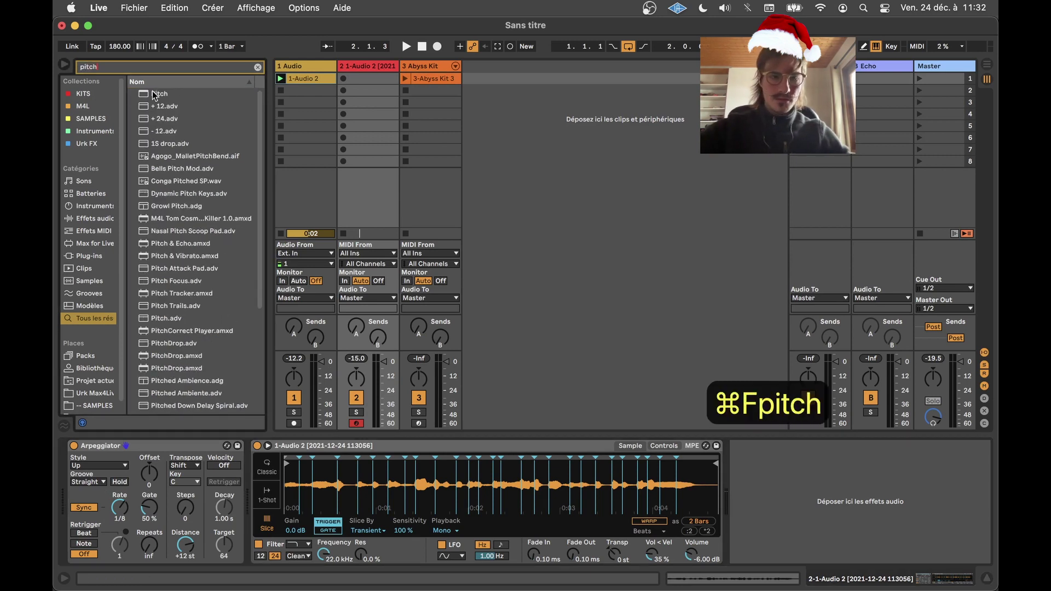
left_click_drag(155, 95, 248, 479)
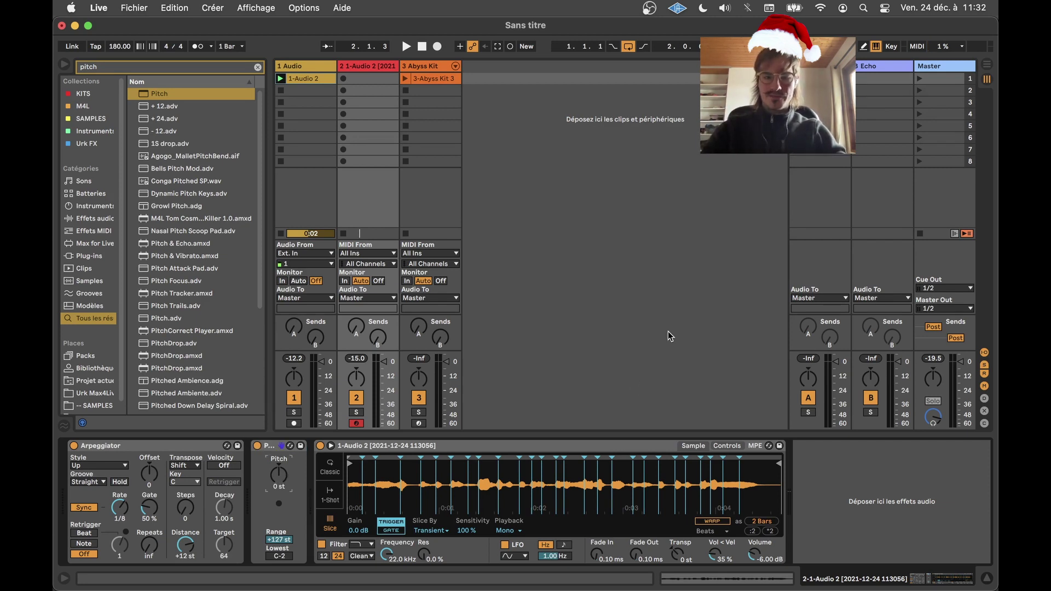
While playing the first slice's note, raise the Pitch effect semitone by semitone to +12 st to move through the slices
key("q")
key("q")
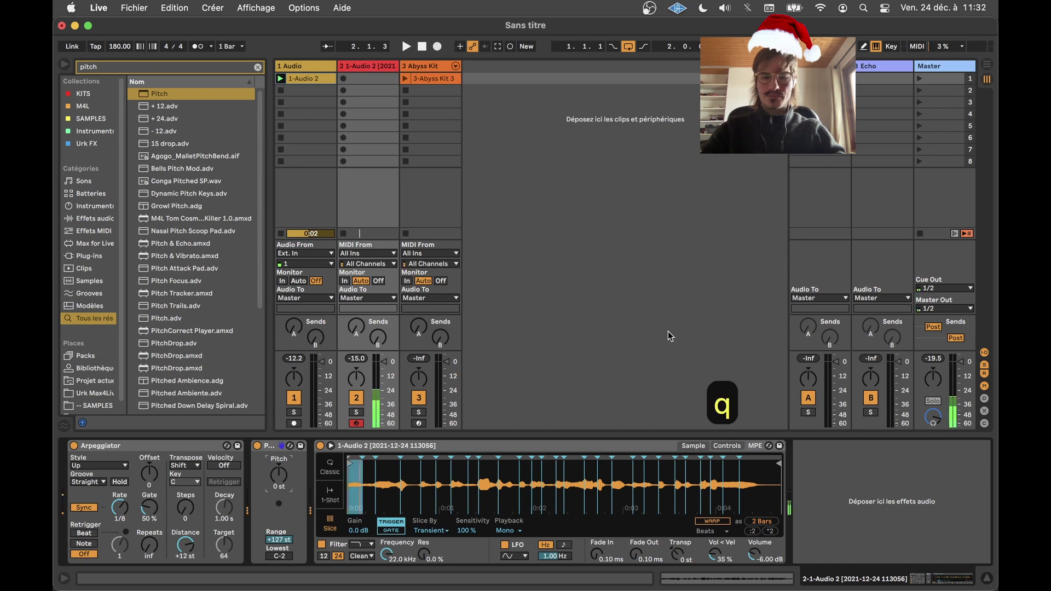
key("Up")
key("Up")
key("Up")
key("Up")
key("Up")
key("Up")
key("Up")
key("Up")
key("Up")
key("Up")
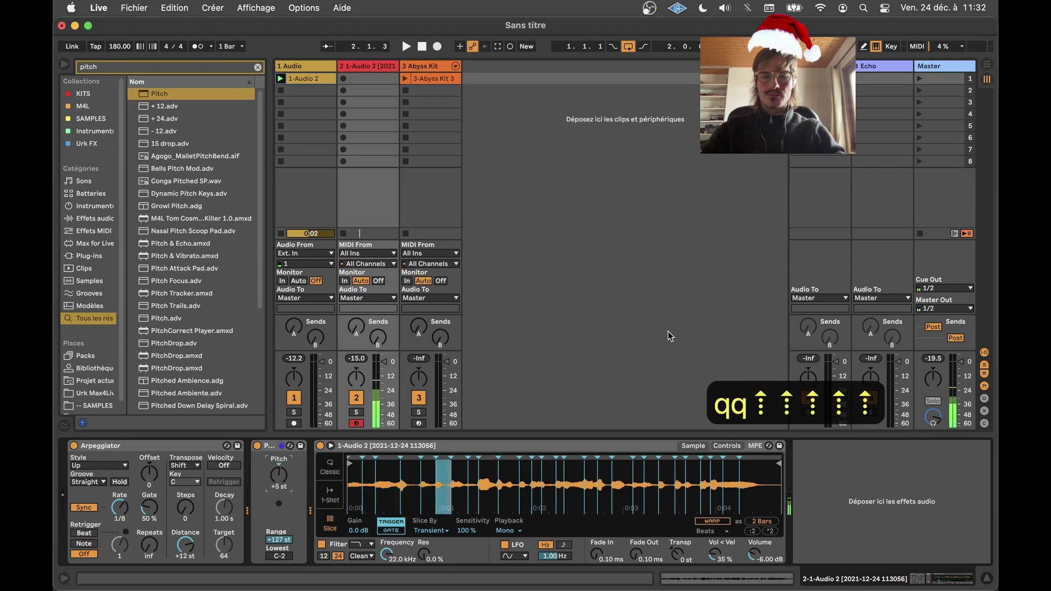
key("Up")
key("Up")
key("Up")
key("Up")
key("Up")
key("Up")
key("Up")
key("Up")
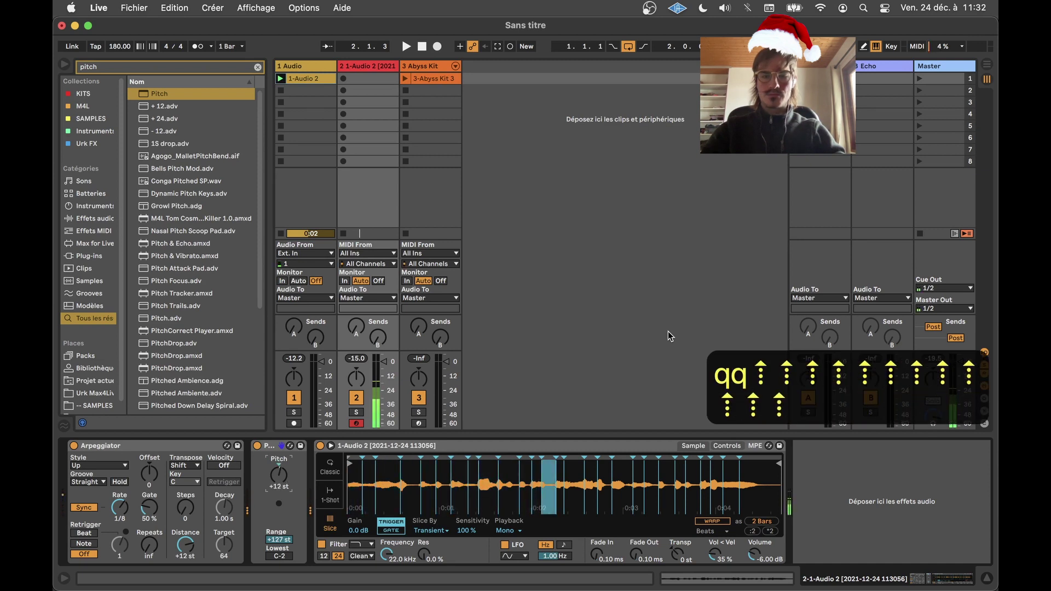
Continue raising the Pitch effect semitone by semitone to +21 st while holding the first slice's note
key("Up")
key("Up")
key("Up")
key("Up")
key("Up")
key("Up")
key("Up")
key("Up")
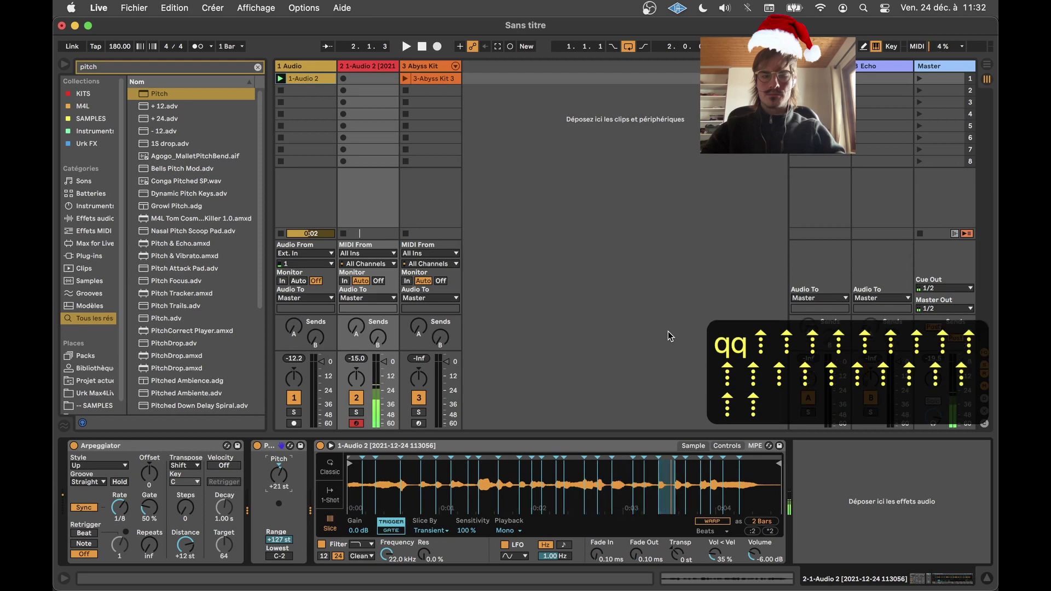
Step the Pitch effect through the remaining slices and bring it back down to 0 st
key("Down")
key("Down")
key("Down")
key("Down")
key("Down")
key("Down")
key("Down")
key("Down")
key("Down")
key("Down")
key("Down")
key("Down")
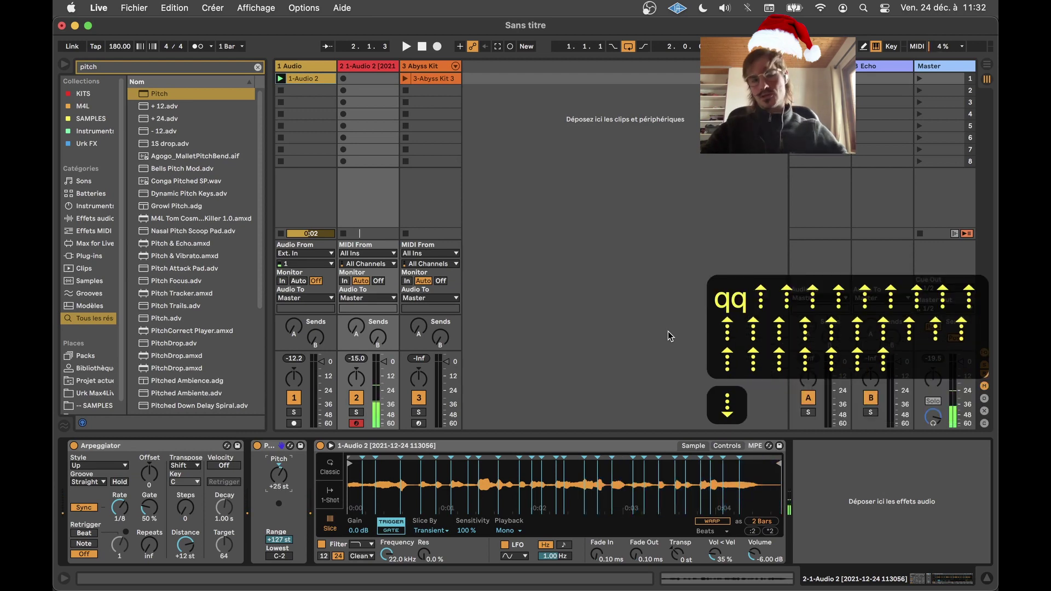
key("Down")
key("Down")
key("Down")
key("Down")
key("Down")
key("Down")
key("Down")
key("Down")
key("Down")
key("Down")
key("Down")
key("Down")
key("Down")
key("Down")
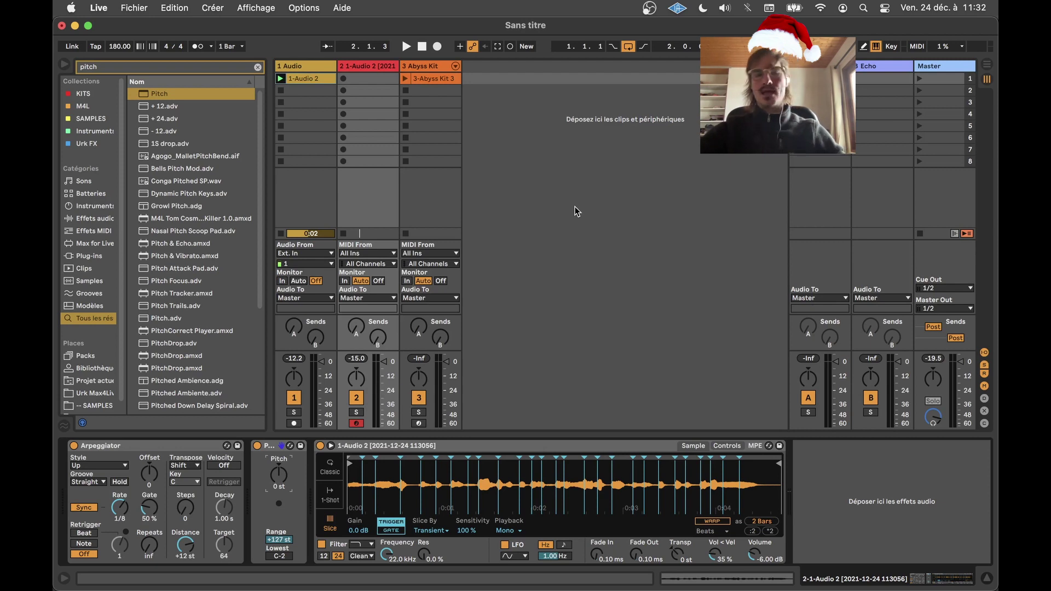
Find the LFO device, add it after the Simpler, and check its list of mapping slots
key("cmd+f")
type("lfo")
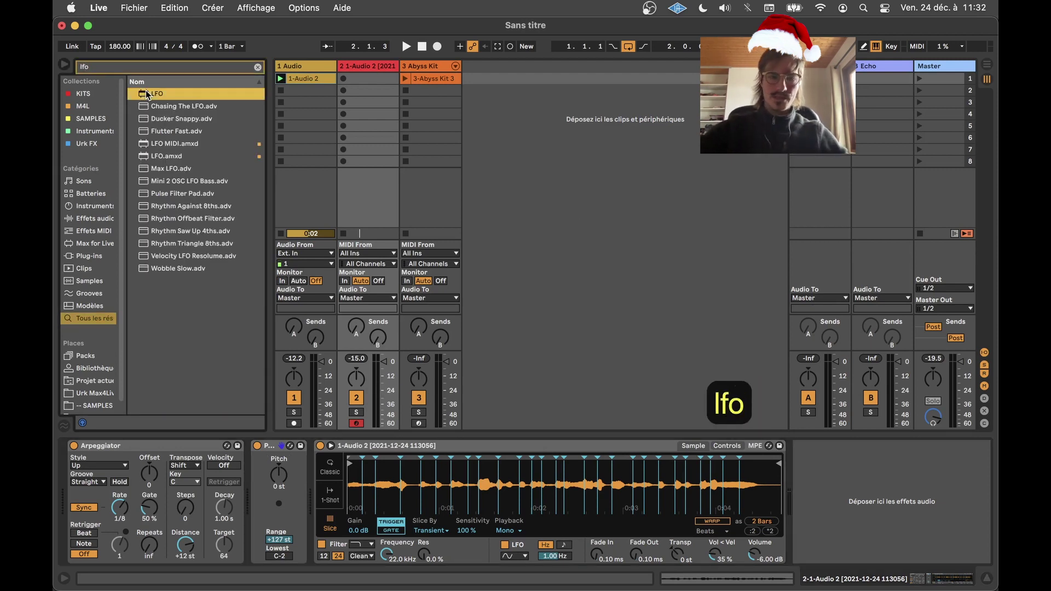
left_click_drag(157, 94, 823, 502)
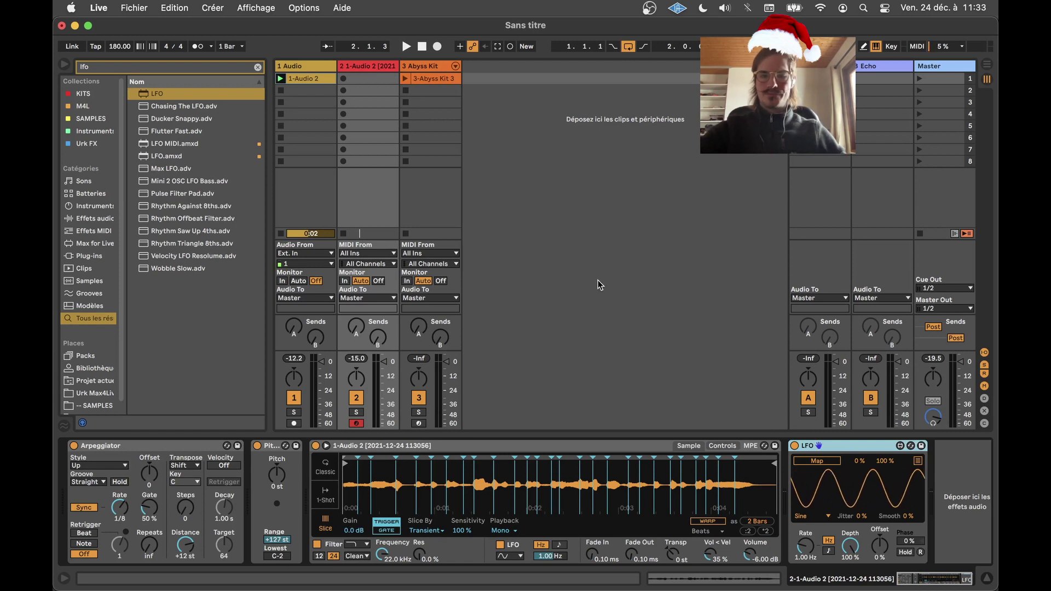
left_click(918, 463)
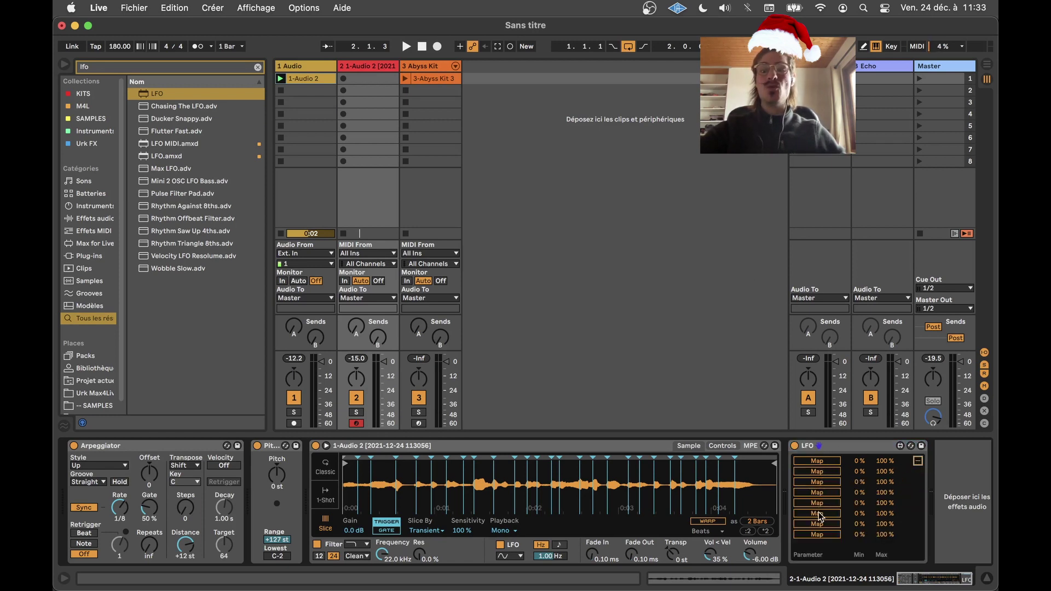
left_click(918, 463)
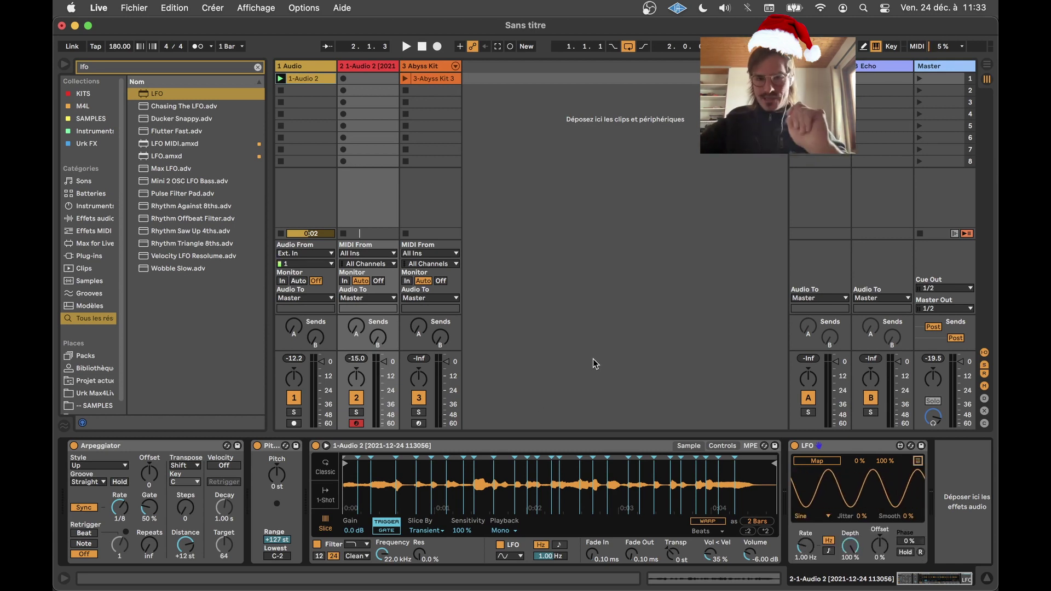
Map the LFO to the Pitch effect's Pitch parameter and play the first slice's note to hear the modulation
left_click(818, 463)
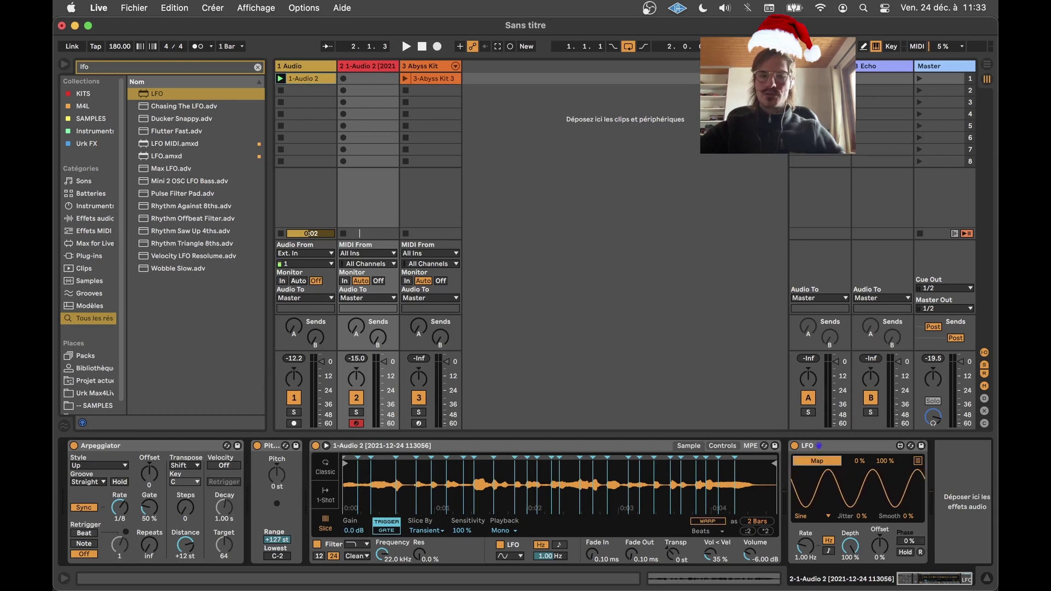
left_click(280, 477)
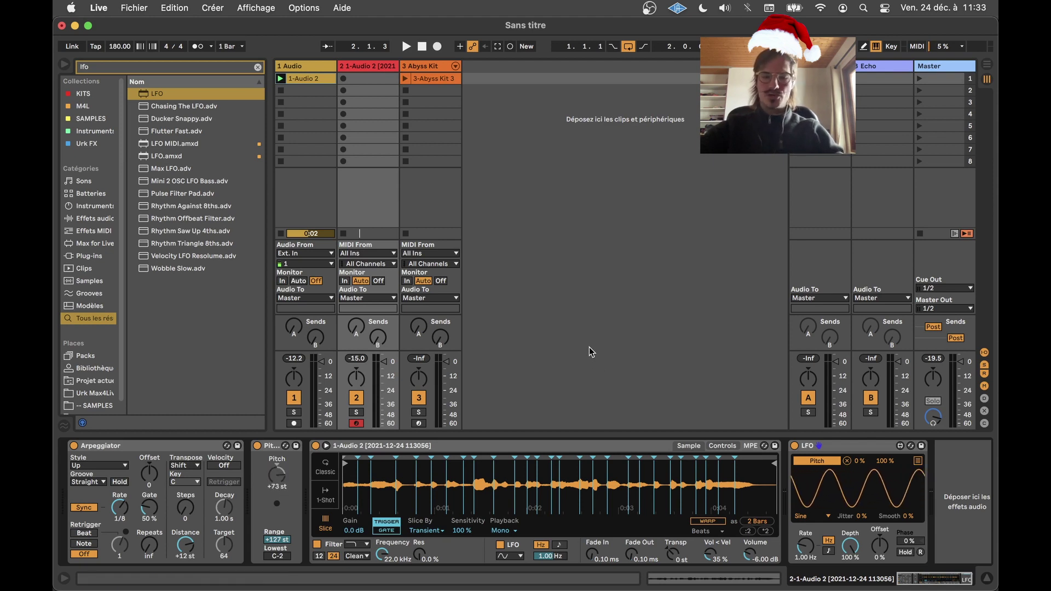
key("q")
key("q")
key("q")
key("q")
key("q")
key("q")
key("q")
key("q")
key("q")
key("q")
key("q")
key("q")
key("q")
key("q")
key("q")
key("q")
key("q")
key("q")
key("q")
key("q")
key("q")
key("q")
key("q")
key("q")
key("q")
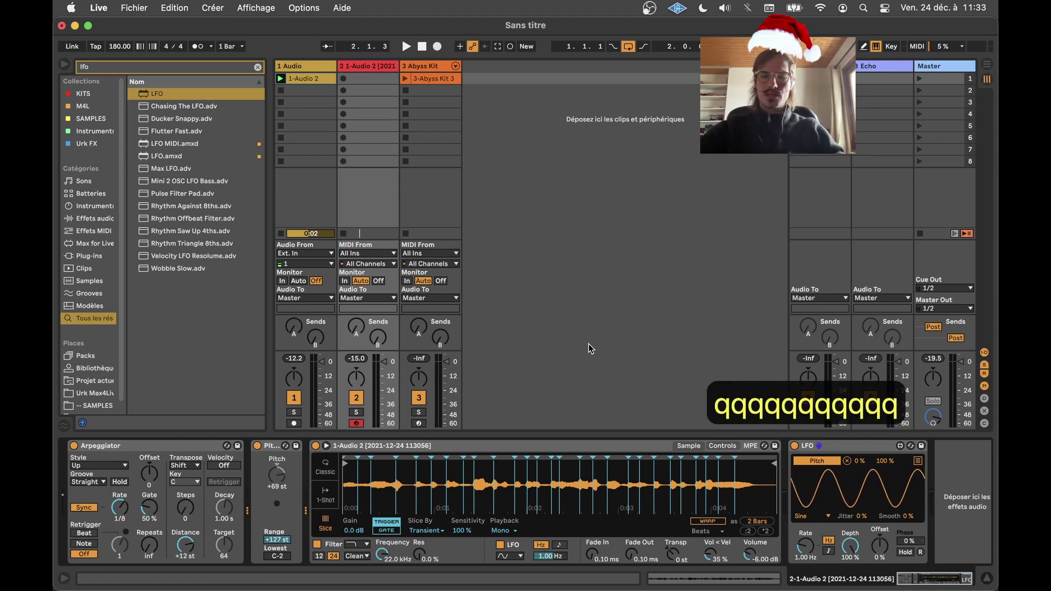
key("q")
key("q")
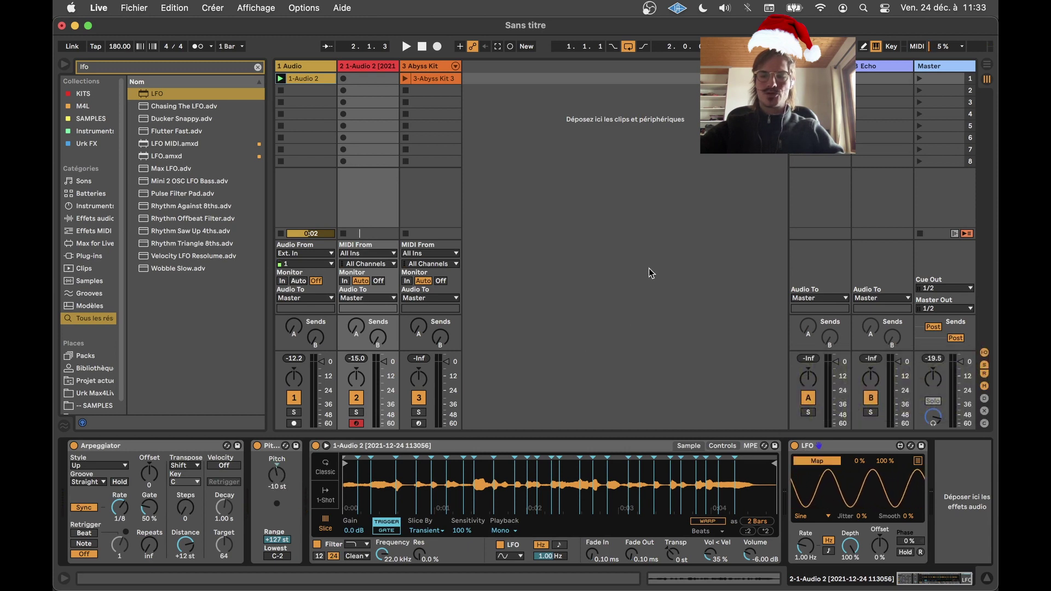
Remove the LFO mapping from the Pitch effect and reset its Pitch to 0 st
key("shift+agrave")
key("Return")
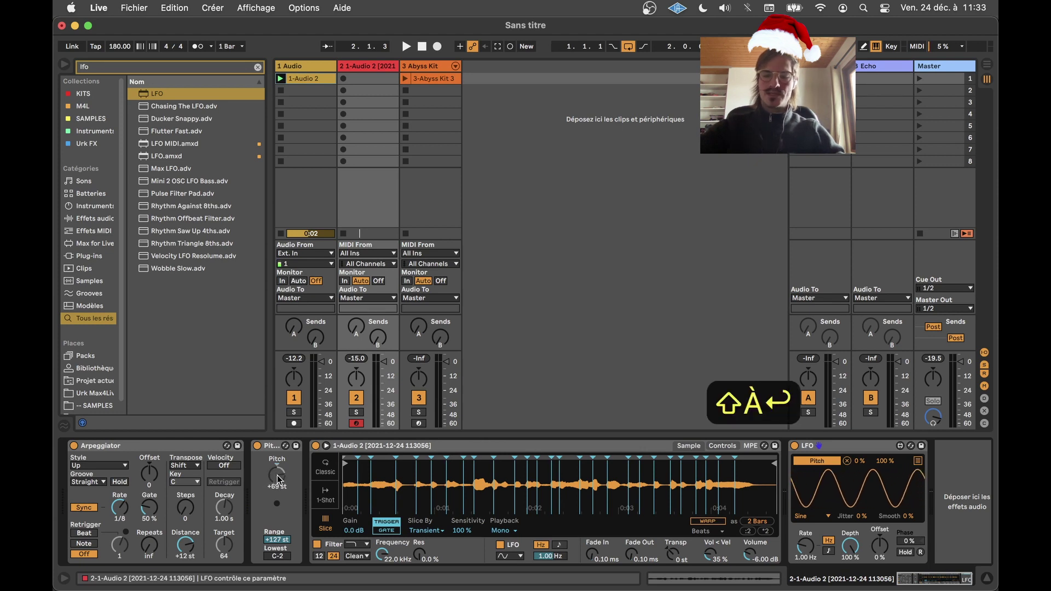
left_click(804, 461)
key("space")
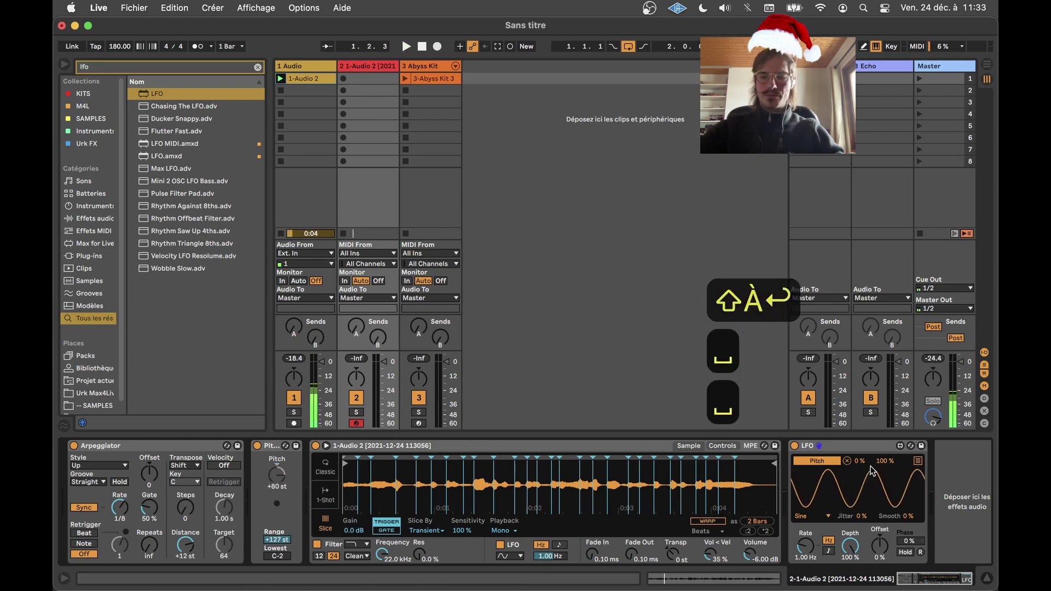
left_click(280, 476)
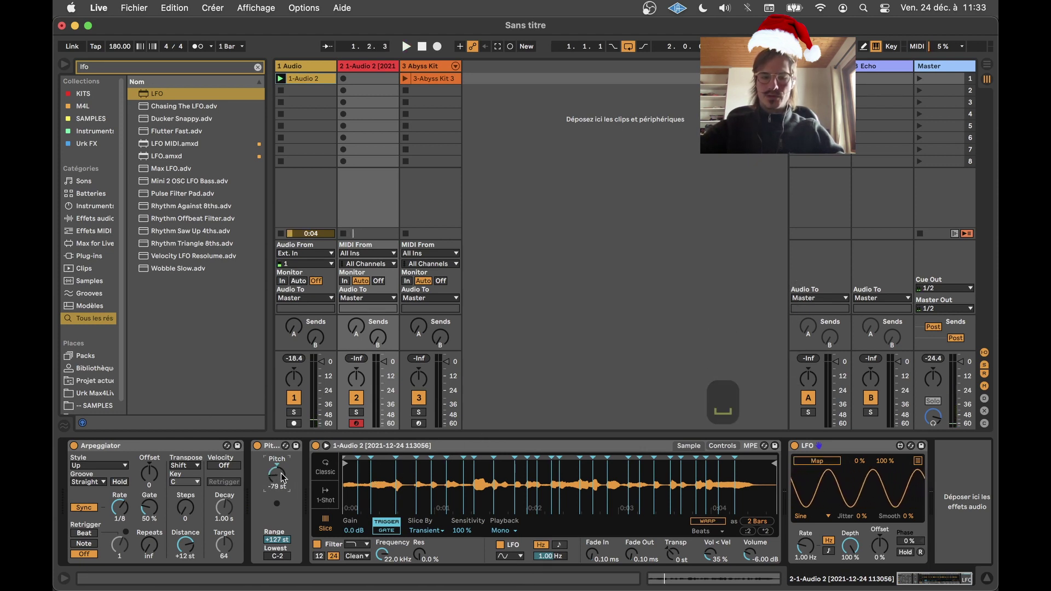
type("0")
key("Return")
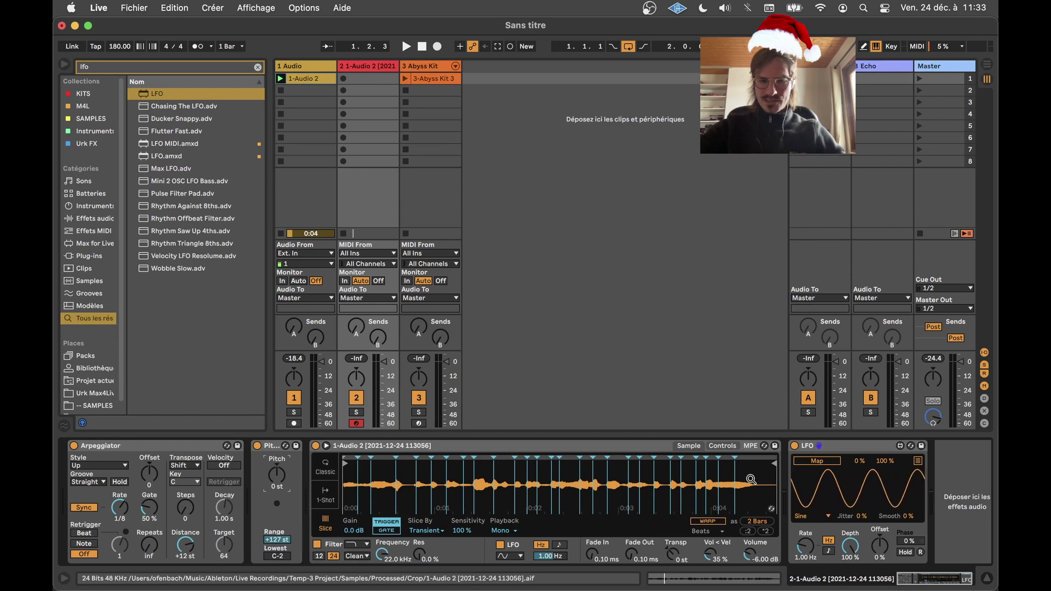
Group the Pitch effect into a MIDI Effect Rack and assign its Pitch parameter to Macro 1
right_click(278, 447)
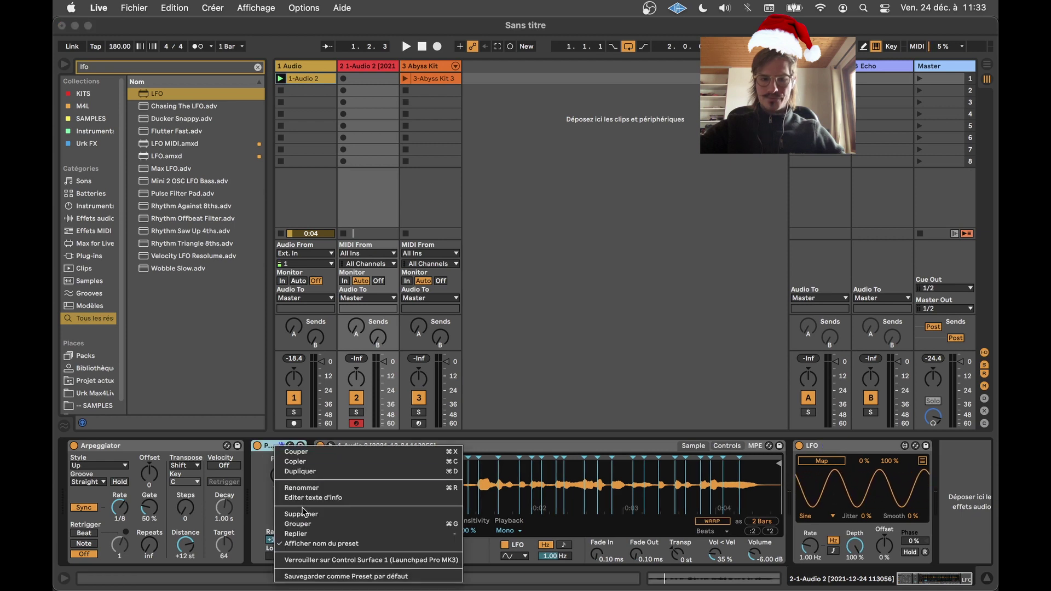
left_click(298, 523)
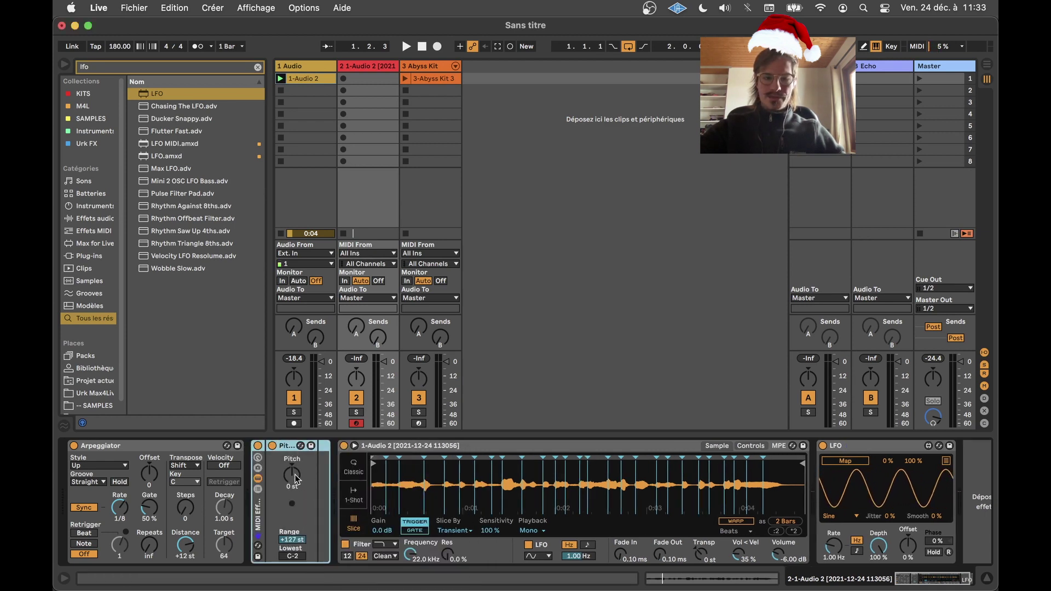
left_click(258, 458)
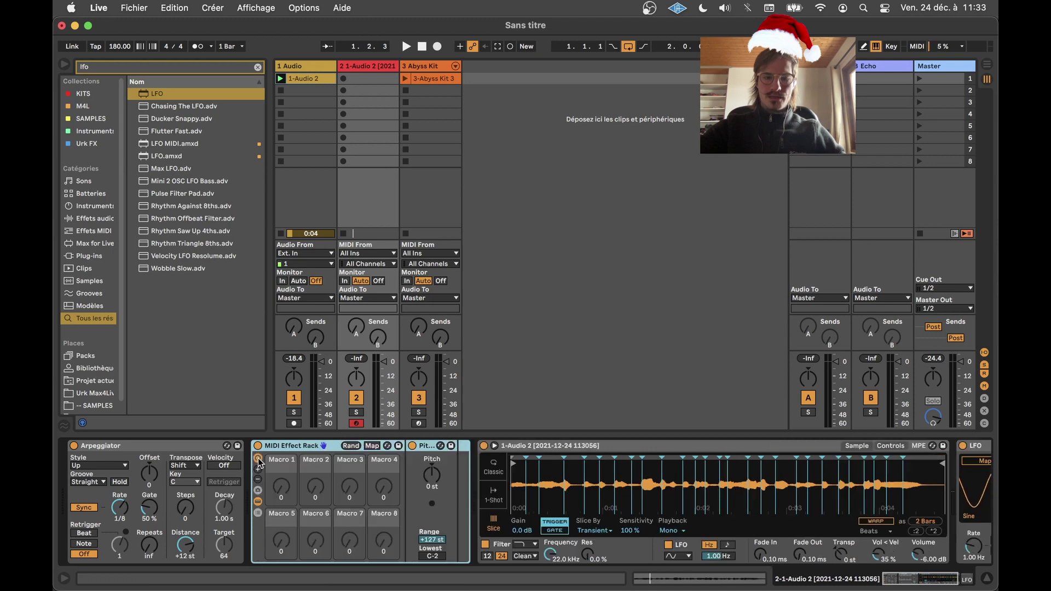
right_click(432, 475)
left_click(517, 318)
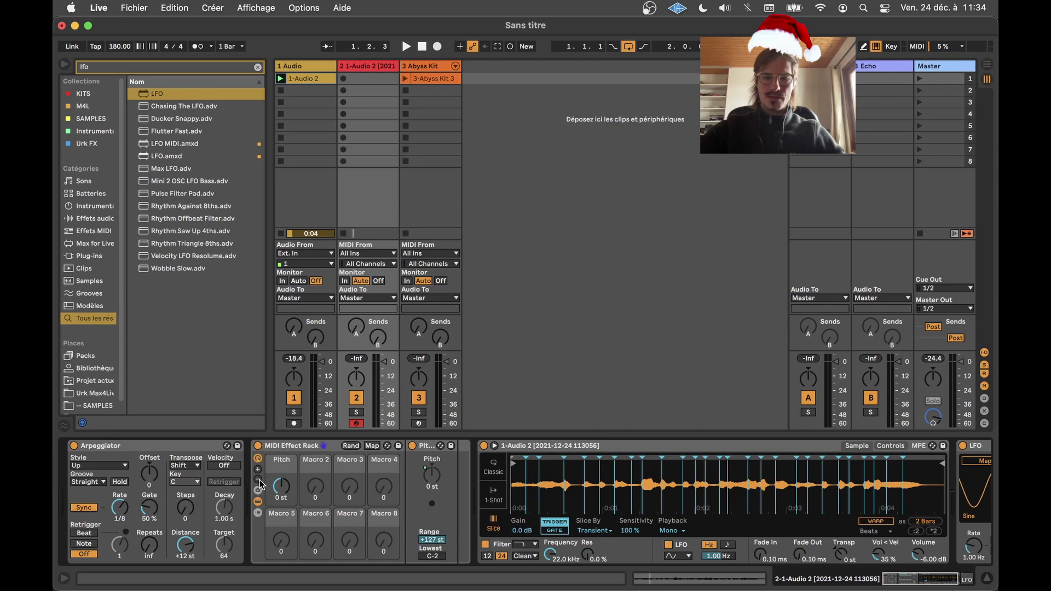
Limit the Pitch macro's mapping range to a minimum of 0 st and a maximum of +26 st
left_click(372, 447)
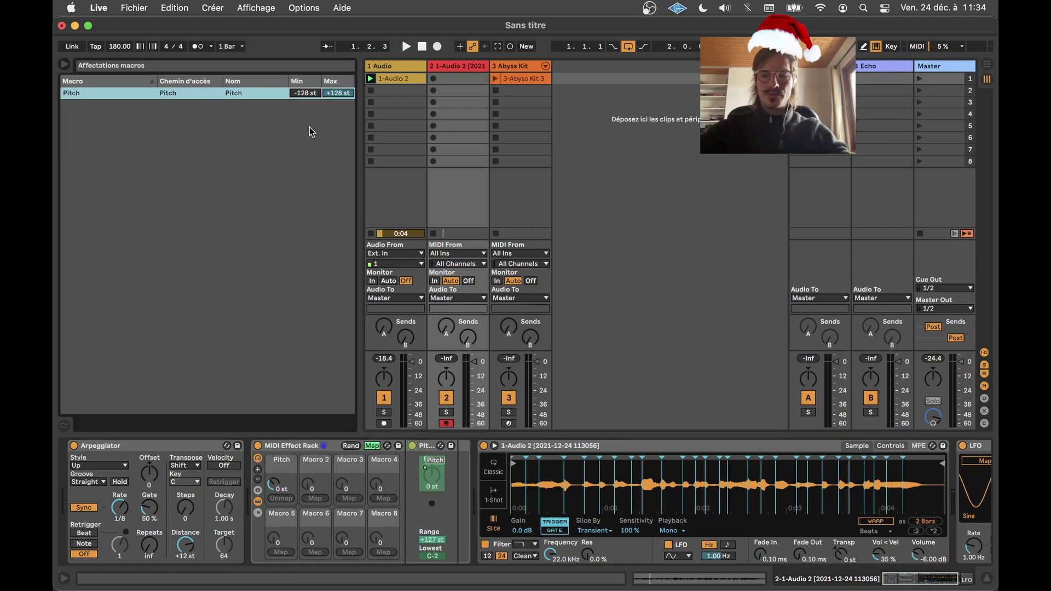
type("0")
key("Return")
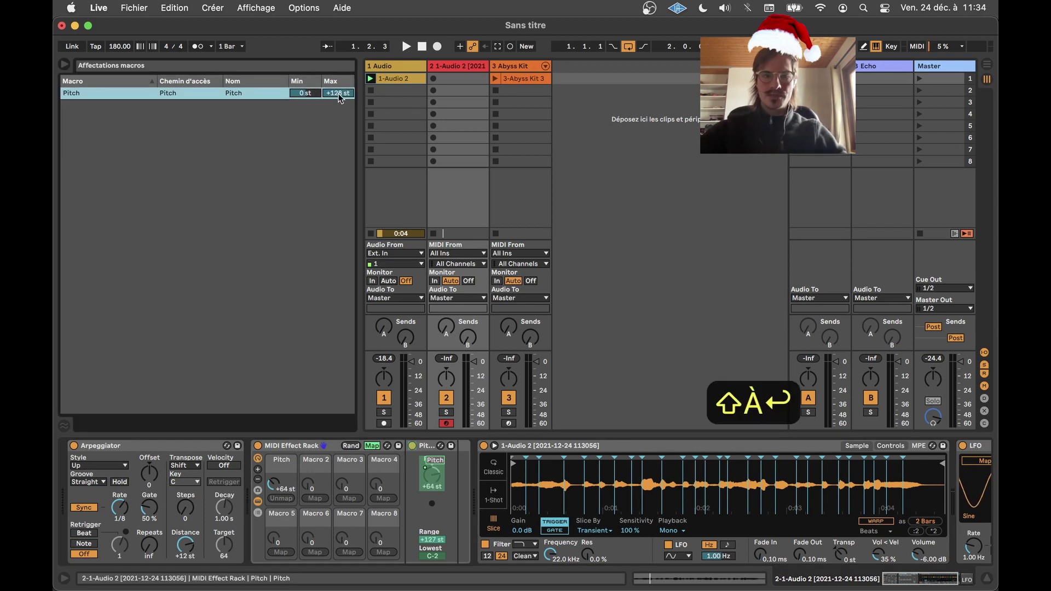
type("26")
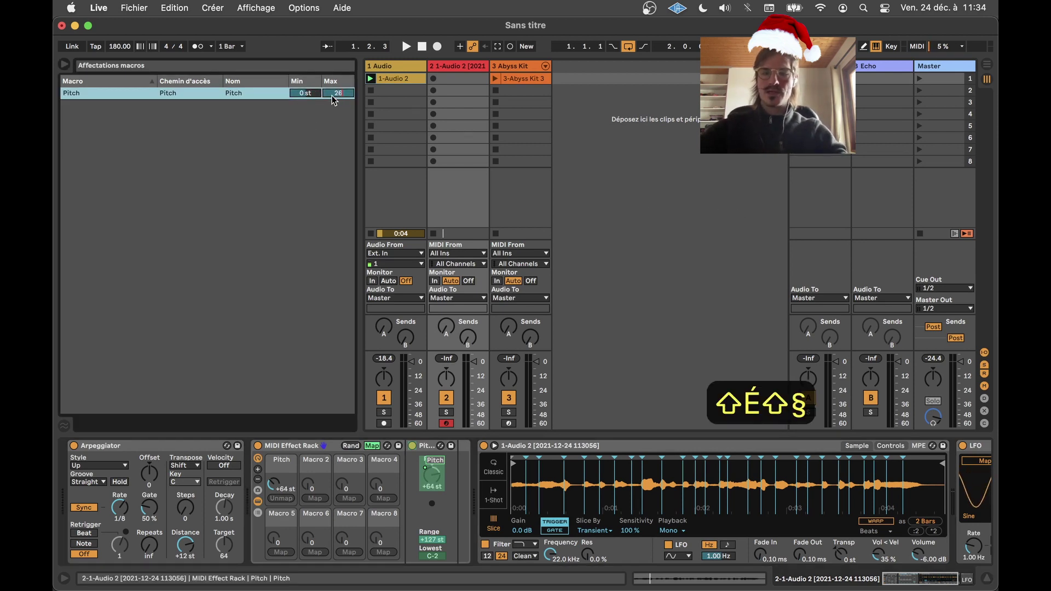
key("Return")
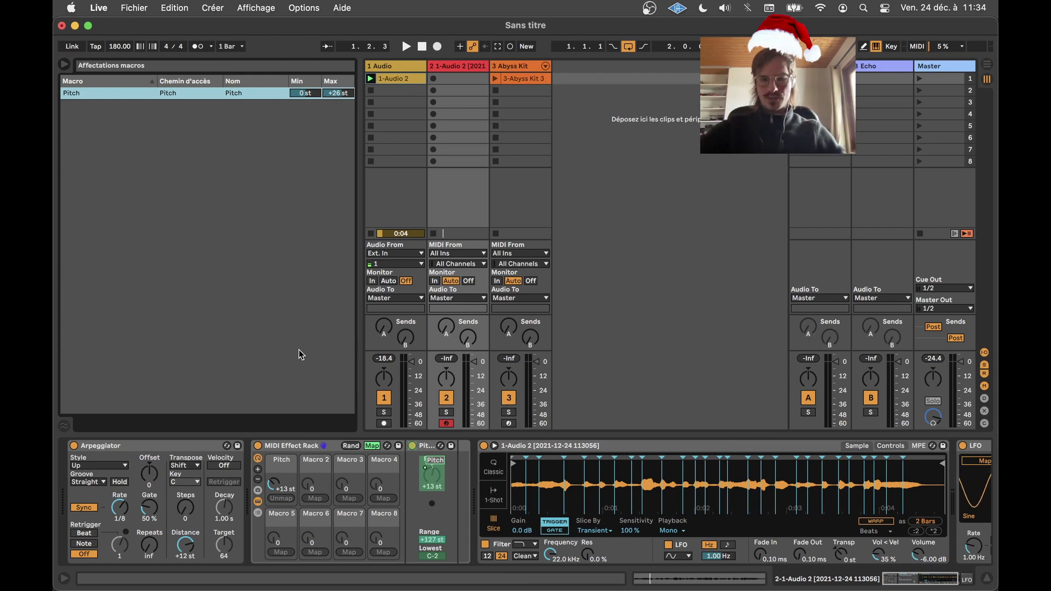
left_click(372, 447)
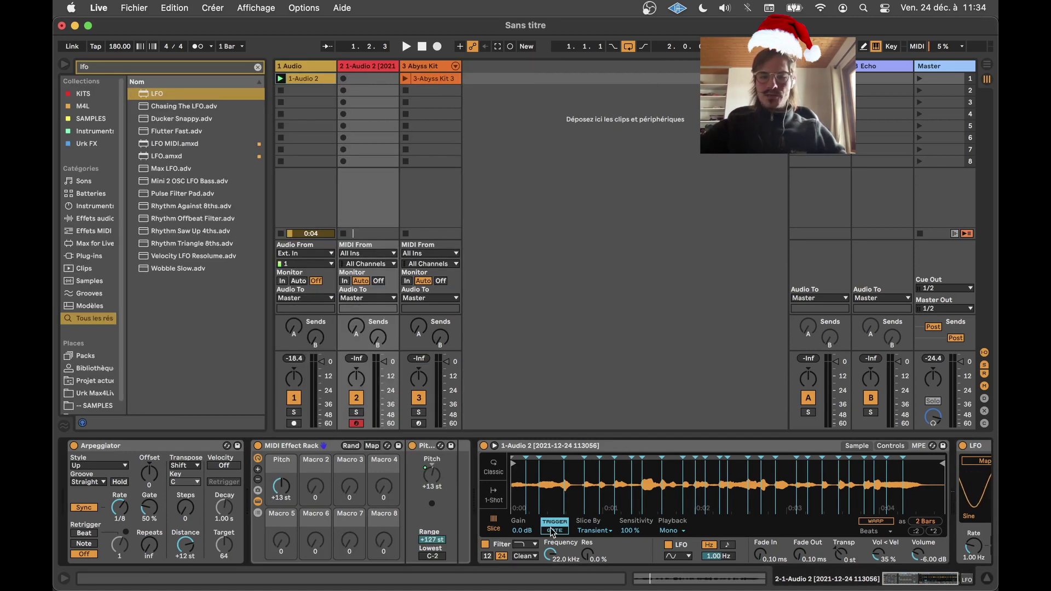
Reset the rack's Pitch macro to 0 st and map the LFO to that macro
left_click(281, 486)
key("Delete")
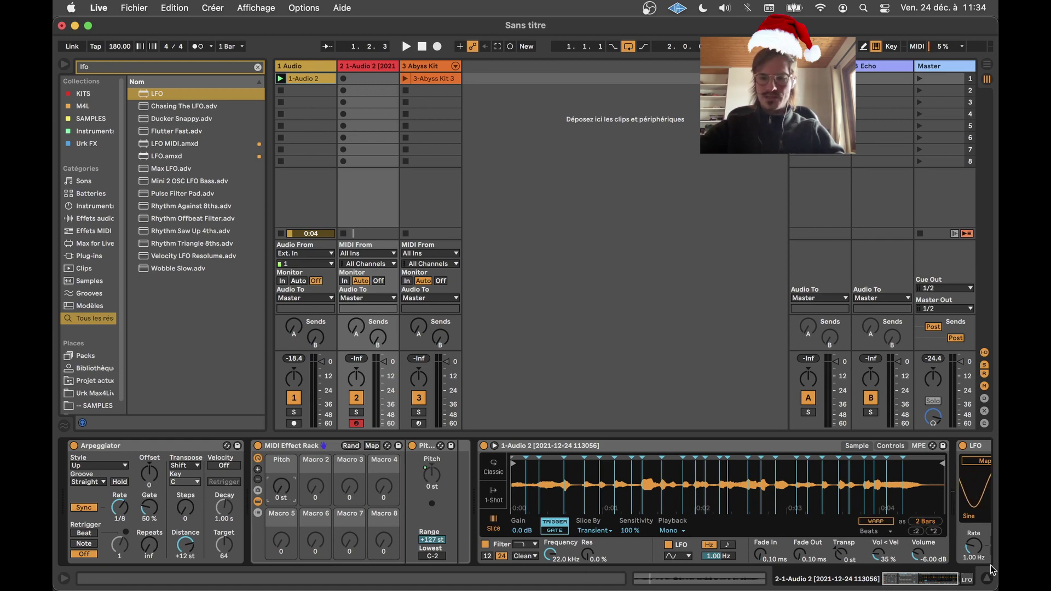
left_click_drag(915, 581, 932, 580)
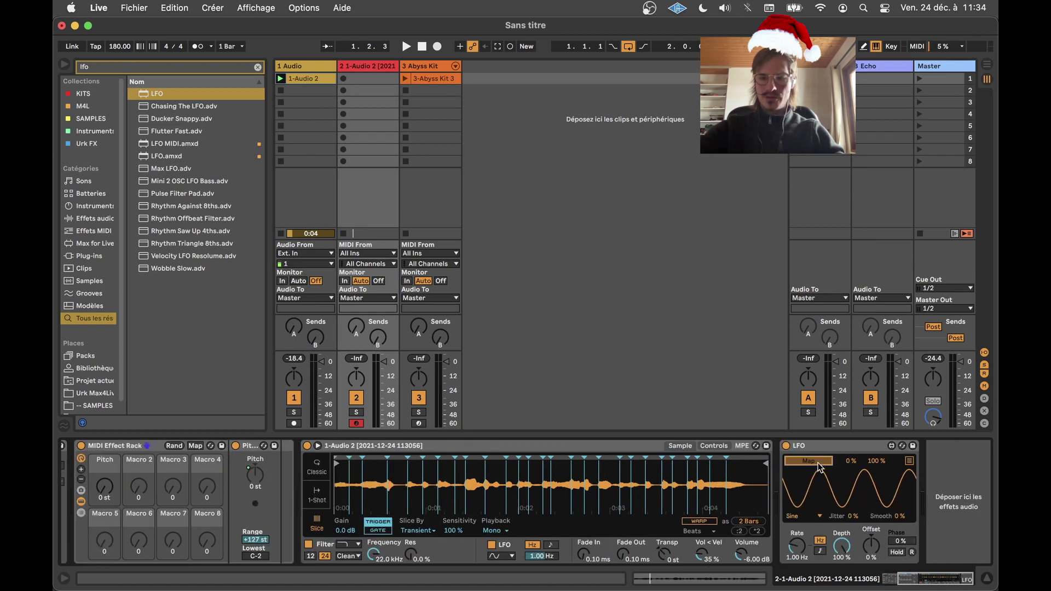
left_click(106, 486)
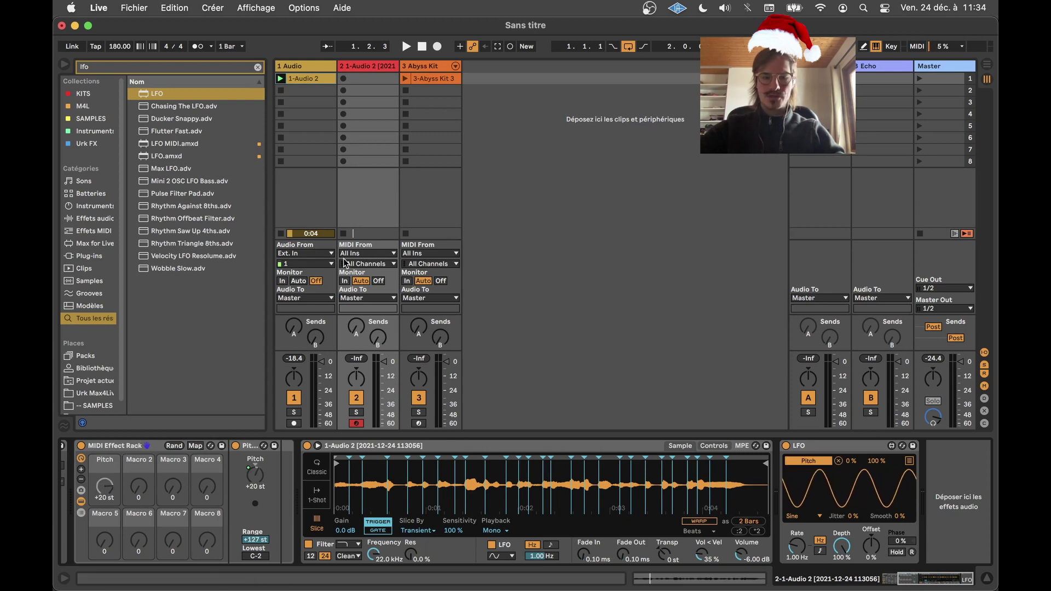
Hold the first slice's note to audition the LFO moving through the slices via the Pitch macro
key("q")
key("q")
key("q")
key("q")
key("q")
key("q")
key("q")
key("q")
key("q")
key("q")
key("q")
key("q")
key("q")
key("q")
key("q")
key("q")
key("q")
key("q")
key("q")
key("q")
key("q")
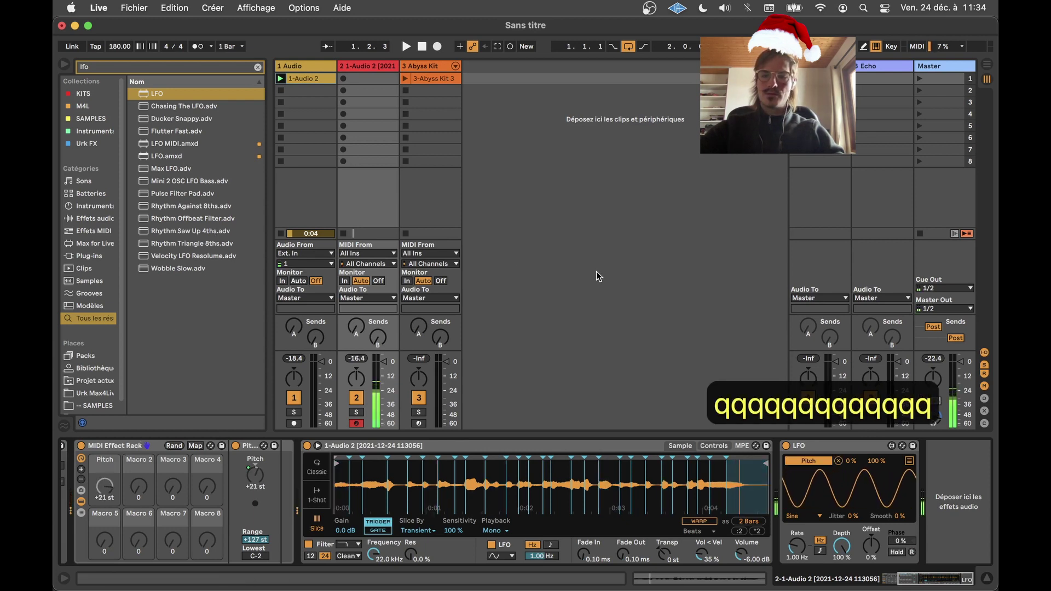
key("q")
key("q")
key("q")
key("q")
key("q")
key("q")
key("q")
key("q")
key("q")
key("q")
key("q")
key("q")
key("q")
key("q")
key("q")
key("q")
key("q")
key("q")
key("q")
key("q")
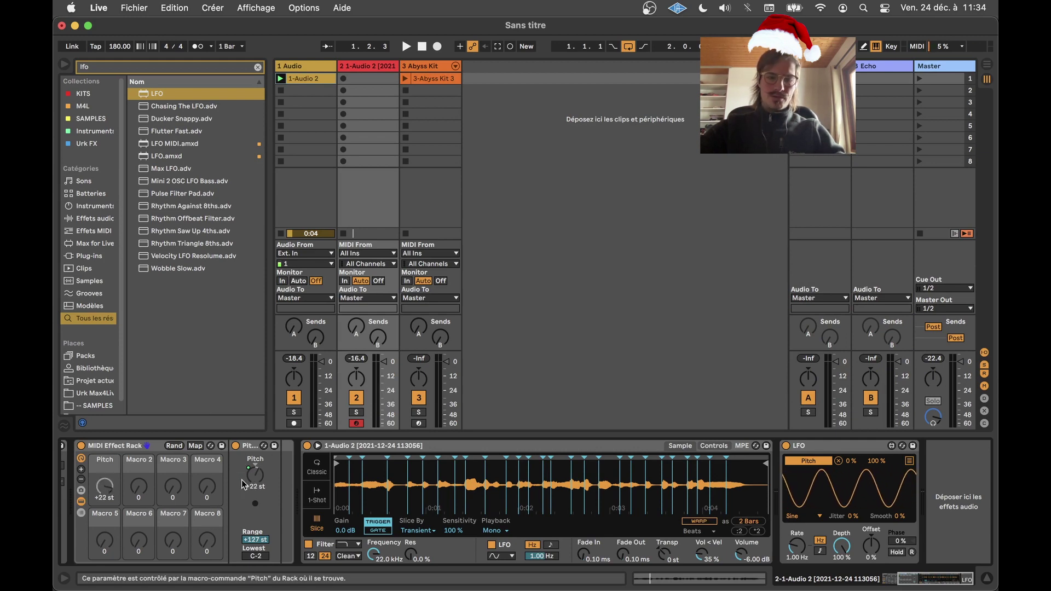
Synchronise the LFO's rate to the tempo and set it to 1/8
left_click(906, 579)
left_click(906, 578)
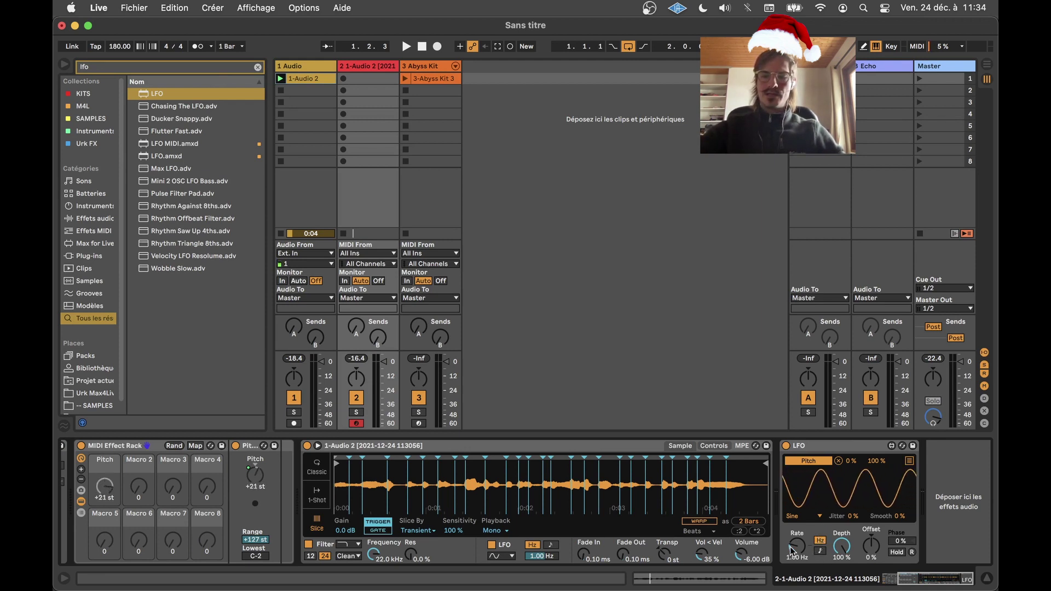
left_click_drag(792, 550, 793, 507)
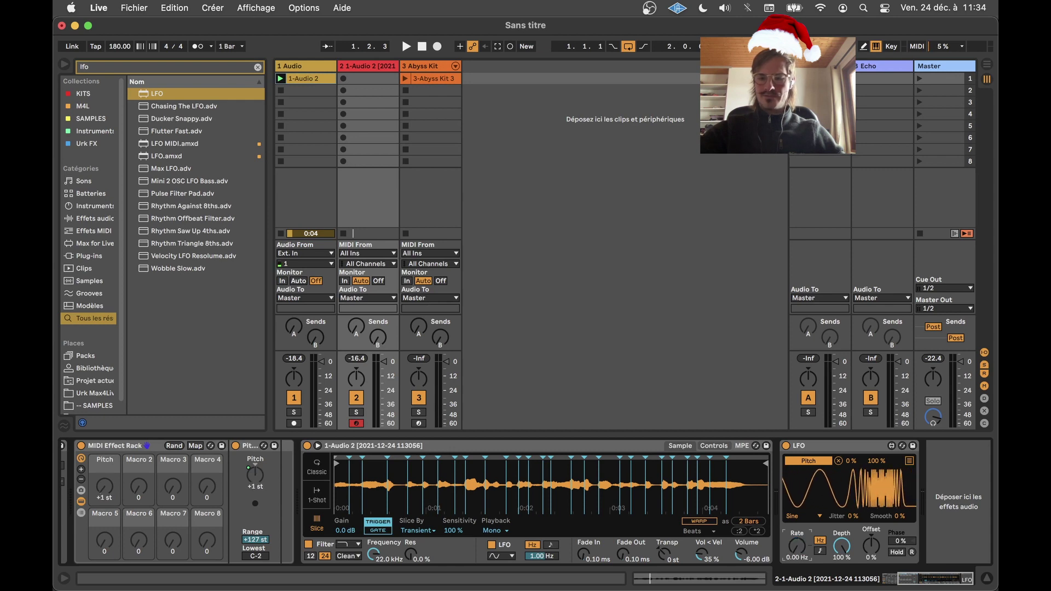
left_click_drag(797, 548, 796, 514)
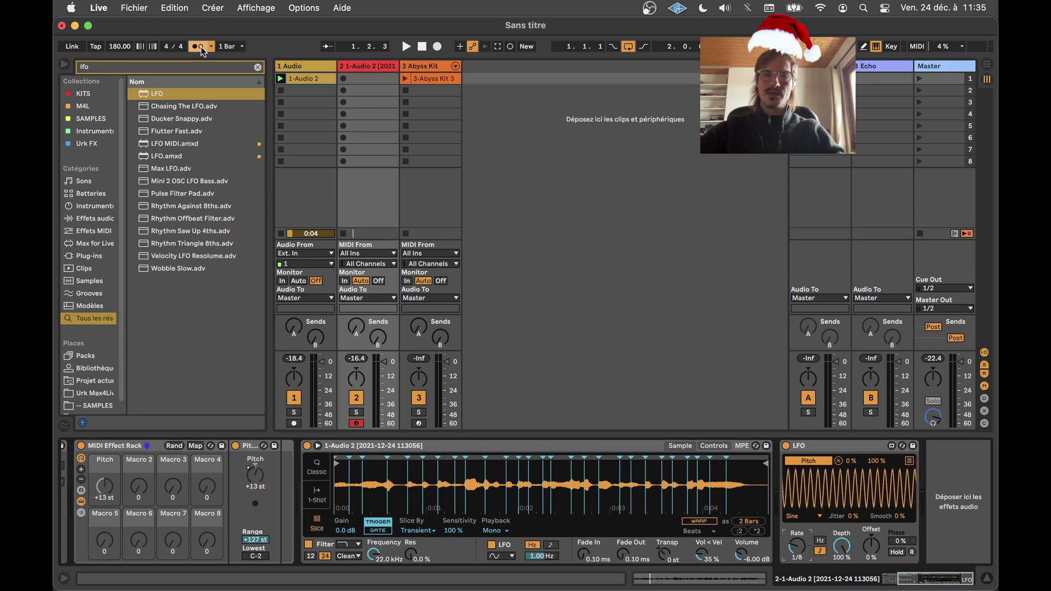
Delete the 1-Audio 2 clip and play the first slice's note against the running transport with the metronome on
key("BackSpace")
key("space")
key("q")
key("q")
key("q")
key("q")
key("q")
key("q")
key("q")
key("q")
key("q")
key("q")
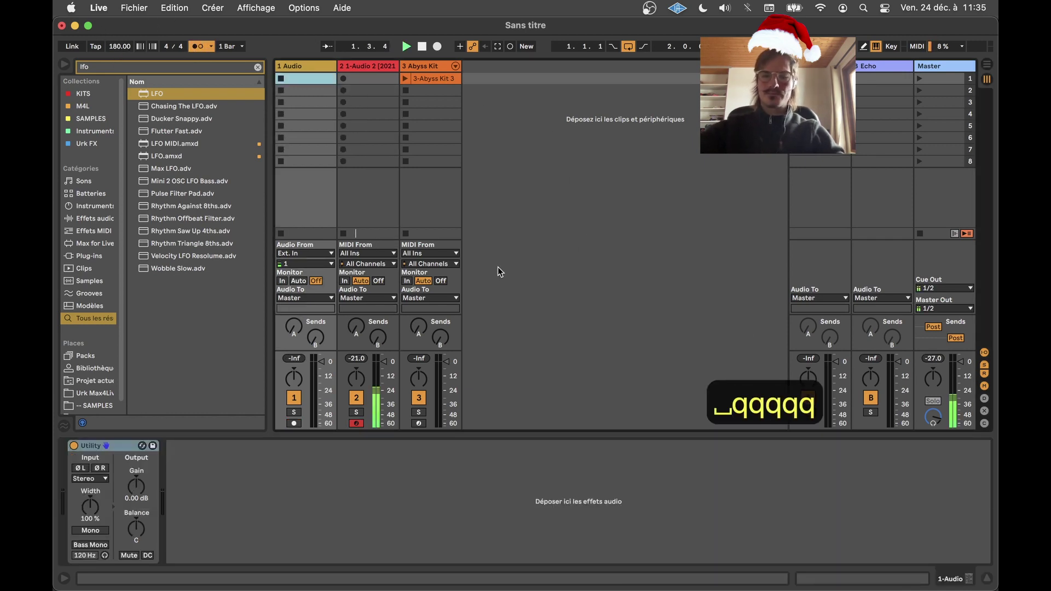
Show the second track's devices and set the LFO rate to 3/8 while holding the first slice's note
left_click(373, 69)
key("q")
key("q")
key("q")
key("q")
key("q")
key("q")
key("q")
key("q")
key("q")
key("q")
key("q")
key("q")
key("q")
key("q")
key("q")
key("q")
key("q")
key("q")
key("q")
key("q")
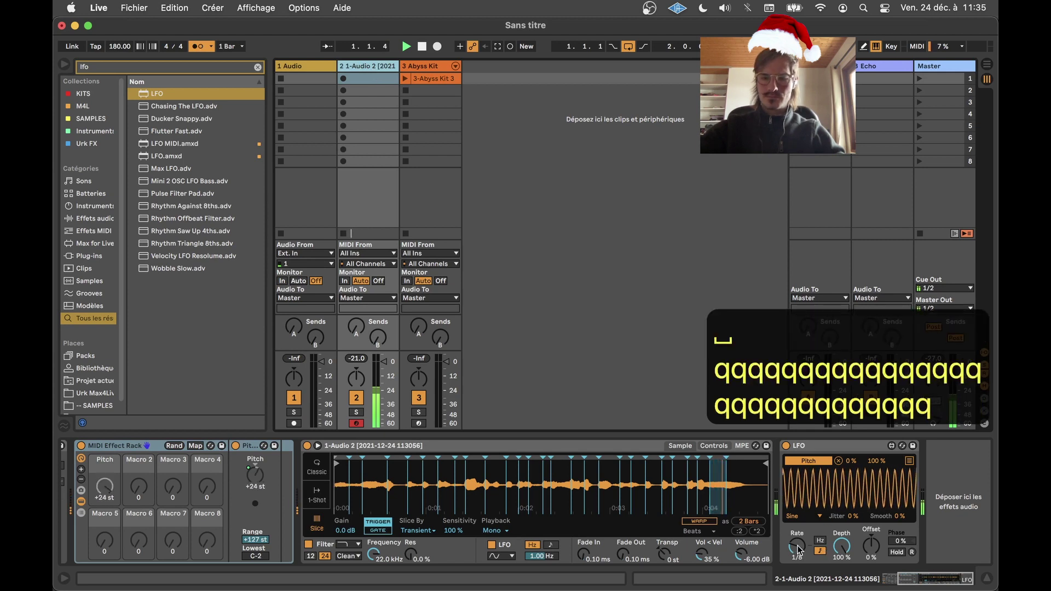
key("q")
key("q")
key("q")
key("q")
key("q")
key("q")
key("q")
key("q")
key("q")
key("q")
key("q")
key("q")
key("q")
key("q")
key("q")
key("q")
key("q")
key("q")
key("q")
key("q")
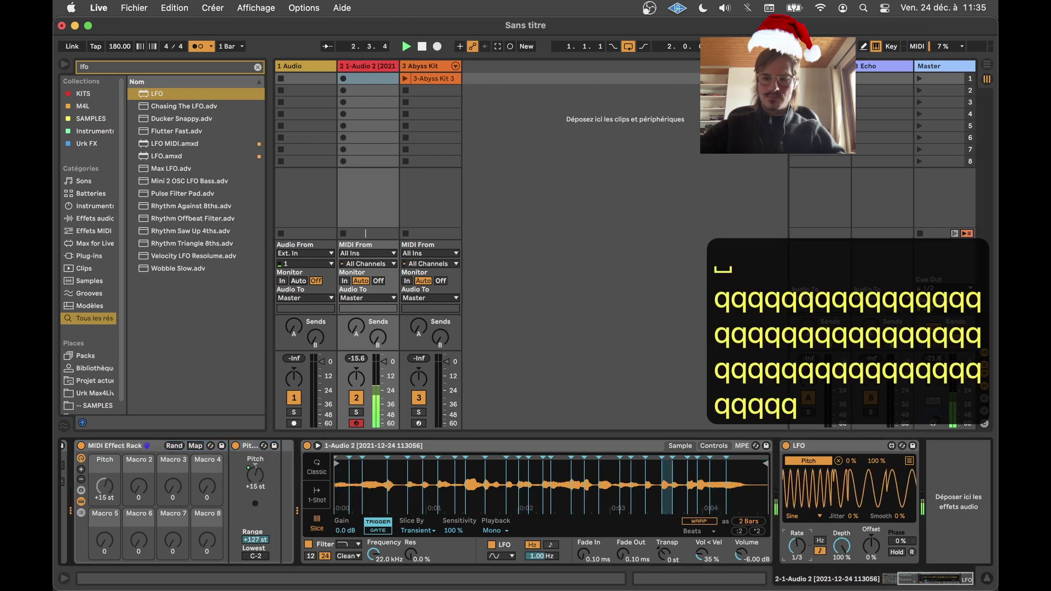
key("q")
key("q")
key("q")
key("q")
key("q")
key("q")
key("q")
key("q")
key("q")
key("q")
key("q")
key("q")
key("q")
key("q")
key("q")
key("q")
key("q")
key("q")
key("q")
key("q")
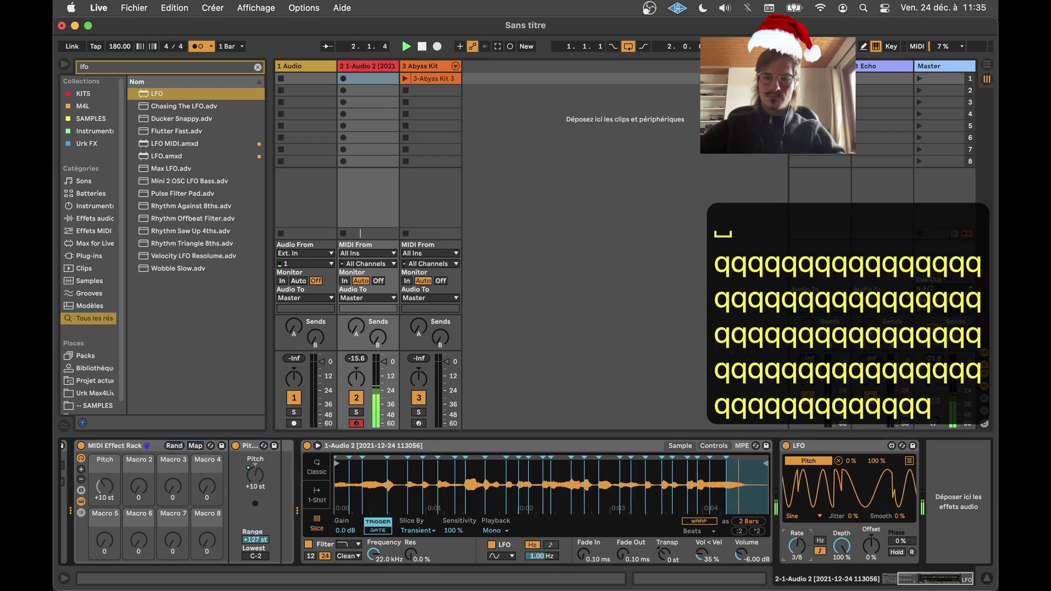
Audition the slices with the LFO at the 3/8 rate by holding the first slice's note, and stop playback
key("q")
key("q")
key("q")
key("q")
key("q")
key("q")
key("q")
key("q")
key("q")
key("q")
key("q")
key("q")
key("q")
key("q")
key("q")
key("q")
key("q")
key("q")
key("q")
key("q")
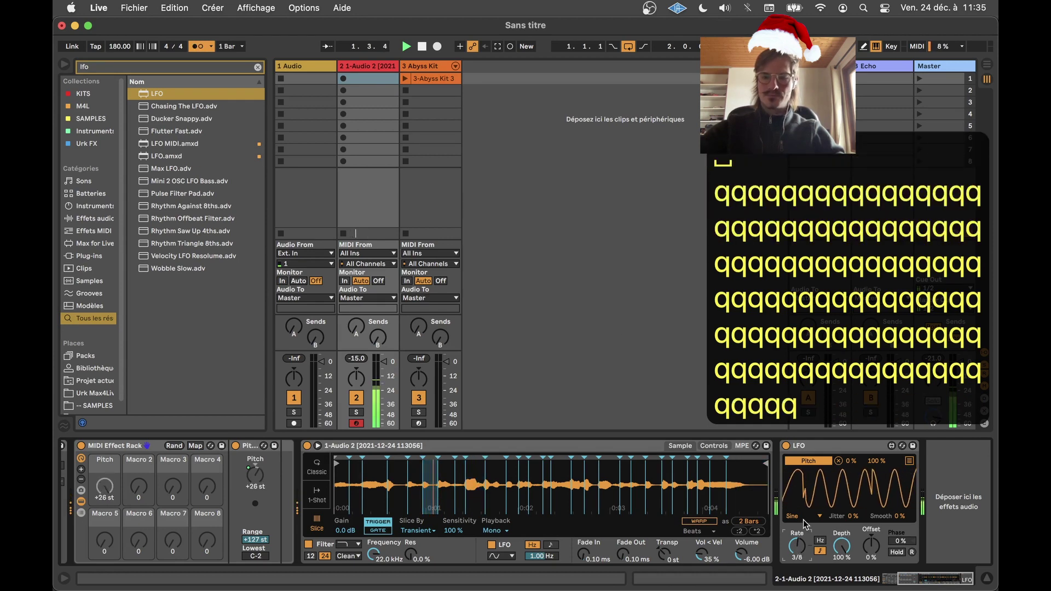
key("q")
key("q")
key("q")
key("q")
key("q")
key("space")
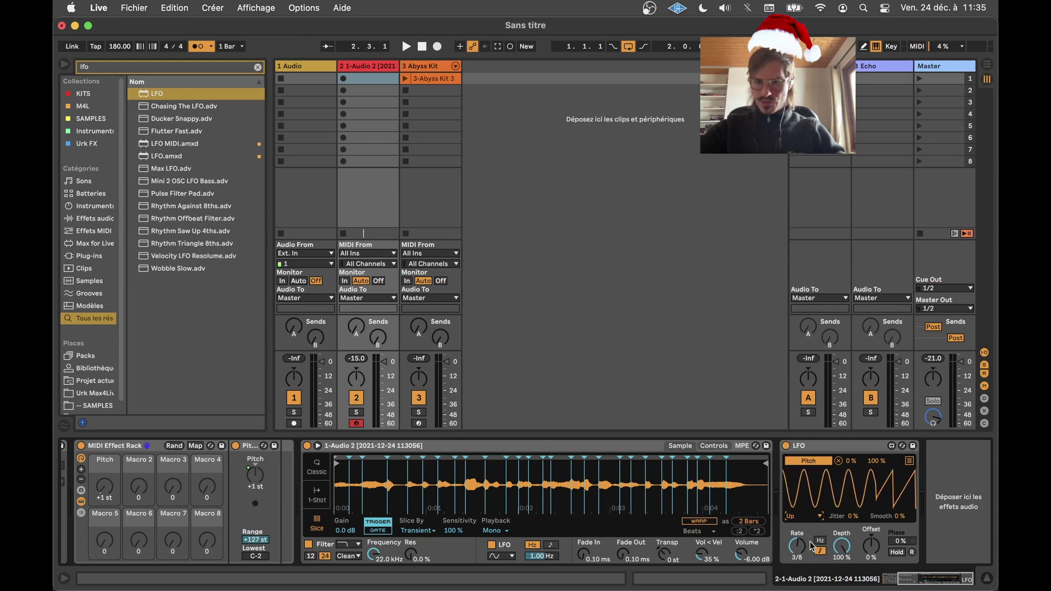
Hold the first slice's note to audition the LFO with the Up waveform
key("q")
key("q")
key("q")
key("q")
key("q")
key("q")
key("q")
key("q")
key("q")
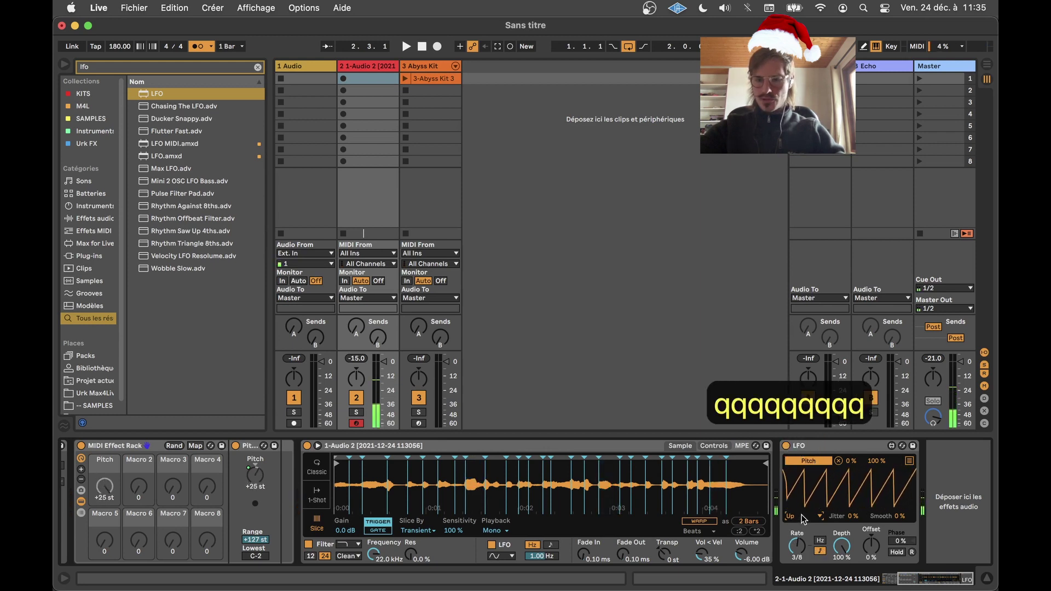
Set the LFO waveform to Random and hold the first slice's note to audition the random slice order
left_click(803, 519)
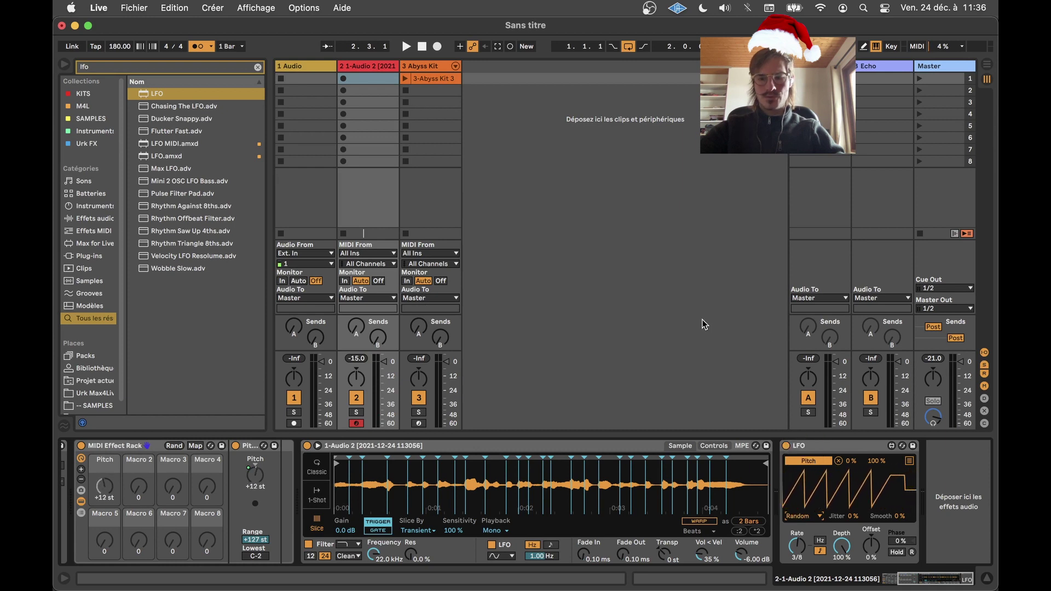
key("q")
key("q")
key("q")
key("q")
key("q")
key("q")
key("q")
key("q")
key("q")
key("q")
key("q")
key("q")
key("q")
key("q")
key("q")
key("q")
key("q")
key("q")
key("q")
key("q")
key("q")
key("q")
key("q")
key("q")
key("q")
key("q")
key("q")
key("q")
key("q")
key("q")
key("q")
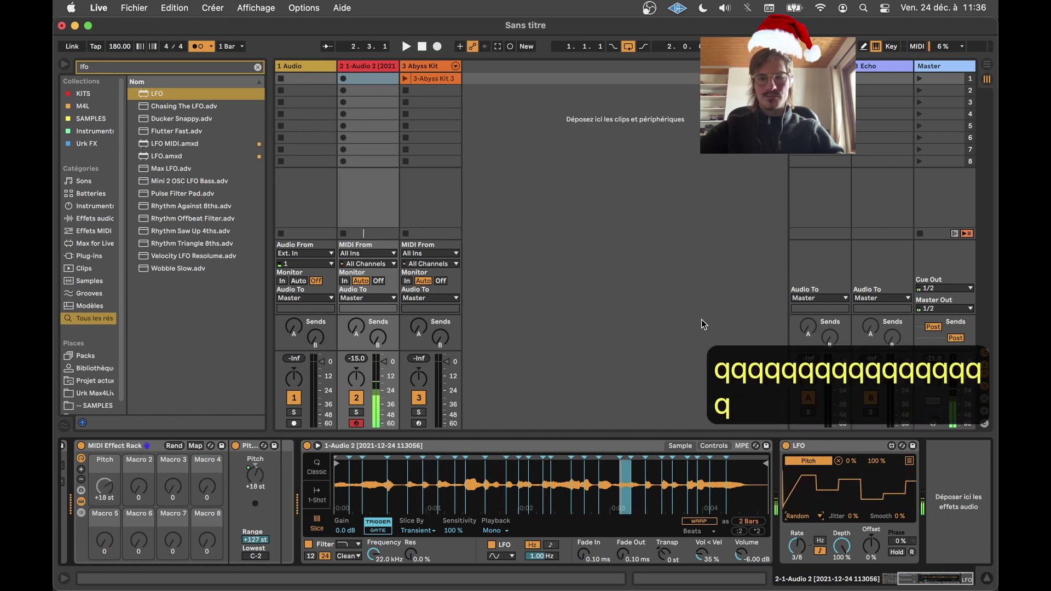
Set the random LFO's rate to 1/4 while holding the first slice's note
key("q")
key("q")
key("q")
key("q")
key("q")
key("q")
key("q")
key("q")
key("q")
key("q")
key("q")
key("q")
key("q")
key("q")
key("q")
key("q")
key("q")
key("q")
key("q")
key("q")
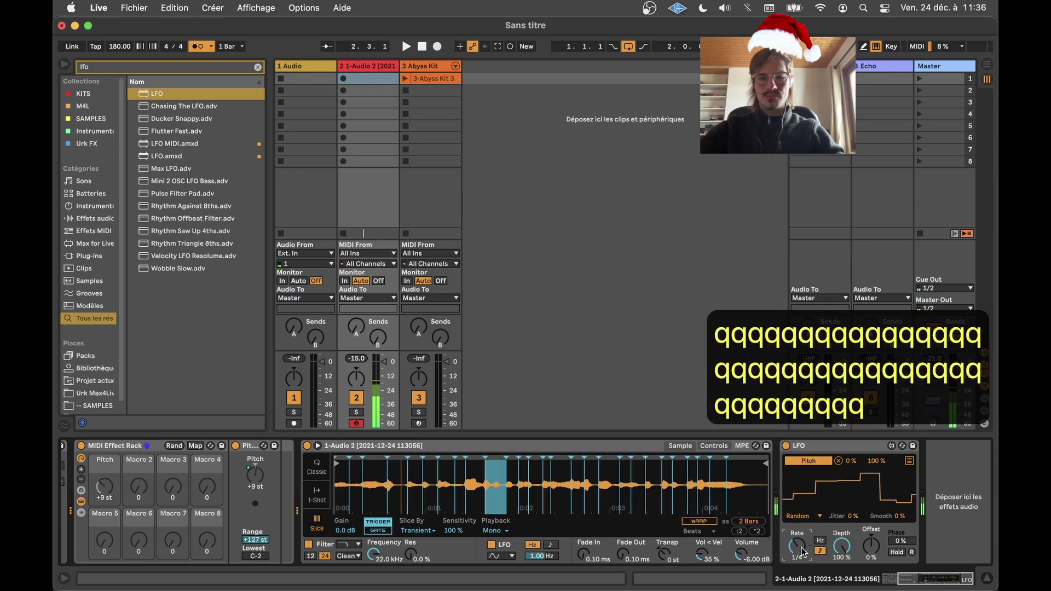
Hold the first slice's note to audition the random slices while checking the Arpeggiator's rate at the start of the chain
left_click(901, 582)
key("q")
key("q")
key("q")
key("q")
key("q")
key("q")
key("q")
key("q")
key("q")
key("q")
key("q")
key("q")
key("q")
key("q")
key("q")
key("q")
key("q")
key("q")
key("q")
key("q")
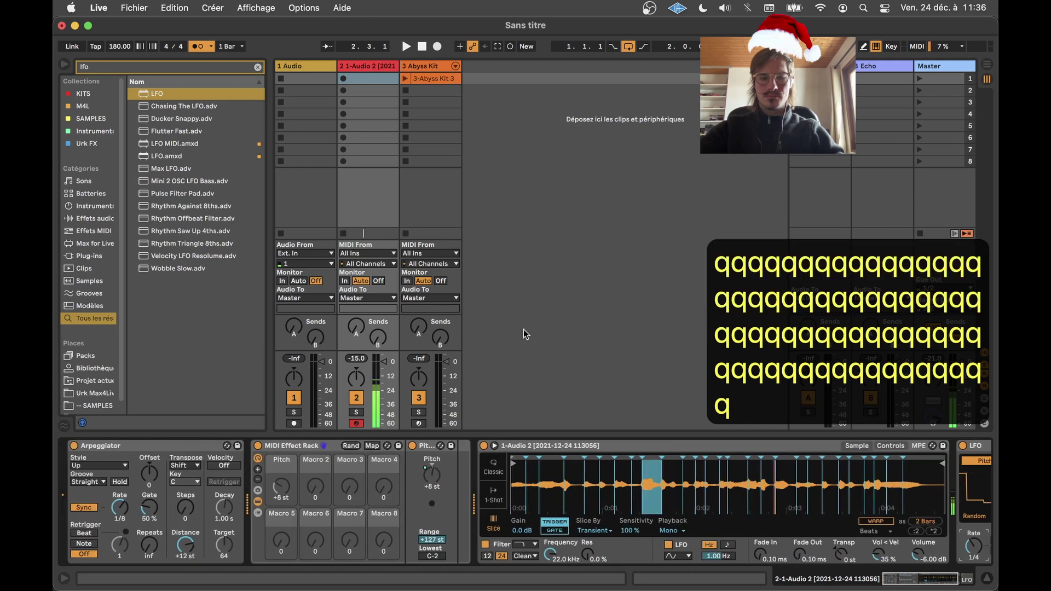
key("q")
key("q")
key("q")
key("q")
key("q")
key("q")
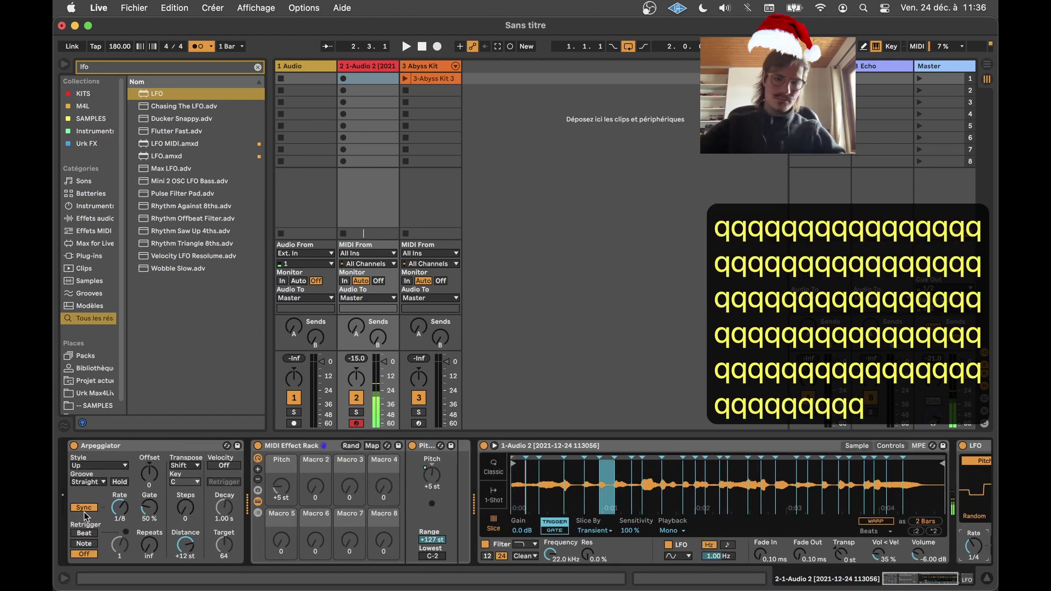
Set the random LFO's rate to 1/8 to match the Arpeggiator, and toggle playback
scroll(126, 509, "down", 1)
scroll(126, 510, "right", 3)
key("space")
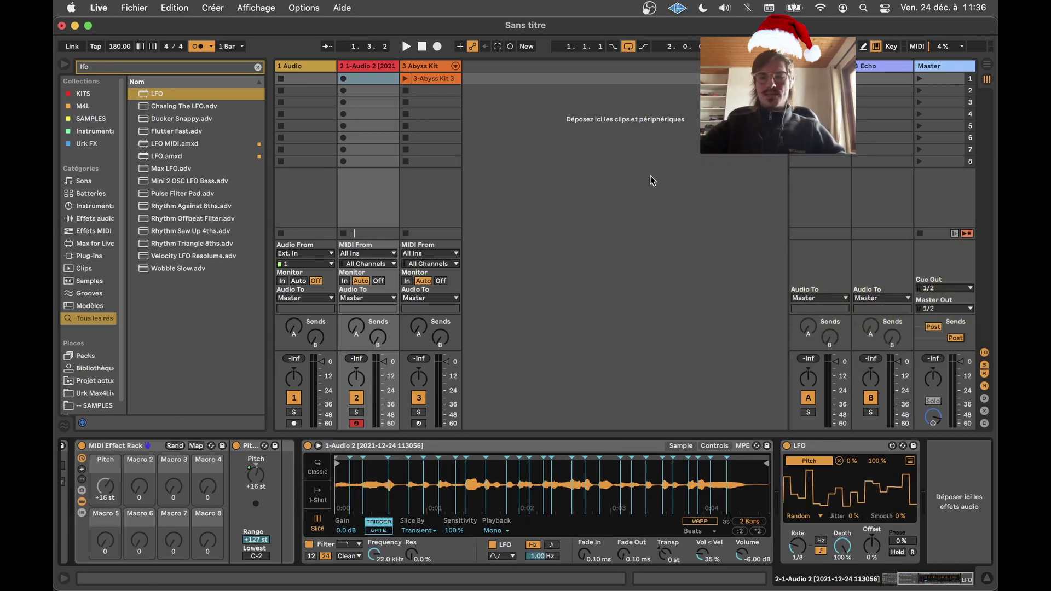
Select the Abyss Kit track and show the KITS collection in the browser
left_click(422, 67)
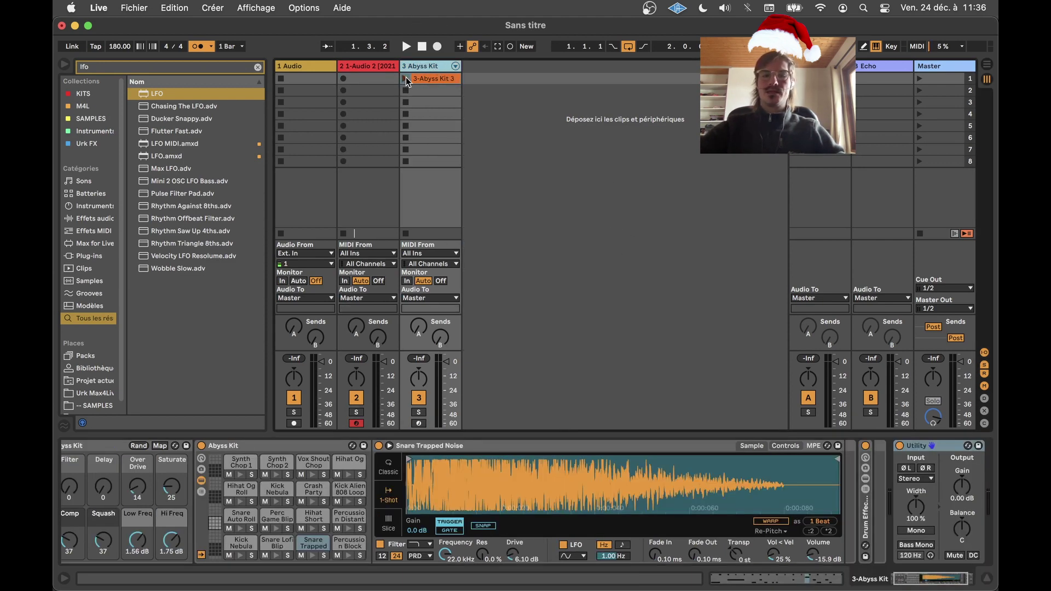
key("super+f")
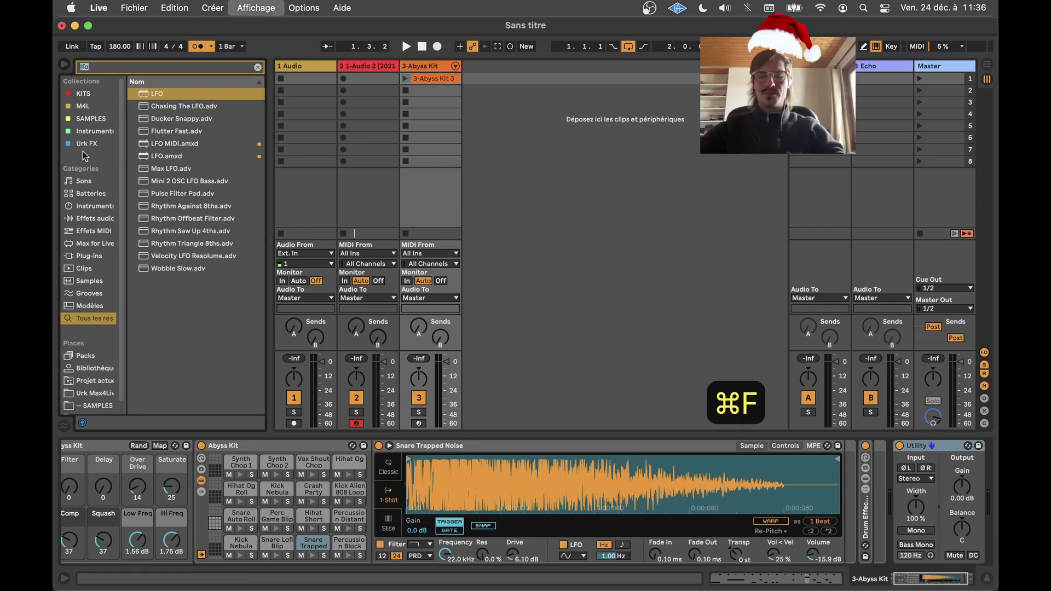
left_click(85, 94)
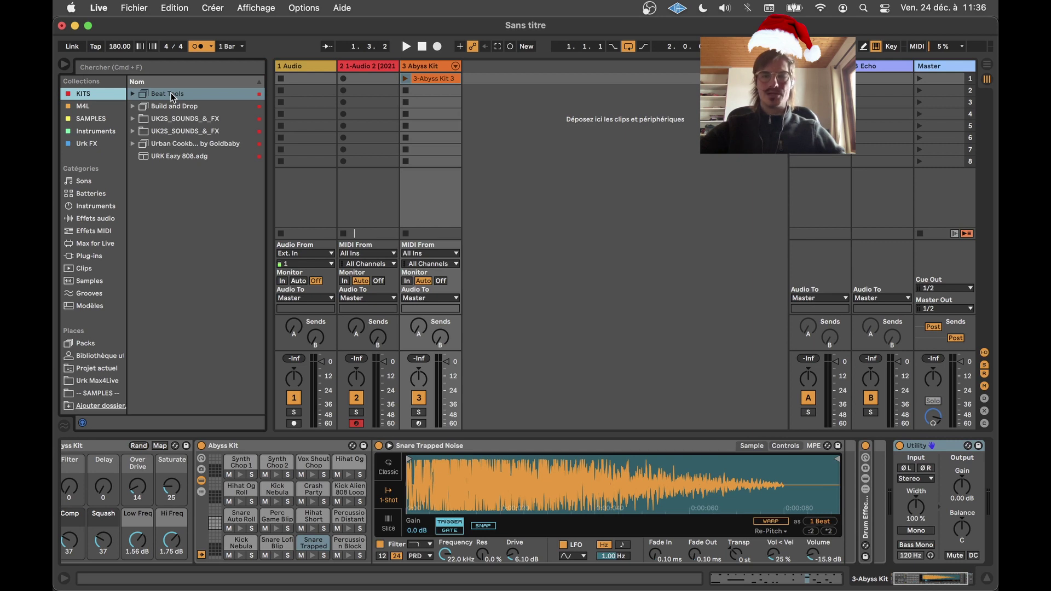
Launch the Abyss Kit clip, turn off the metronome while it plays, and stop playback
left_click(405, 79)
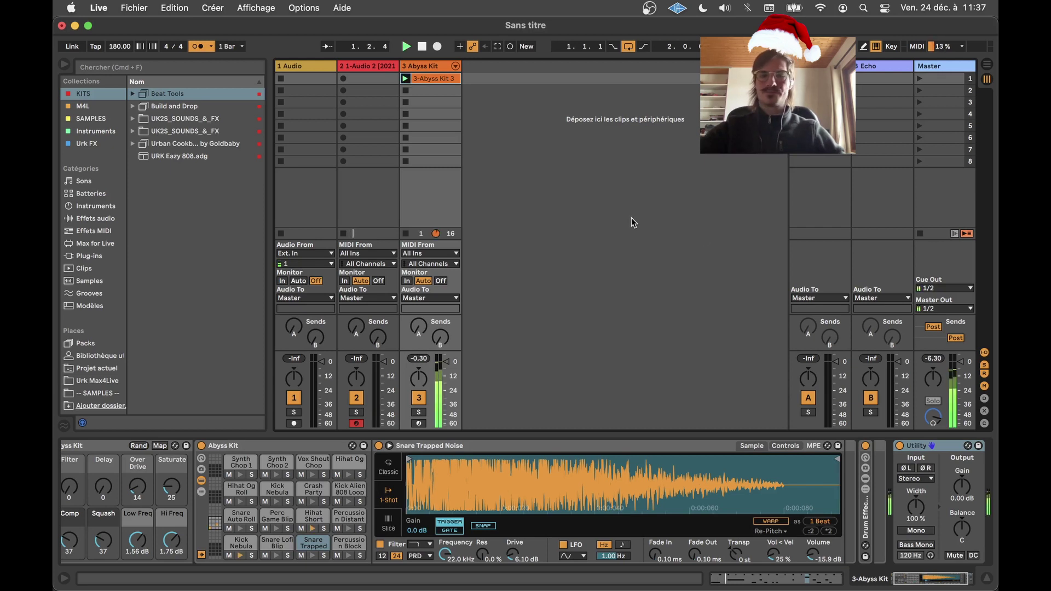
left_click(198, 48)
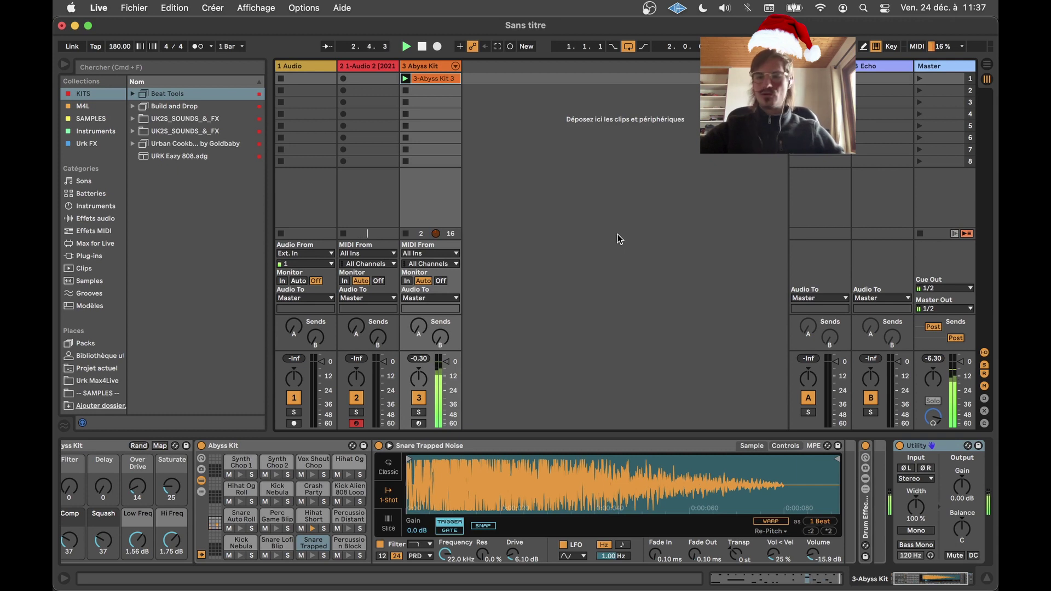
key("space")
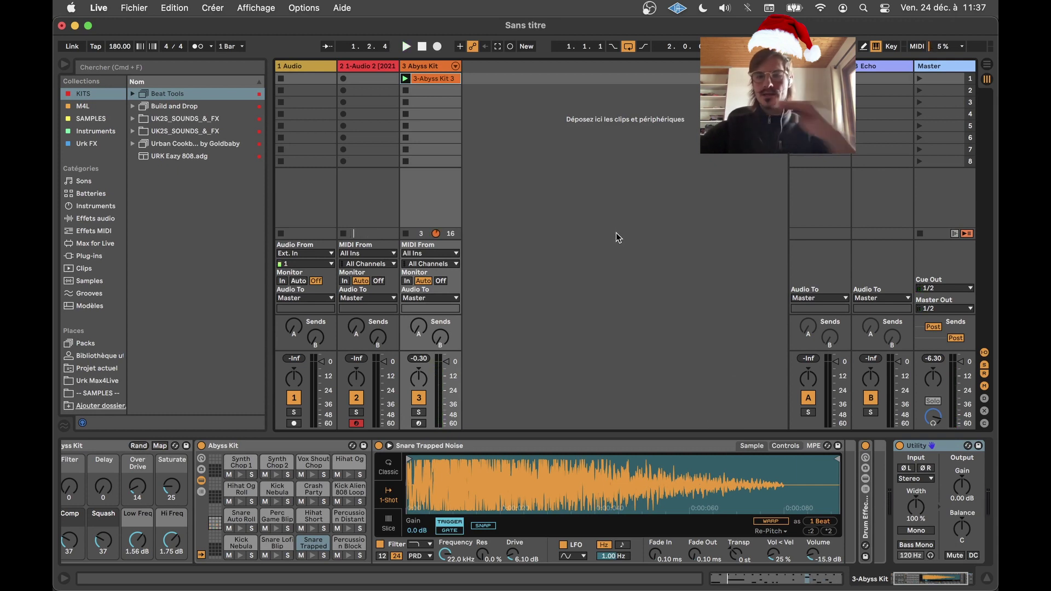
Search the browser for "delay" and add the Delay effect to the drum rack's Hihat Short pad while the clip plays
left_click_drag(931, 576, 903, 579)
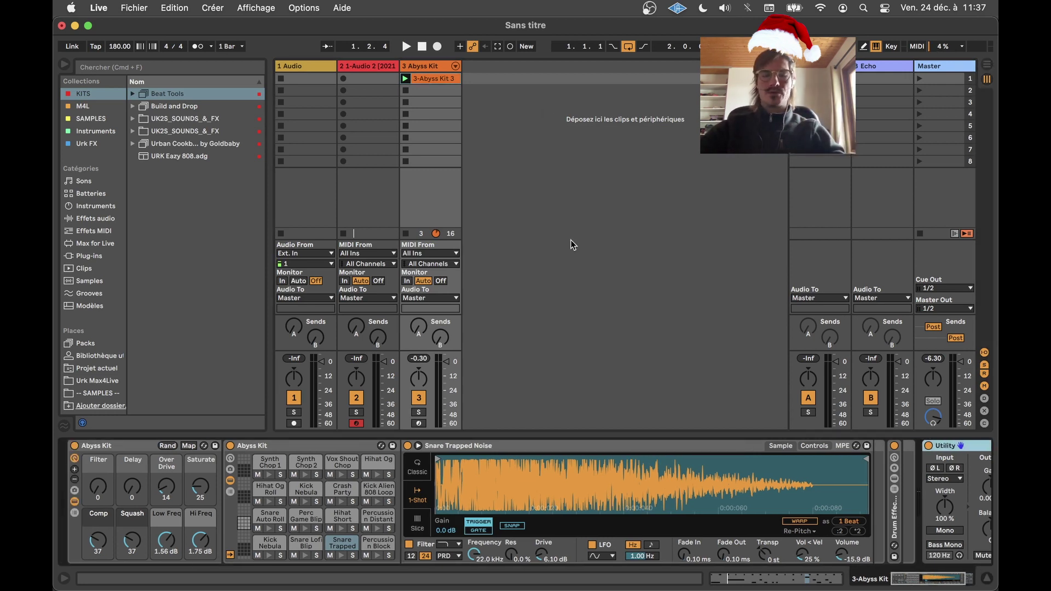
key("super+f")
type("delay")
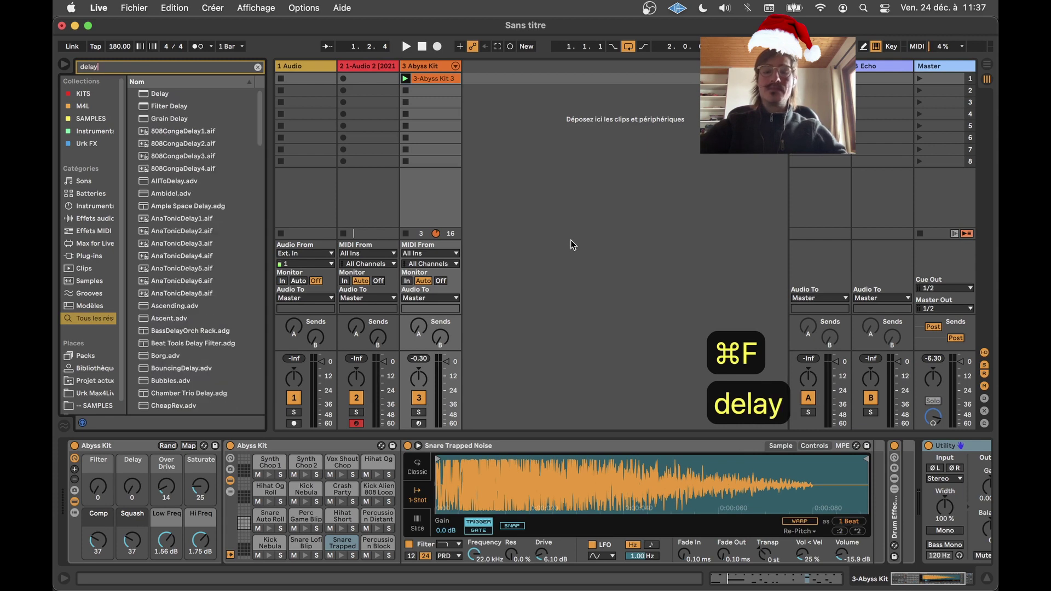
left_click(158, 94)
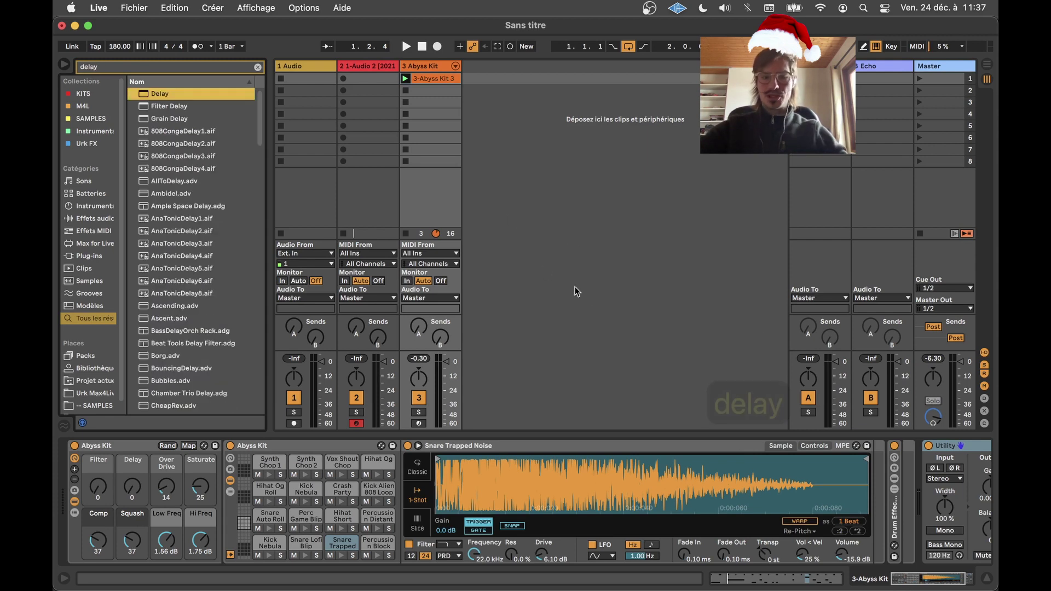
key("space")
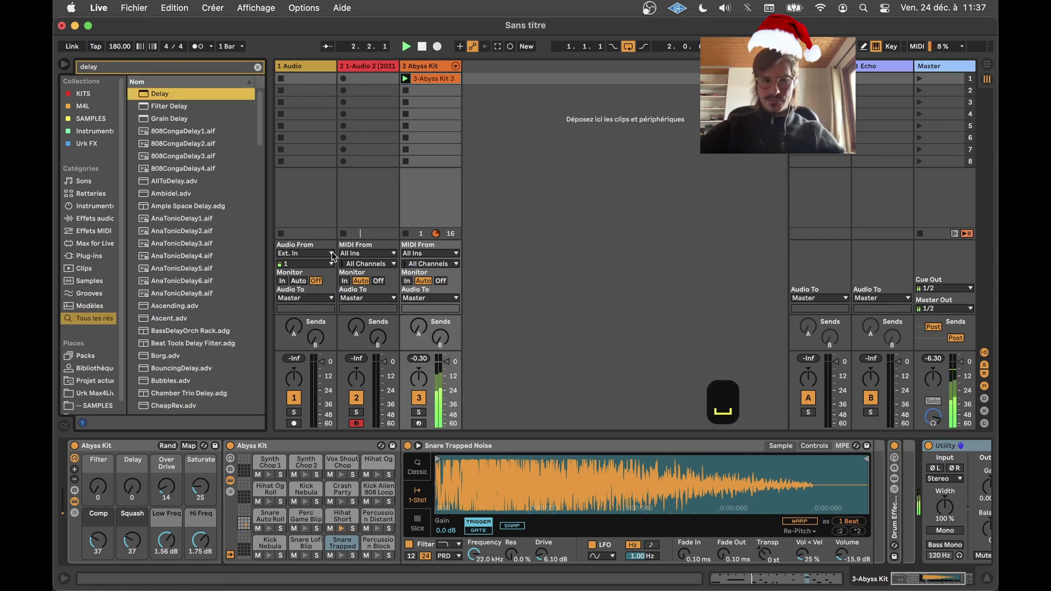
left_click_drag(163, 97, 342, 517)
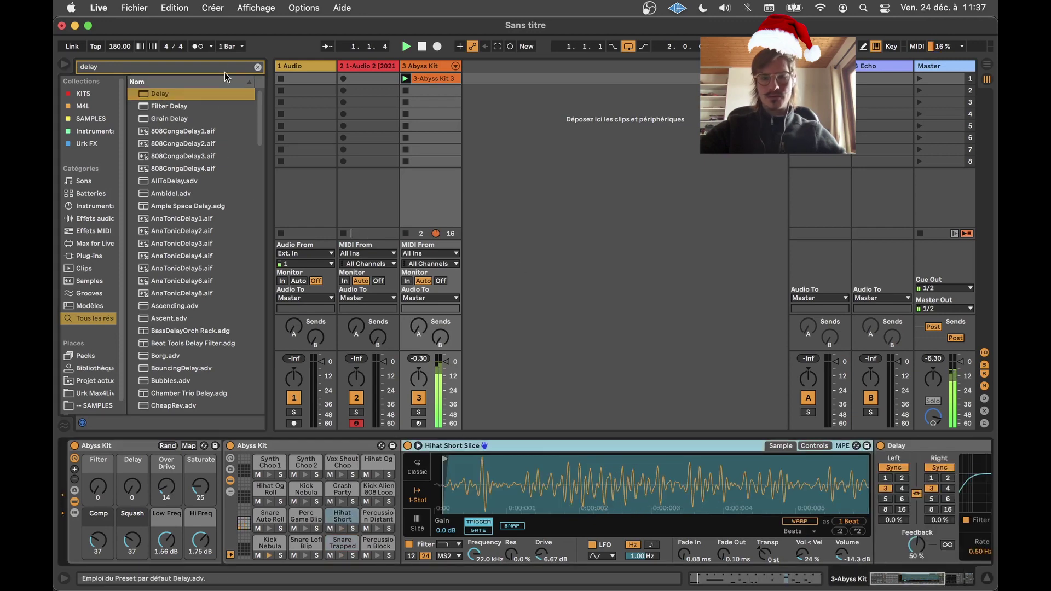
left_click(926, 577)
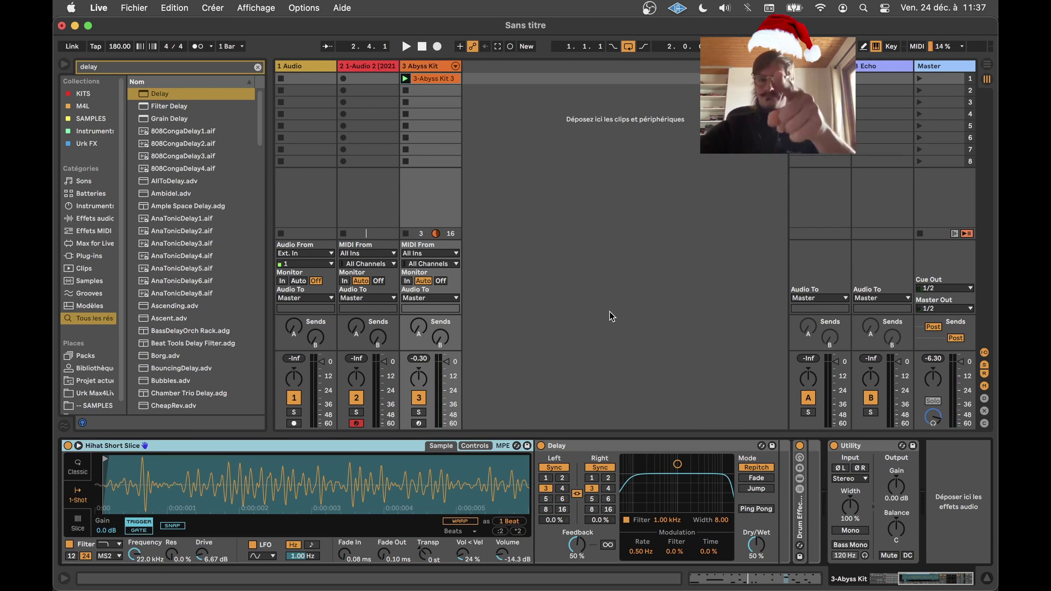
Select the sliced voice track and hold the first slice's note to audition the random LFO at 1/8
left_click(350, 65)
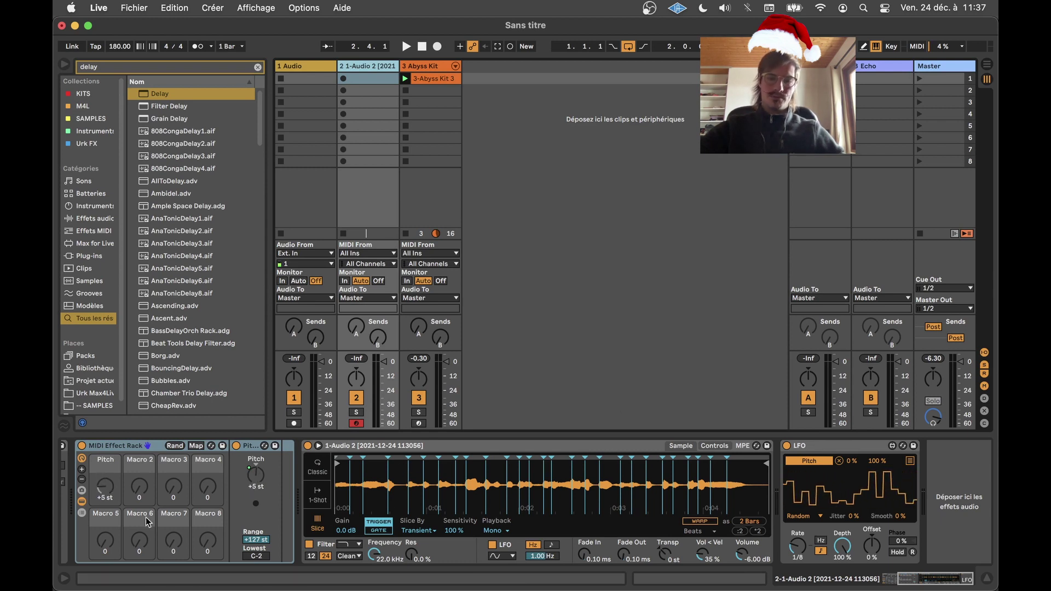
key("q")
key("q")
key("q")
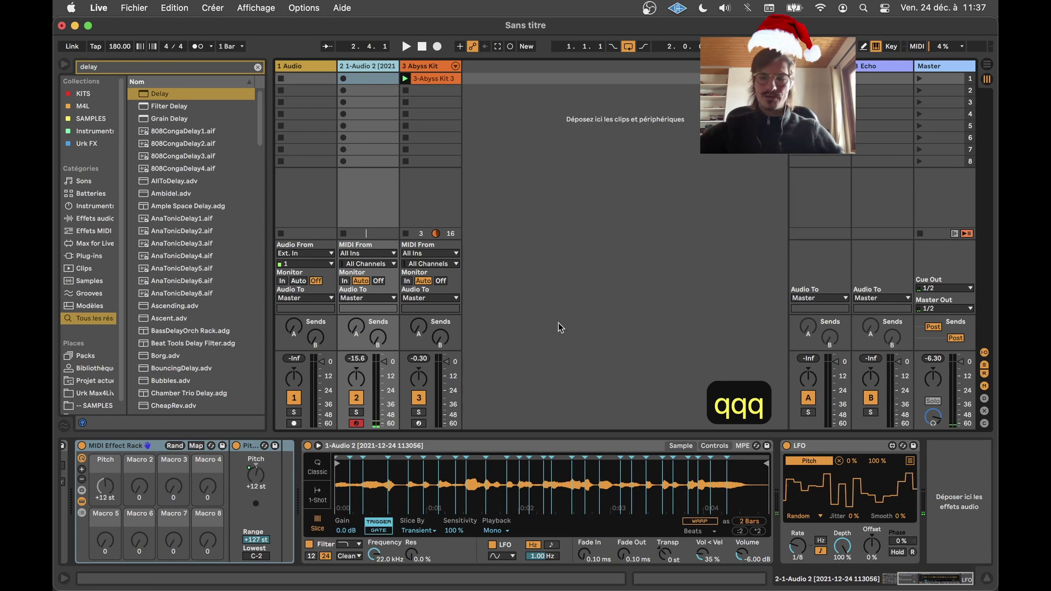
Map the second slot in the LFO's mapping list to the synced delay time of the Delay on the Hihat Short pad
left_click(910, 464)
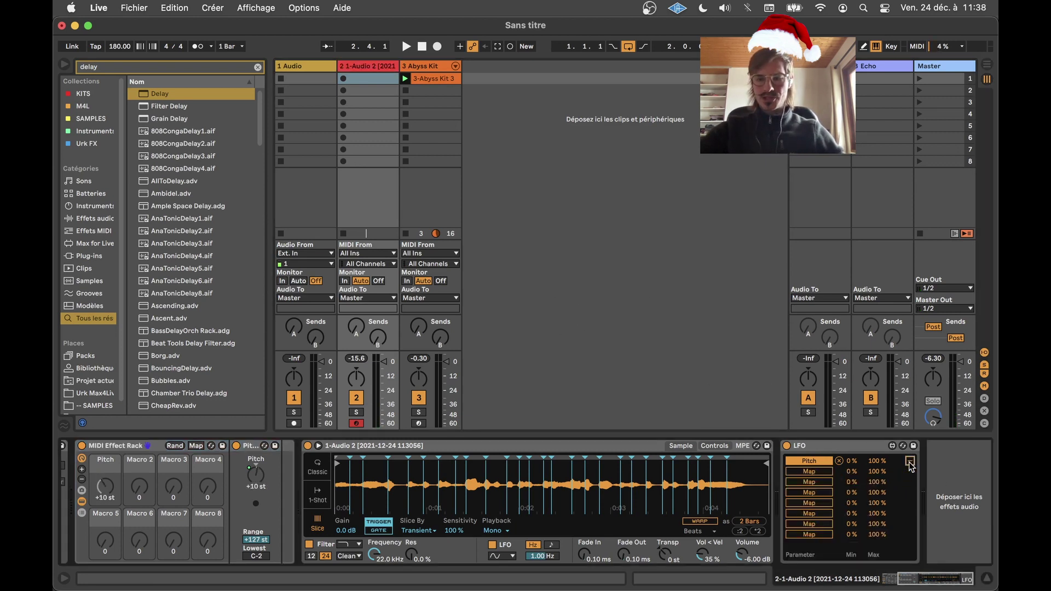
left_click(910, 463)
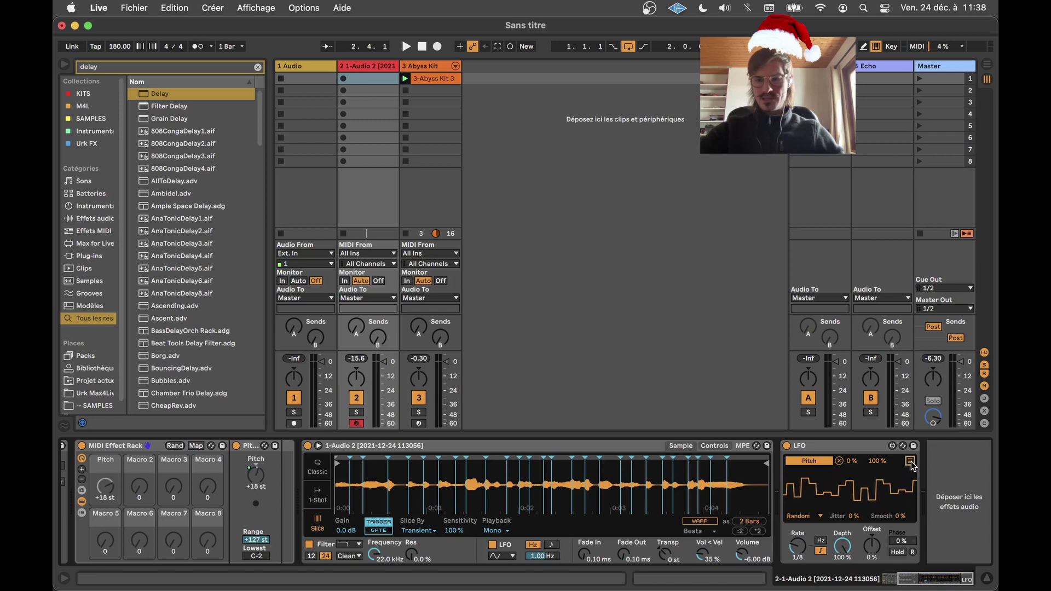
left_click(910, 464)
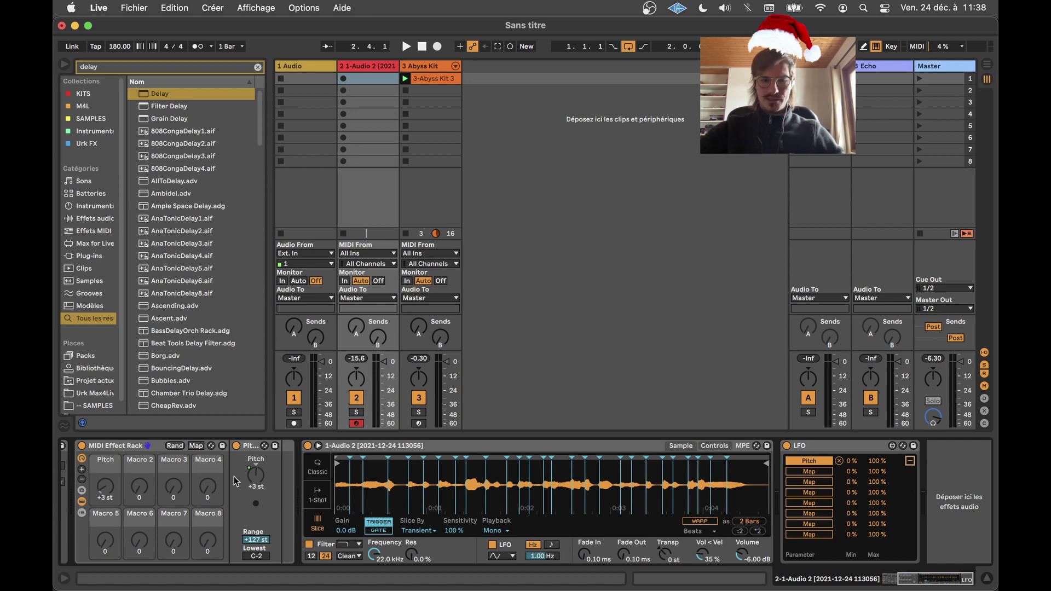
left_click(800, 472)
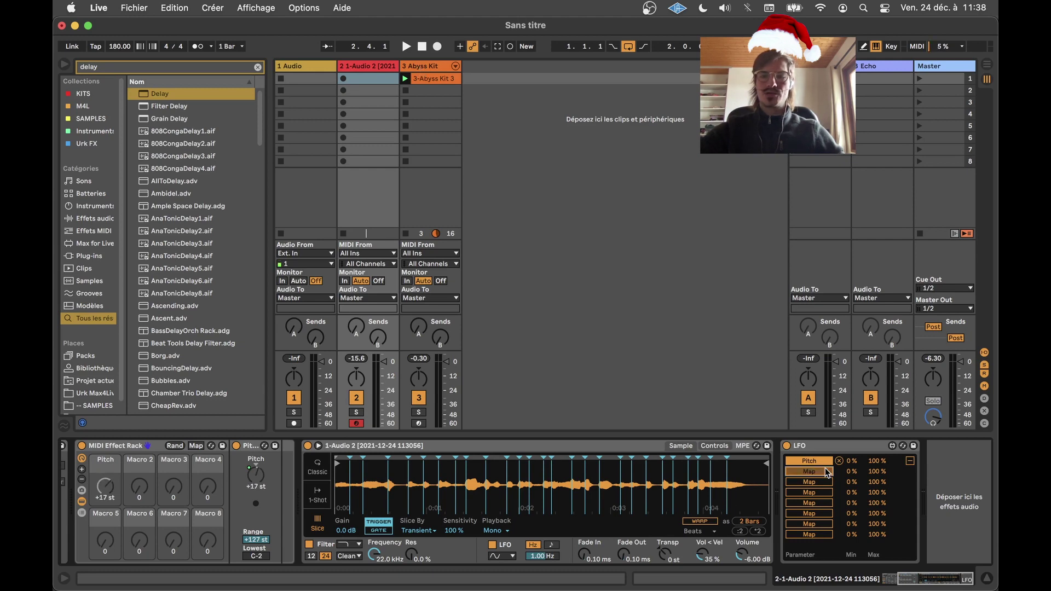
left_click(431, 68)
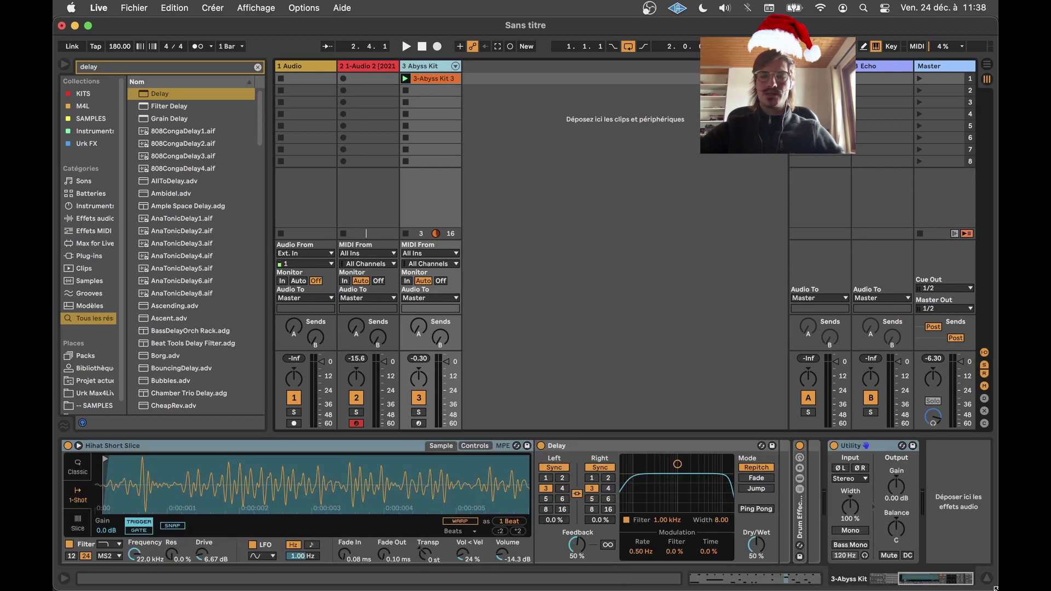
left_click(933, 581)
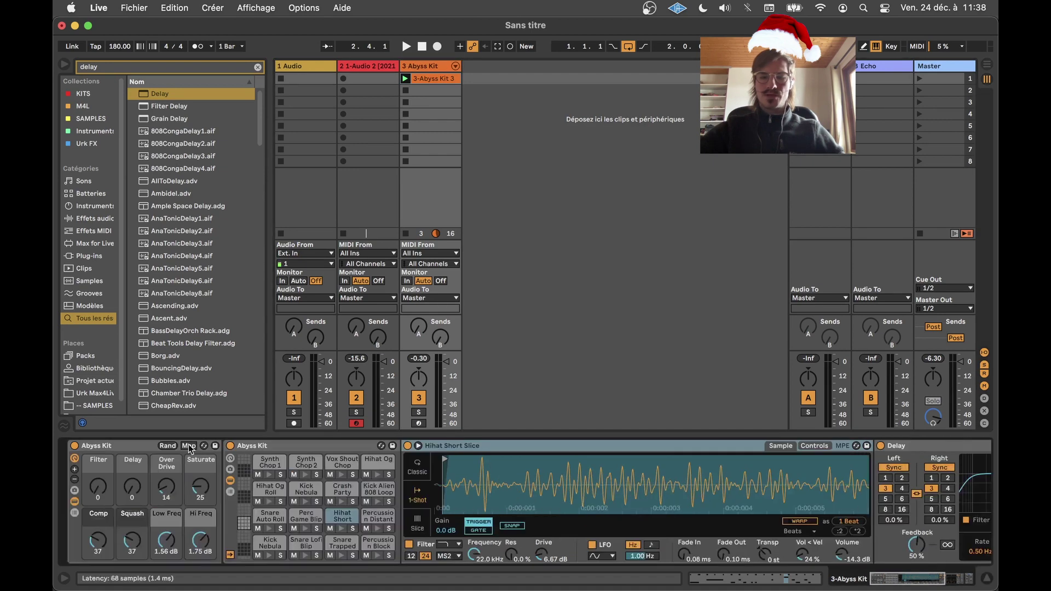
left_click(304, 517)
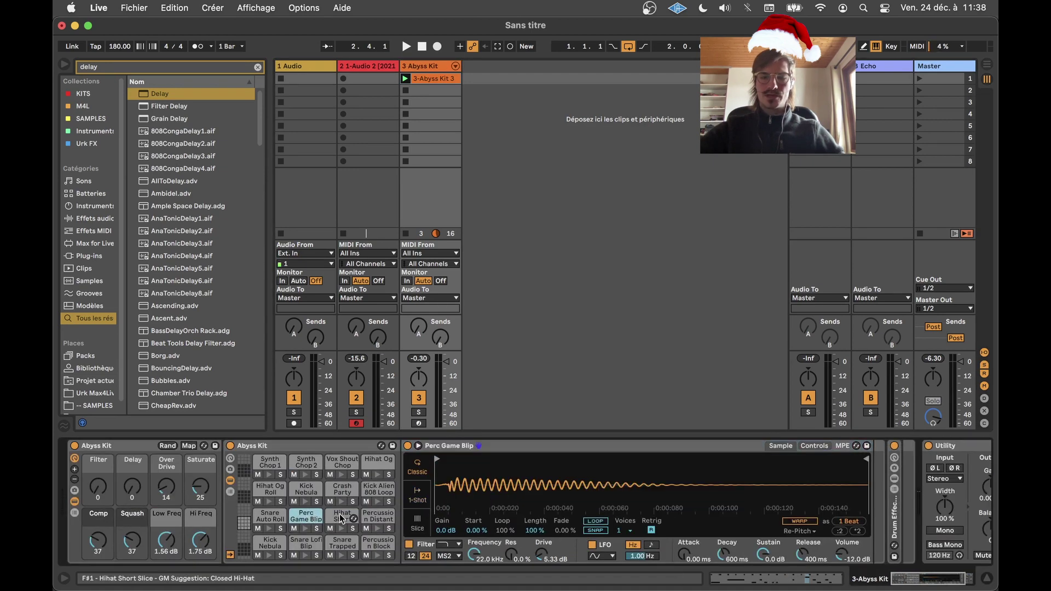
left_click(345, 519)
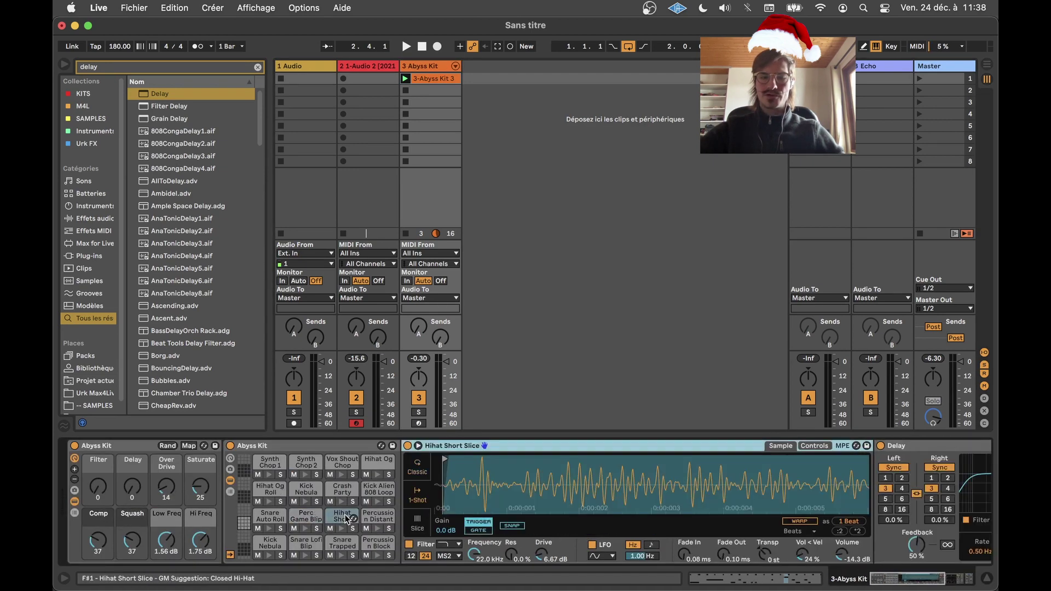
scroll(558, 494, "right", 5)
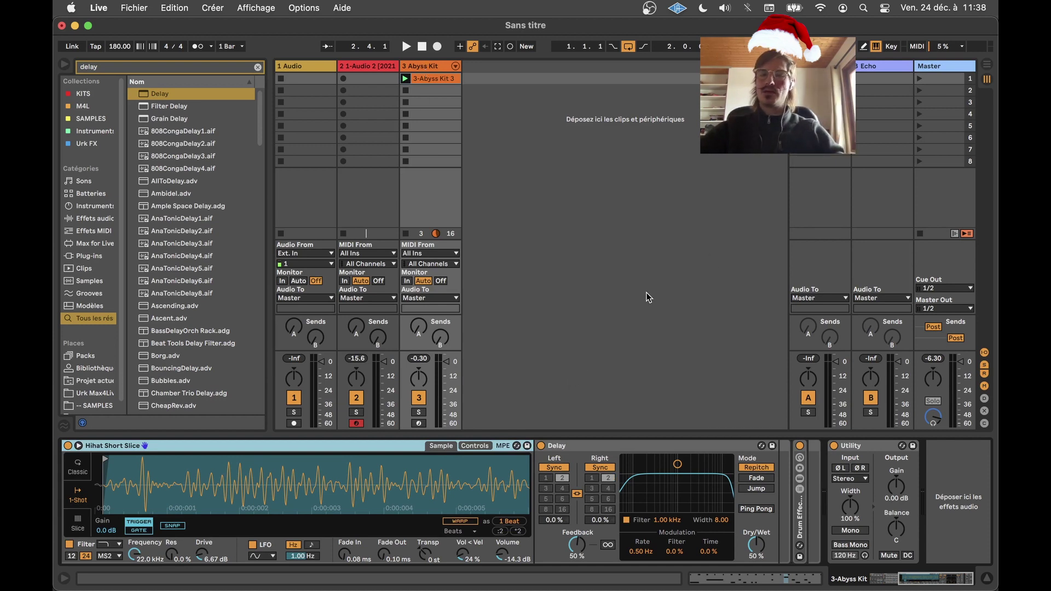
Play the drum clip, set the Delay's mode to Jump, listen to the modulated hi-hat and stop playback
key("space")
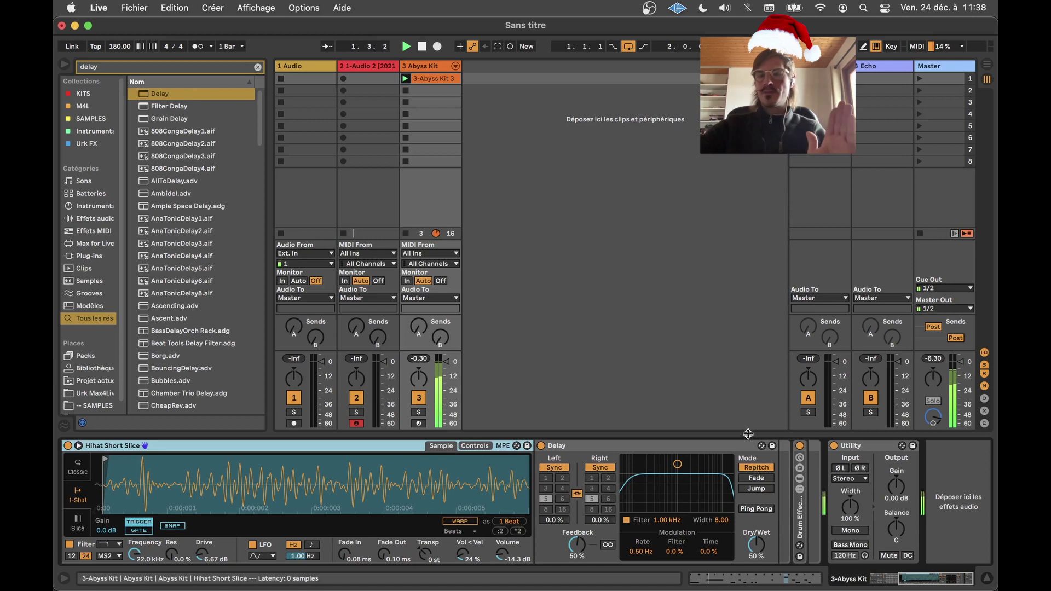
left_click(756, 488)
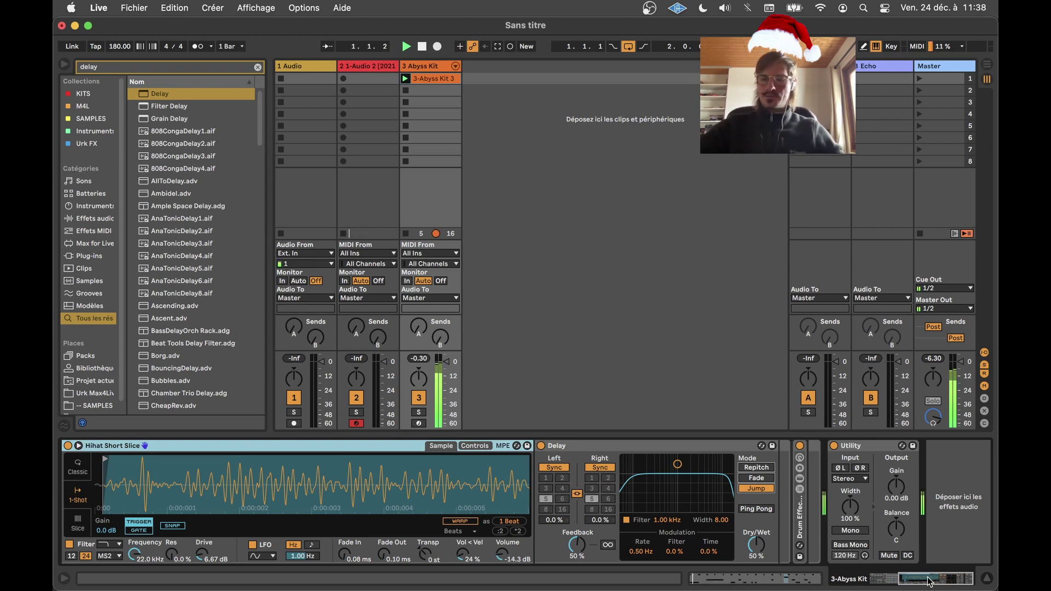
left_click(909, 576)
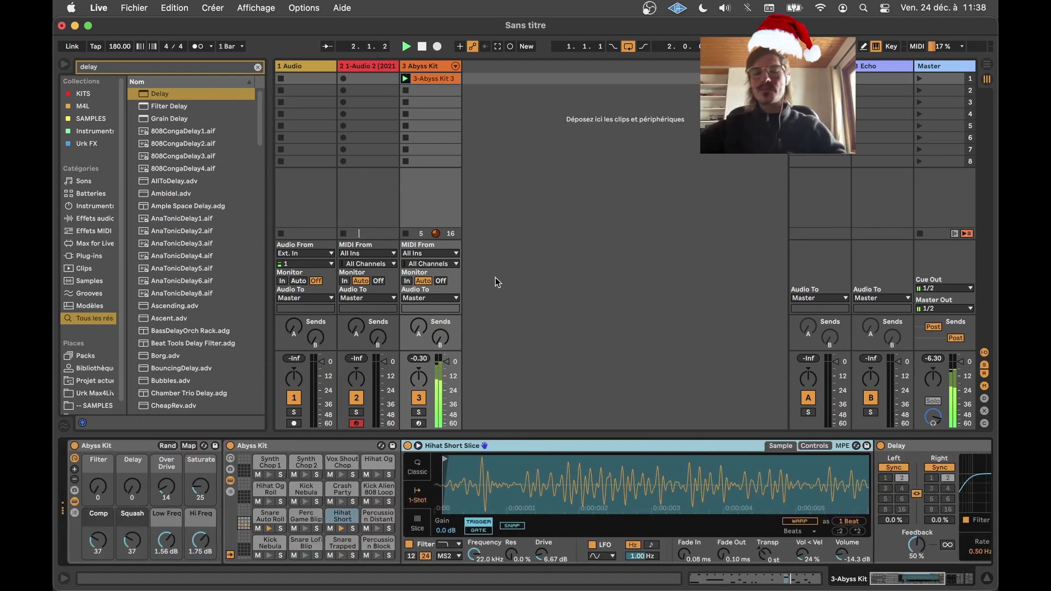
key("space")
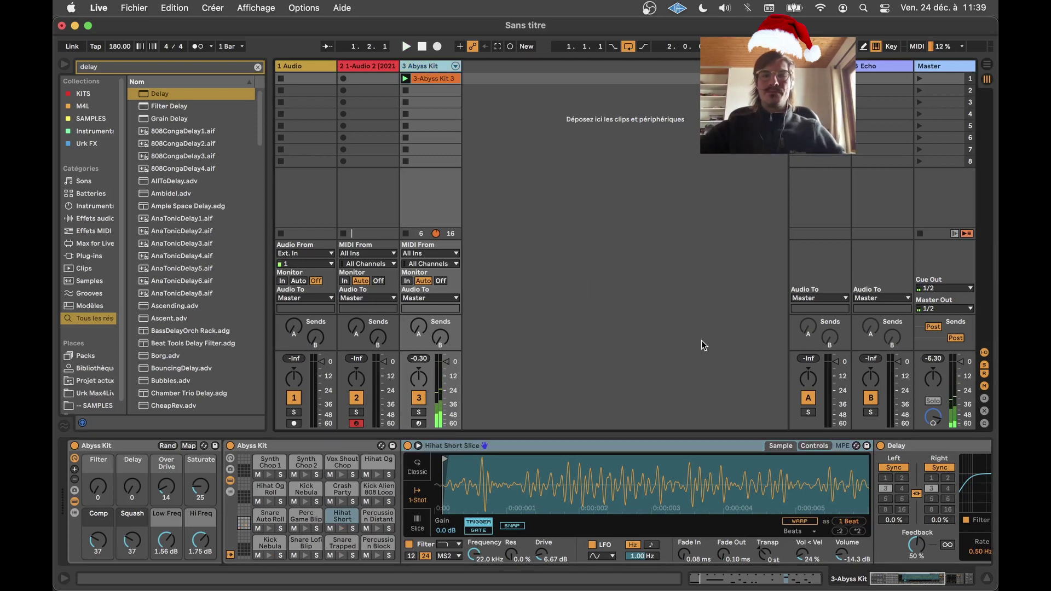
Search the browser for "operator" and add the Operator instrument on a new MIDI track
key("super+f")
type("operator")
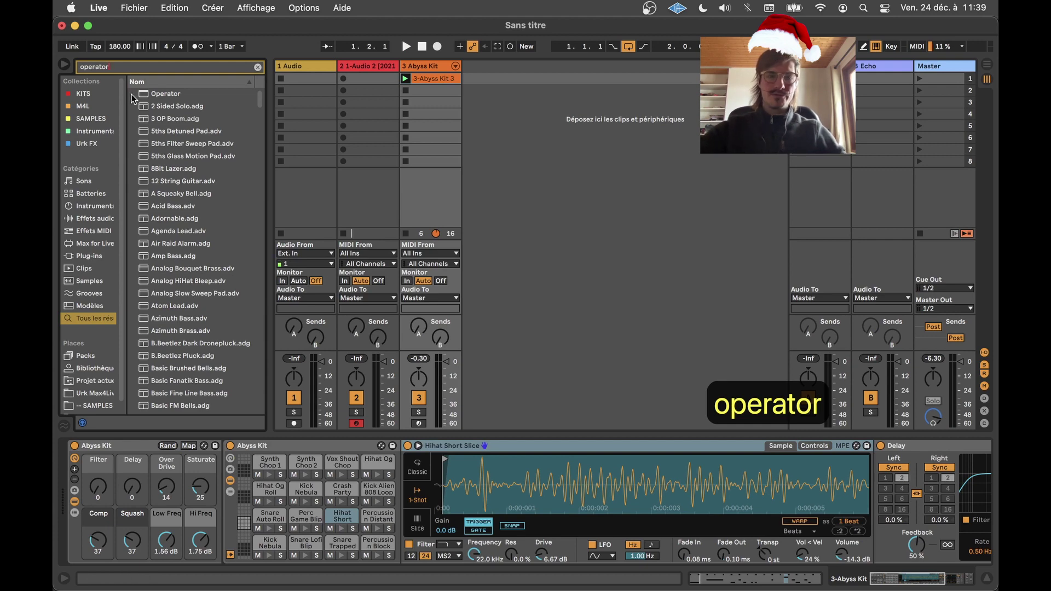
left_click_drag(165, 94, 492, 104)
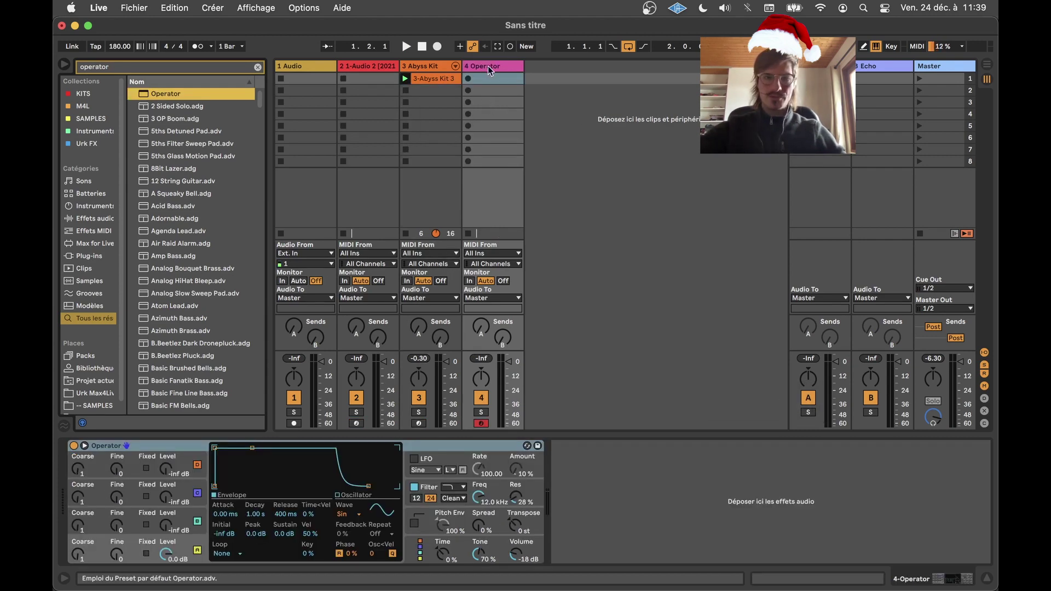
Create an empty MIDI clip in the Operator track's first slot and add an F3 note at its start
left_click(491, 79)
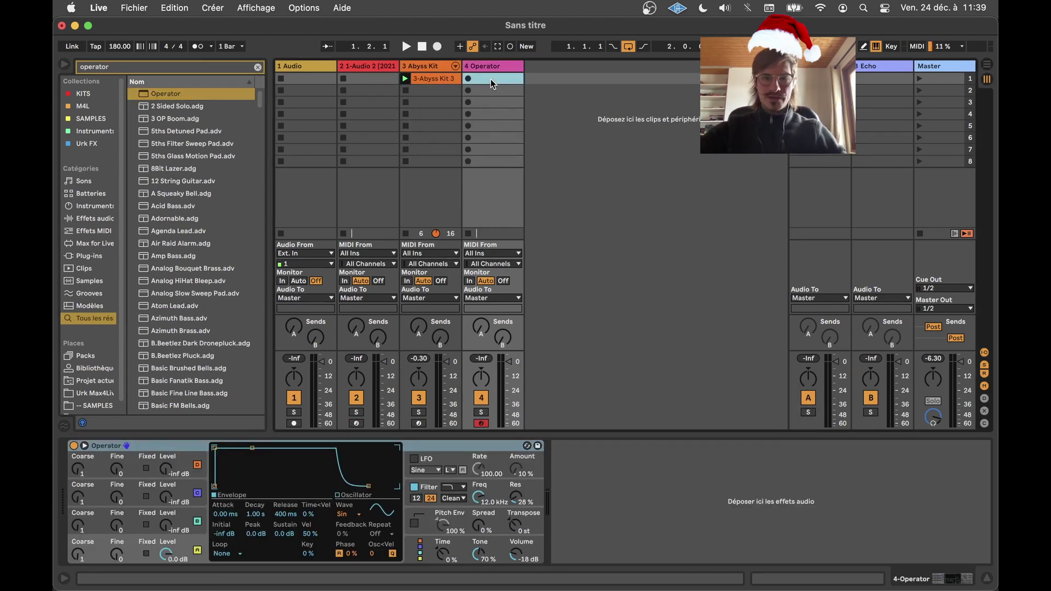
key("super+shift+m")
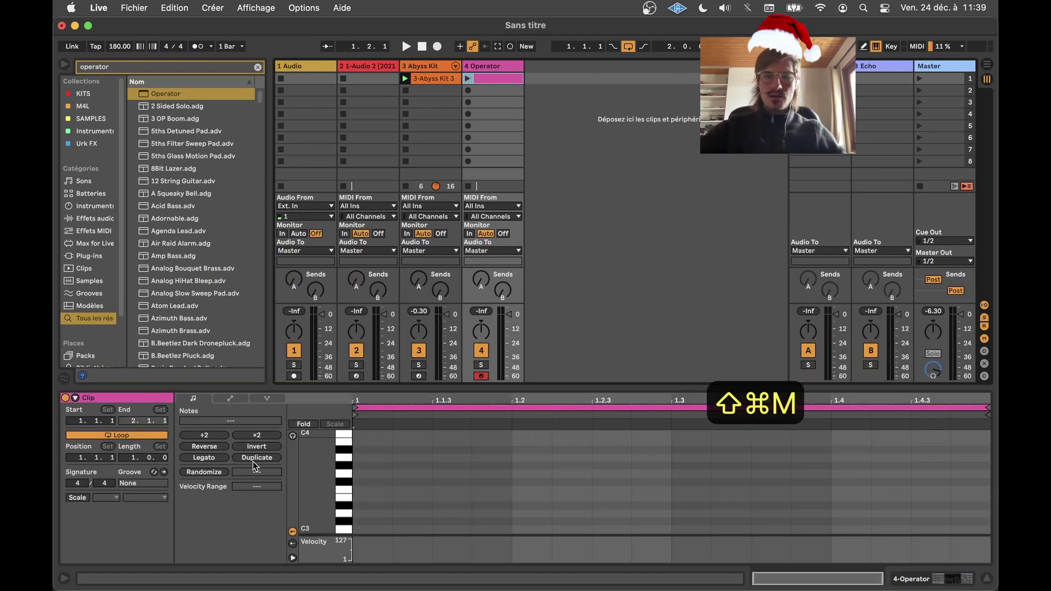
double_click(359, 488)
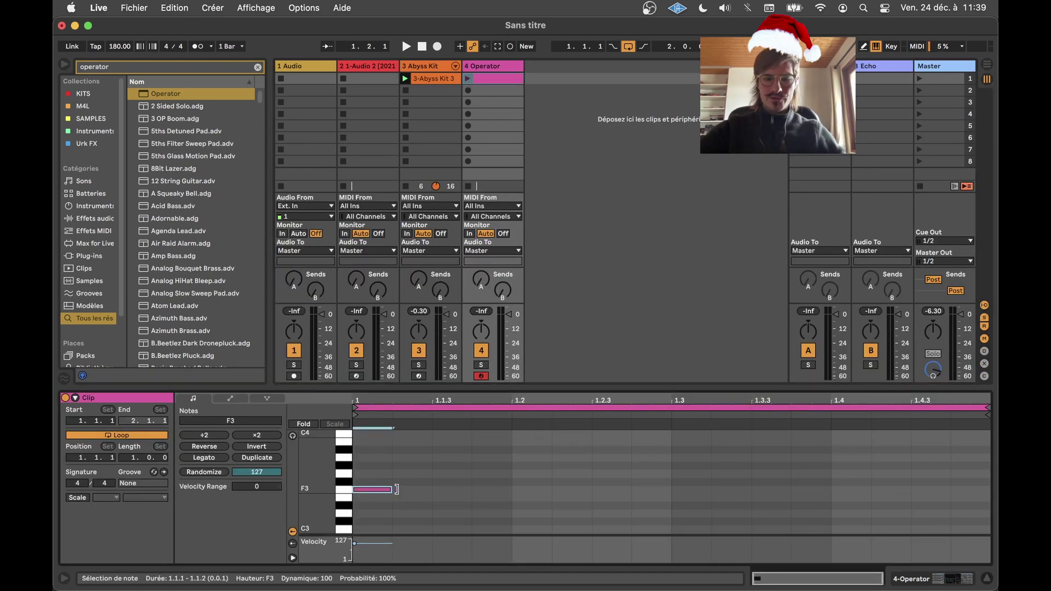
Extend the F3 note across the whole one-bar clip and transpose it down by octaves while the Operator clip plays
left_click_drag(397, 489, 990, 489)
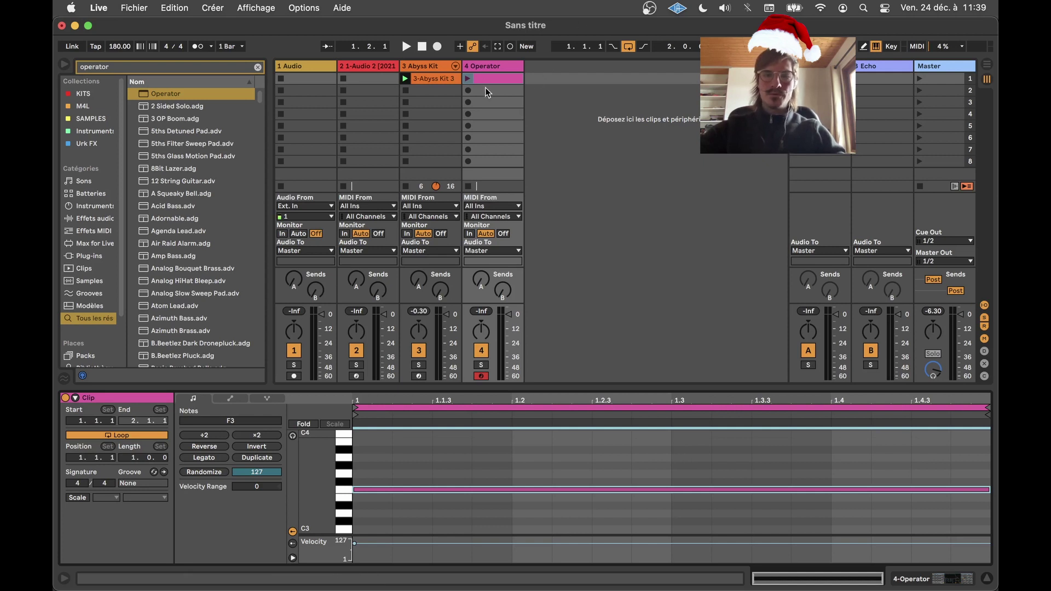
left_click(468, 79)
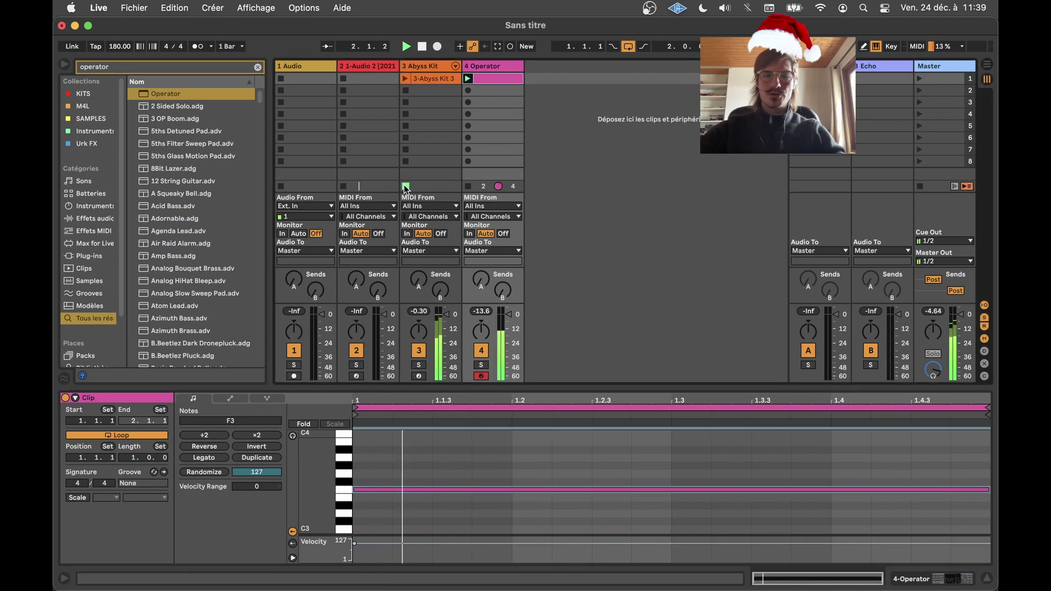
key("super+a")
key("shift+Down")
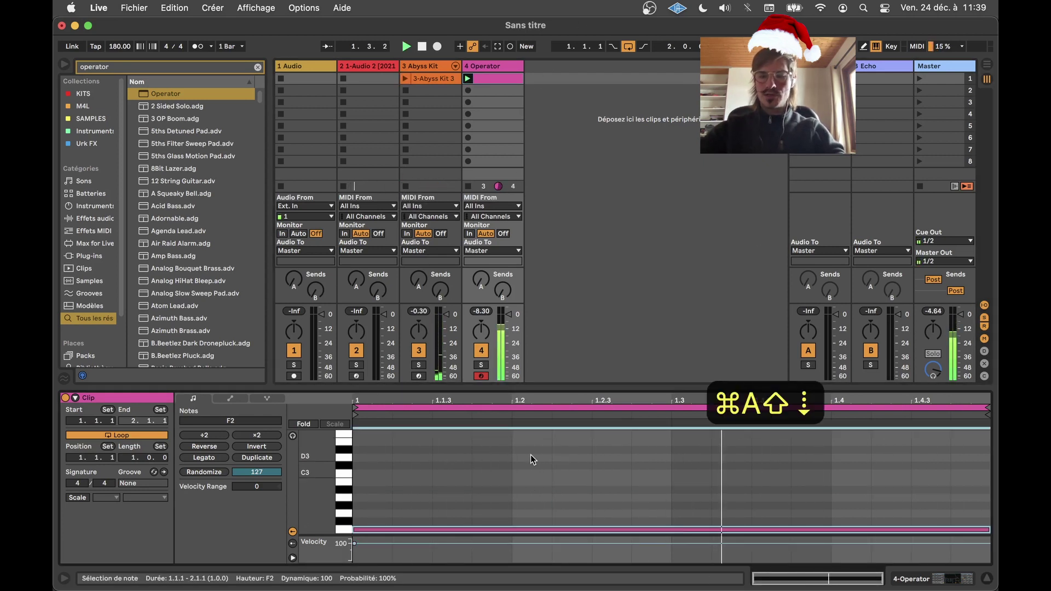
key("shift+Down")
key("shift+Tab")
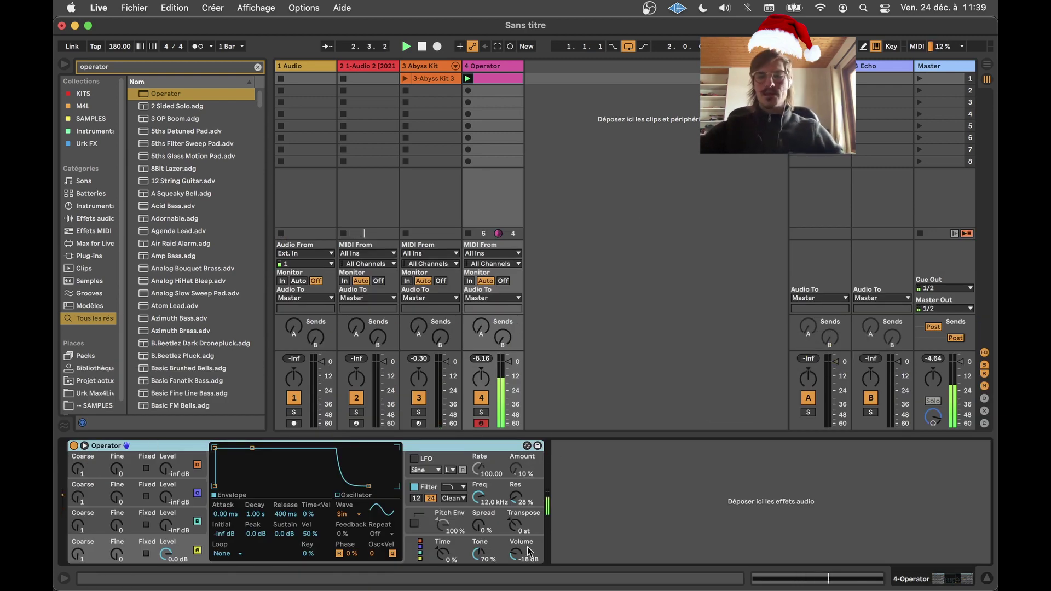
Add the Pedal effect after Operator and set it to Distort mode with 27% gain
key("super+f")
type("pedal")
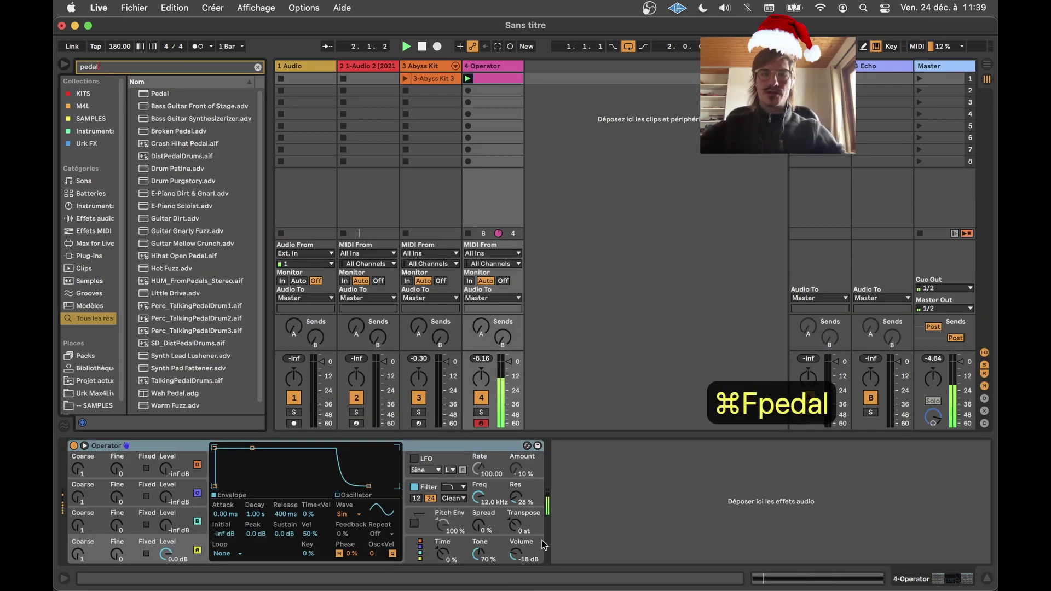
double_click(154, 94)
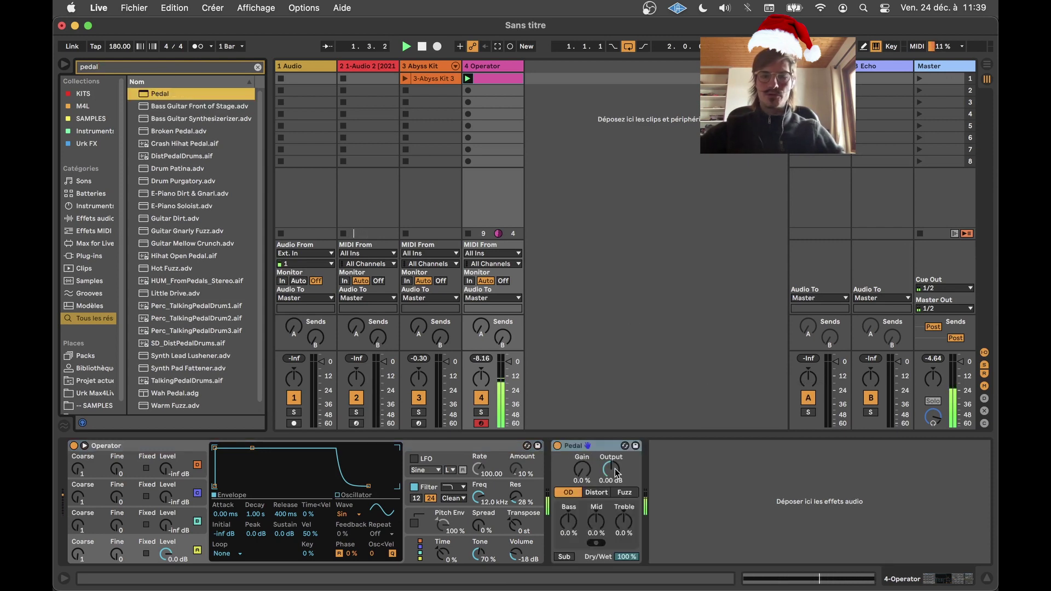
left_click(594, 492)
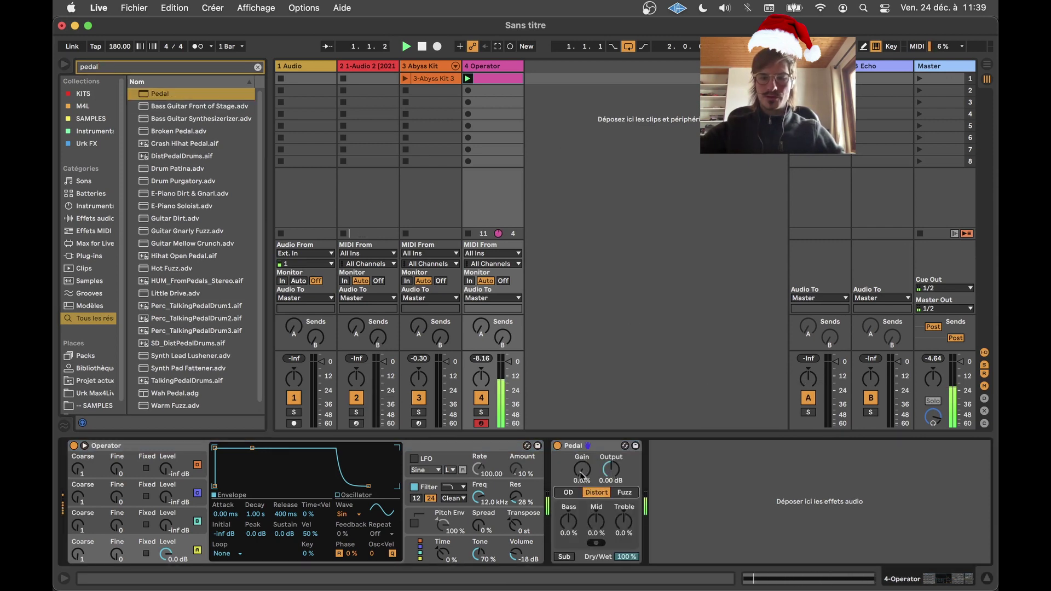
left_click_drag(582, 476, 582, 460)
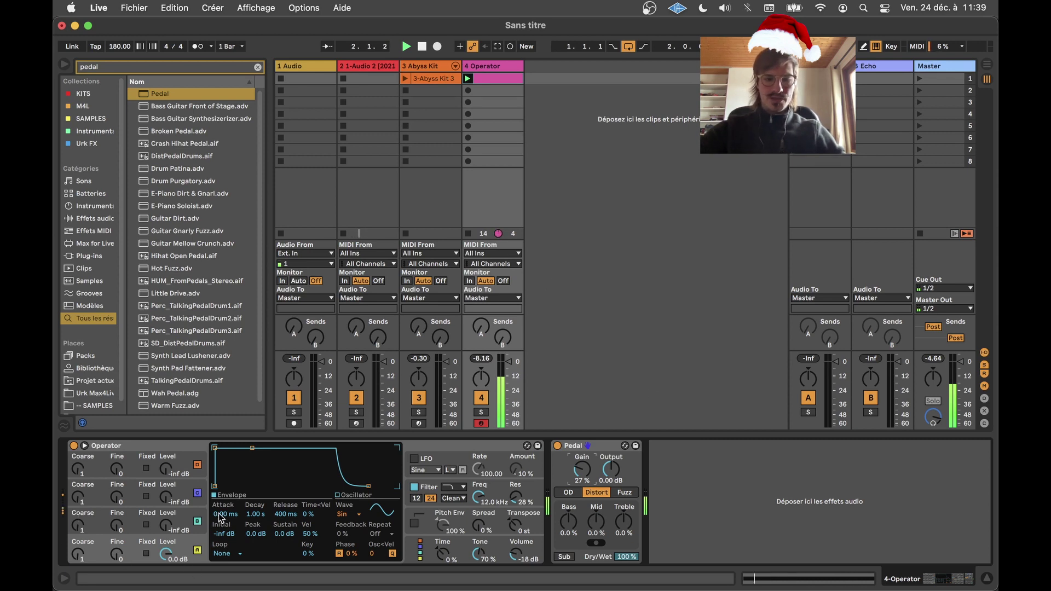
In Operator, set oscillator A's attack to 79.3 ms and oscillator B to Coarse 4 with a level of -20 dB
left_click_drag(220, 515, 219, 493)
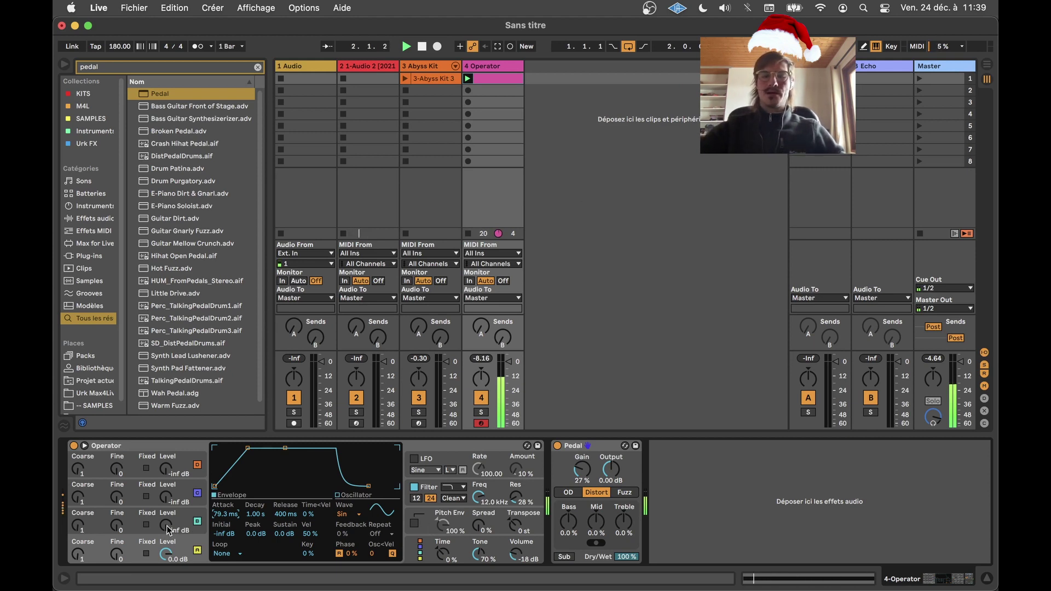
left_click_drag(168, 531, 169, 522)
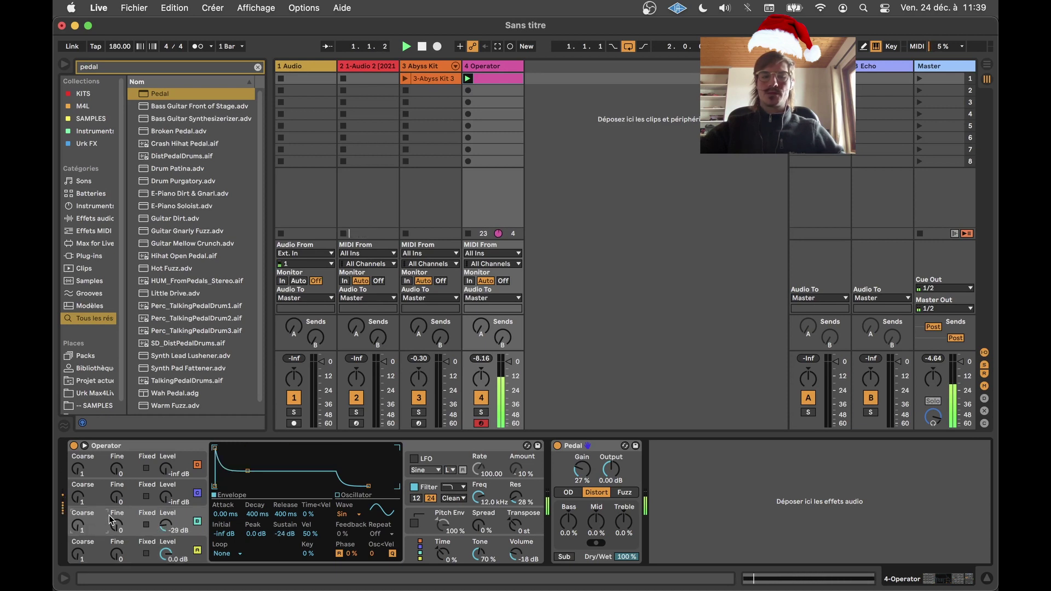
scroll(67, 527, "up", 3)
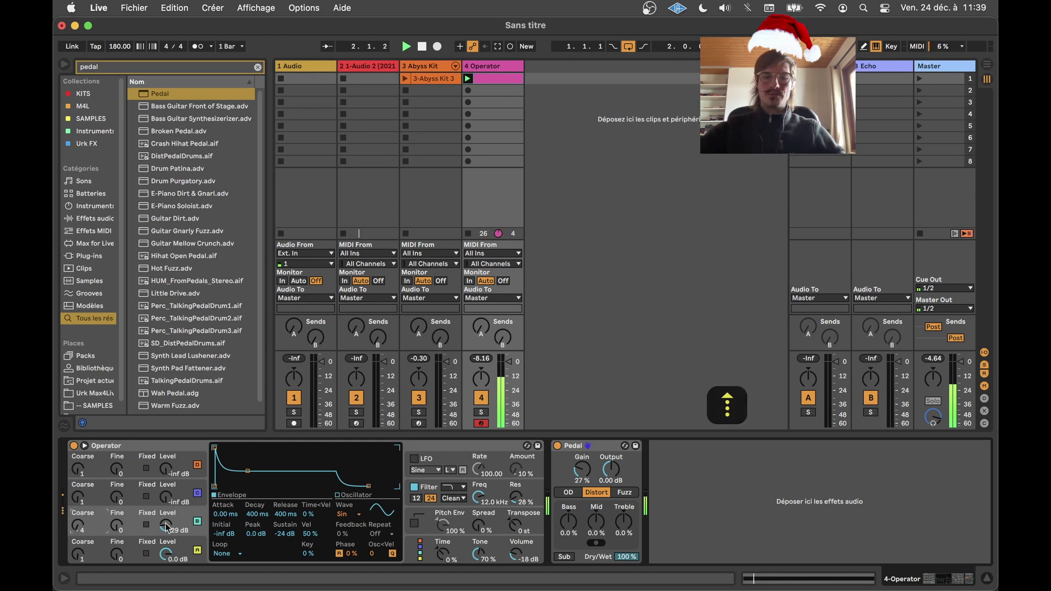
left_click_drag(167, 527, 167, 520)
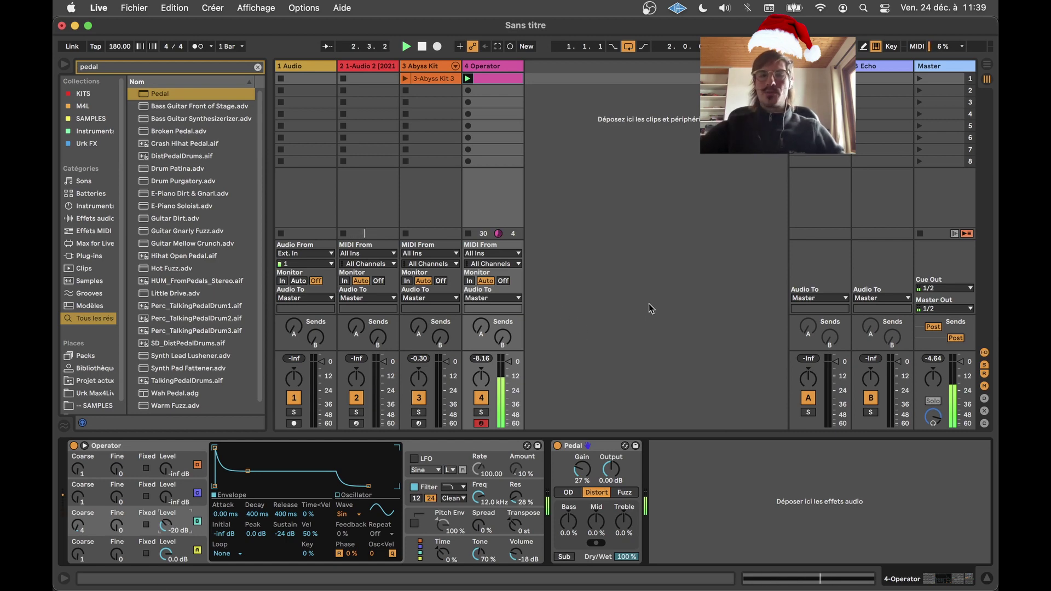
Map the third slot in the LFO's mapping list to the level of Operator's oscillator B
left_click(378, 78)
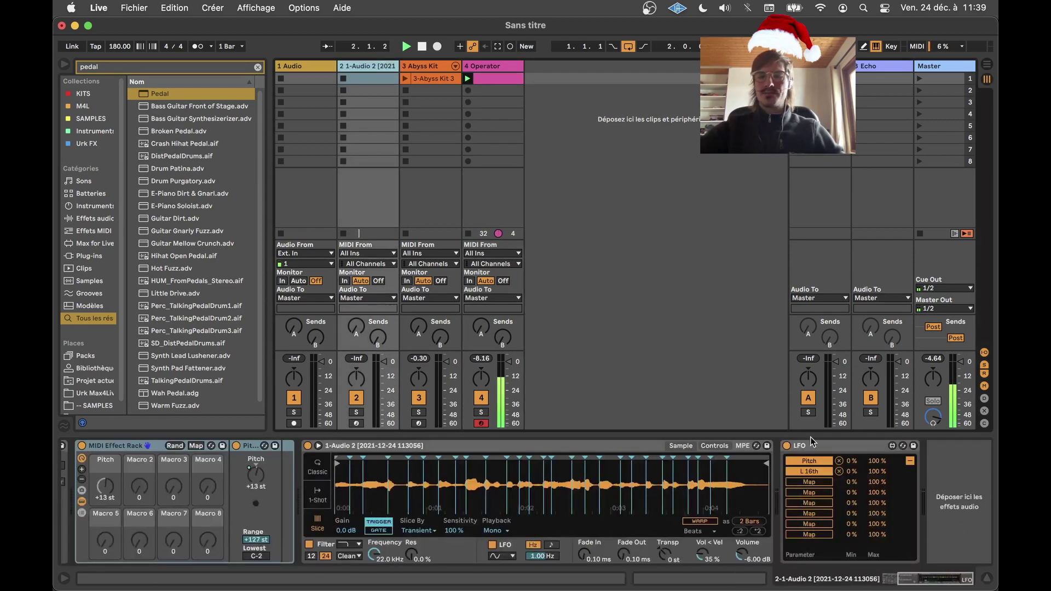
left_click(486, 66)
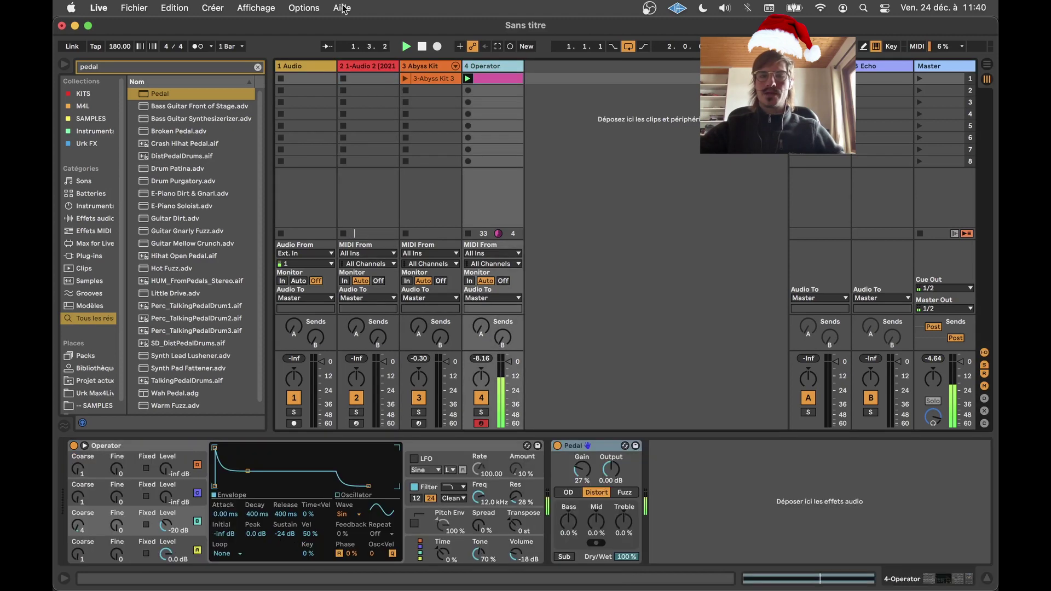
left_click_drag(164, 532, 165, 526)
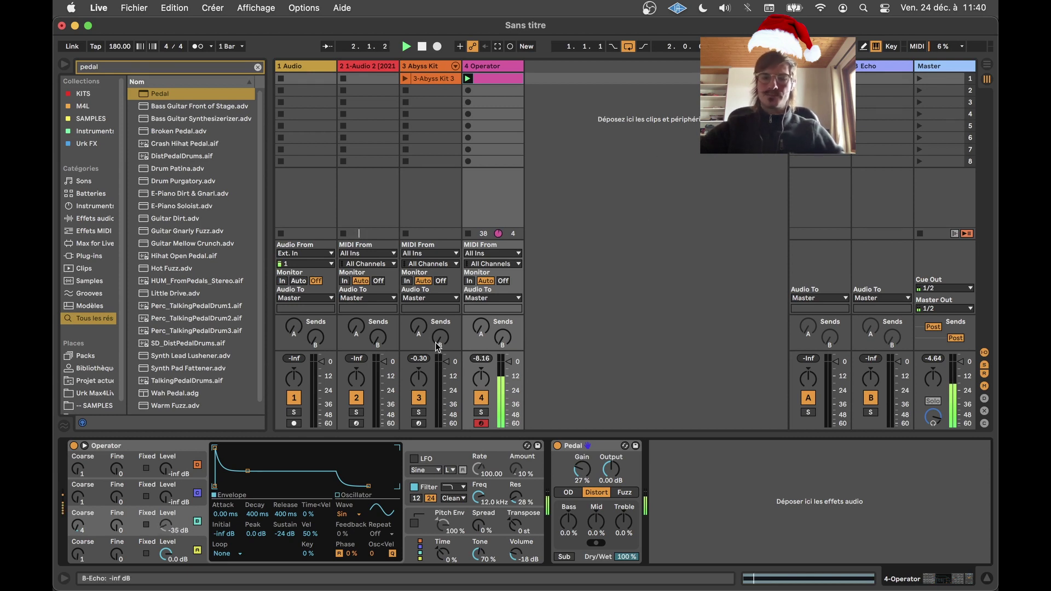
Raise the Operator track's send A and launch the first scene to play the drum and Operator clips together
left_click_drag(481, 327, 481, 312)
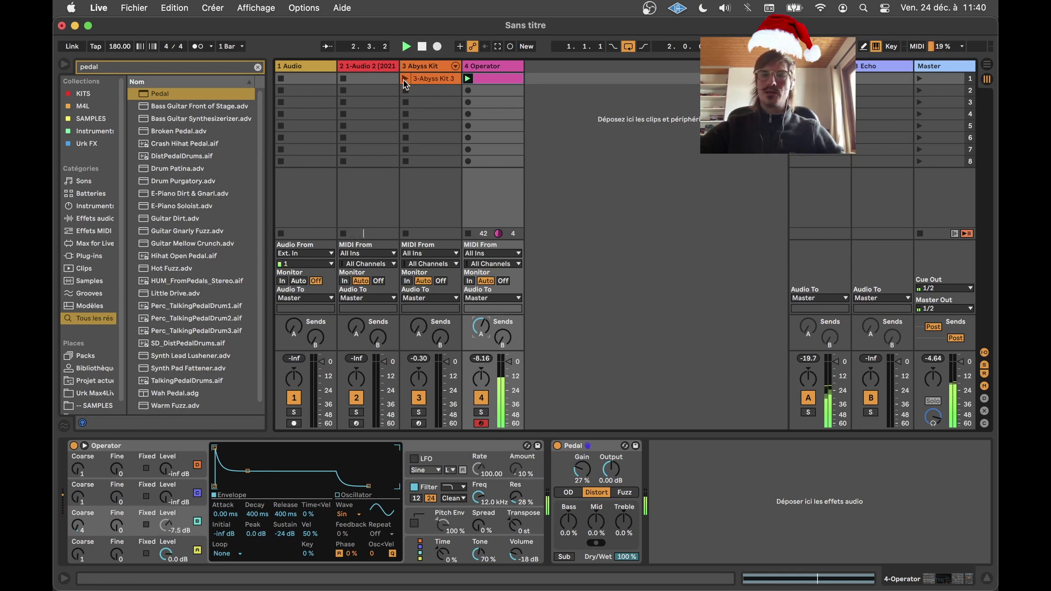
left_click(920, 81)
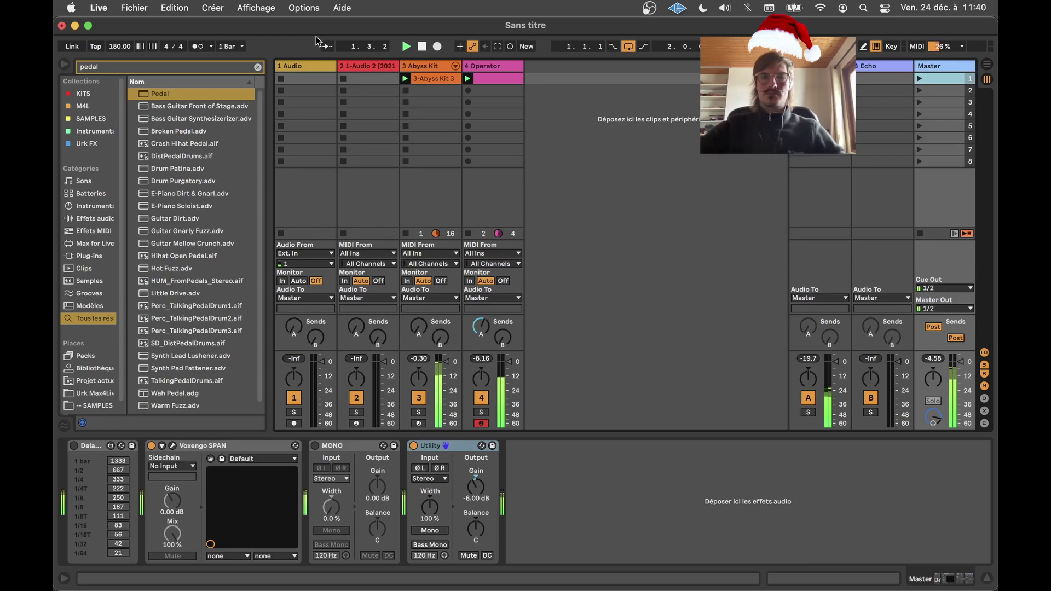
Create a MIDI clip in the first slot of the sliced voice track and play it with the first scene
left_click(346, 67)
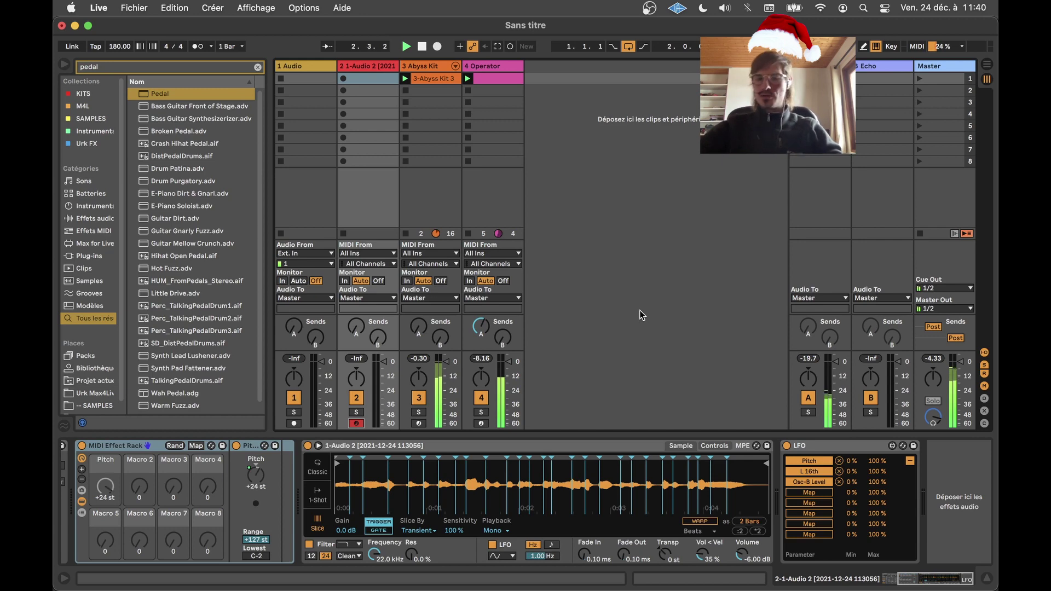
key("shift+super+m")
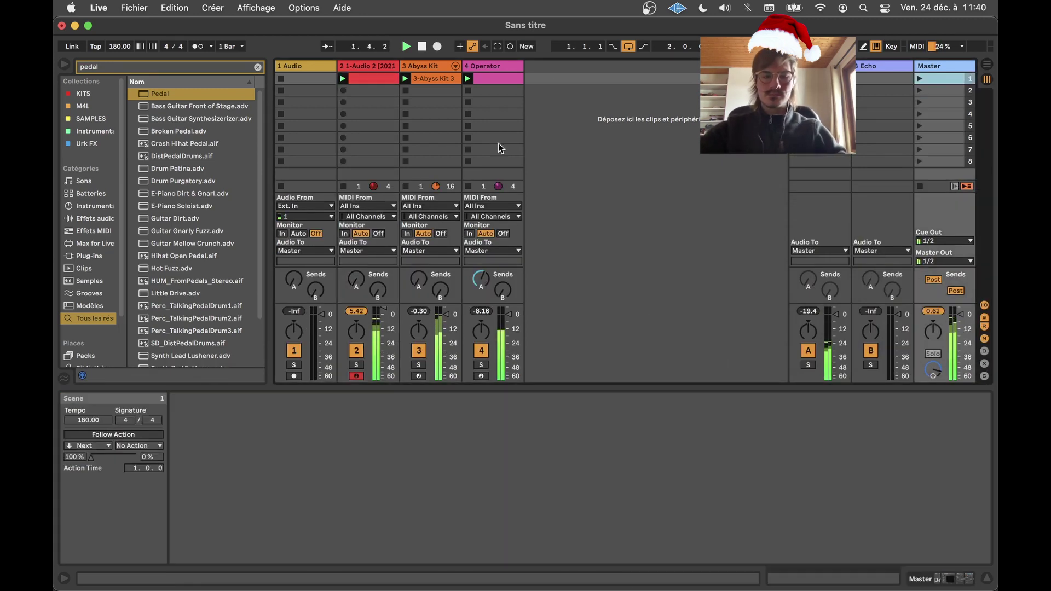
key("shift+Tab")
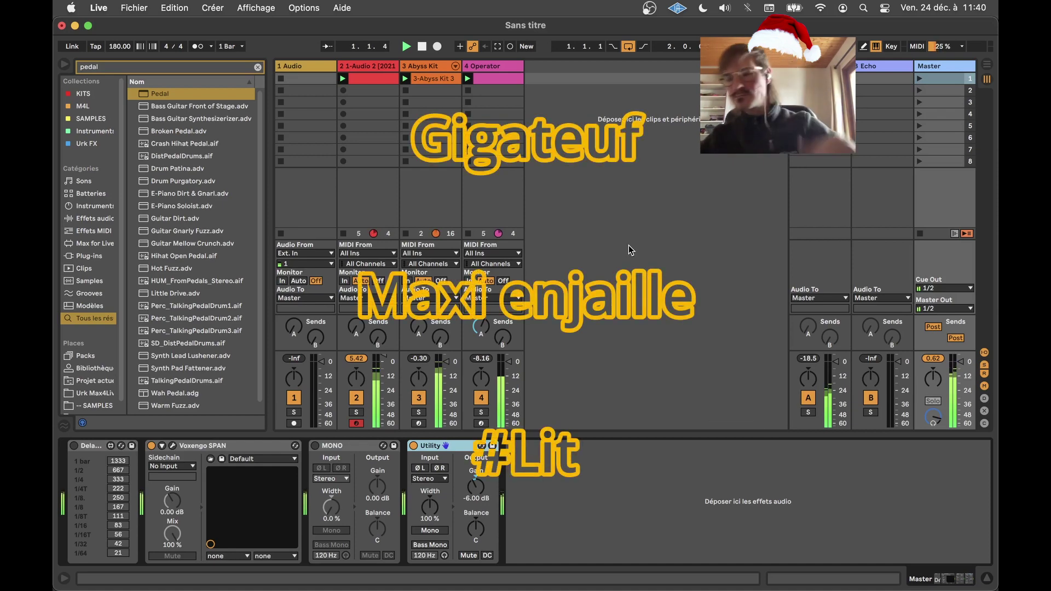
Switch the LFO off and back on during playback to compare the sound, and stop playback
left_click(373, 66)
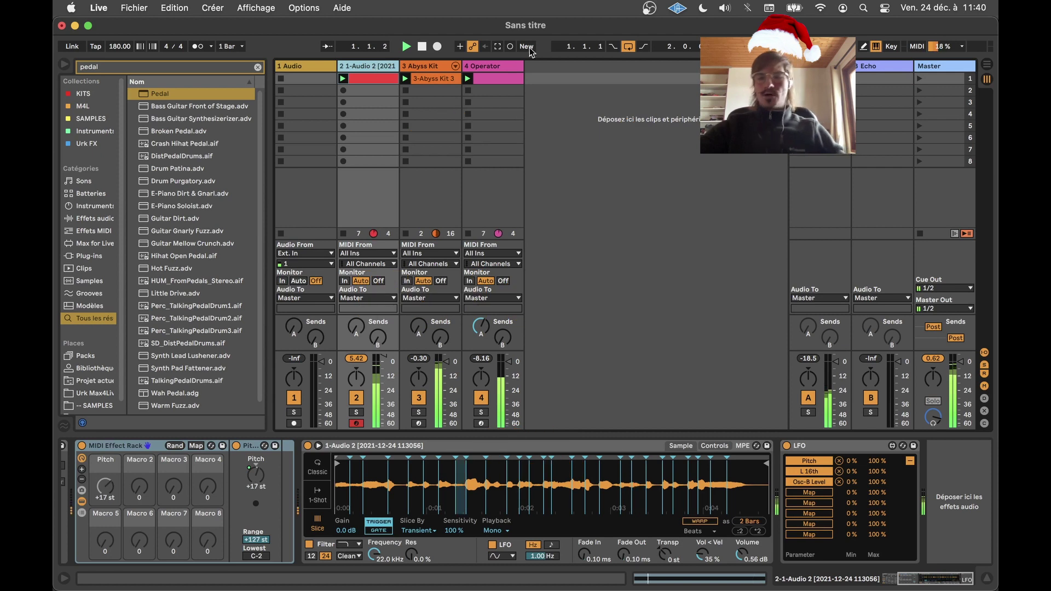
left_click(786, 446)
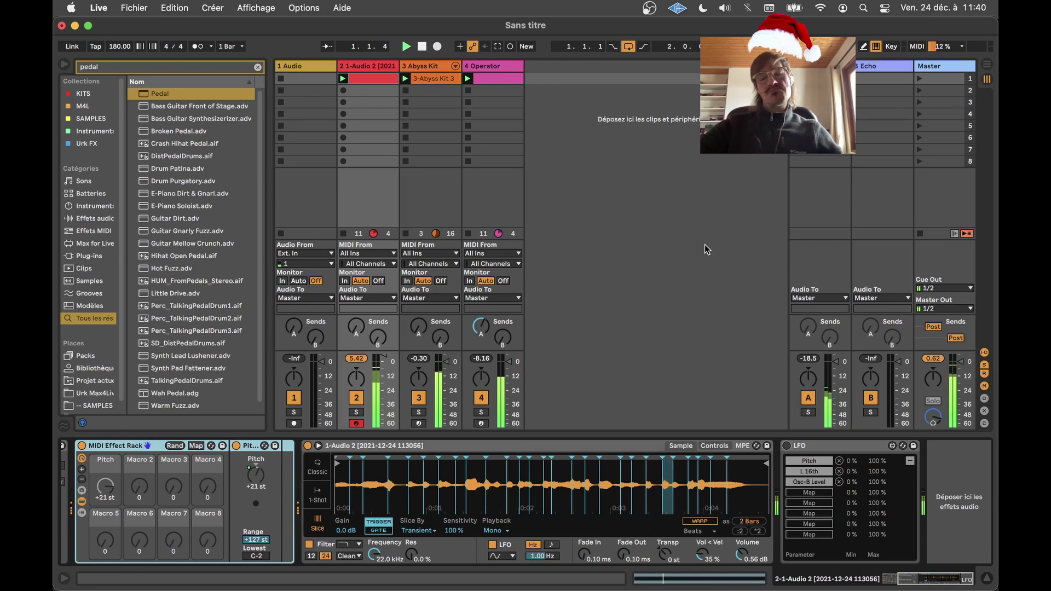
left_click(786, 446)
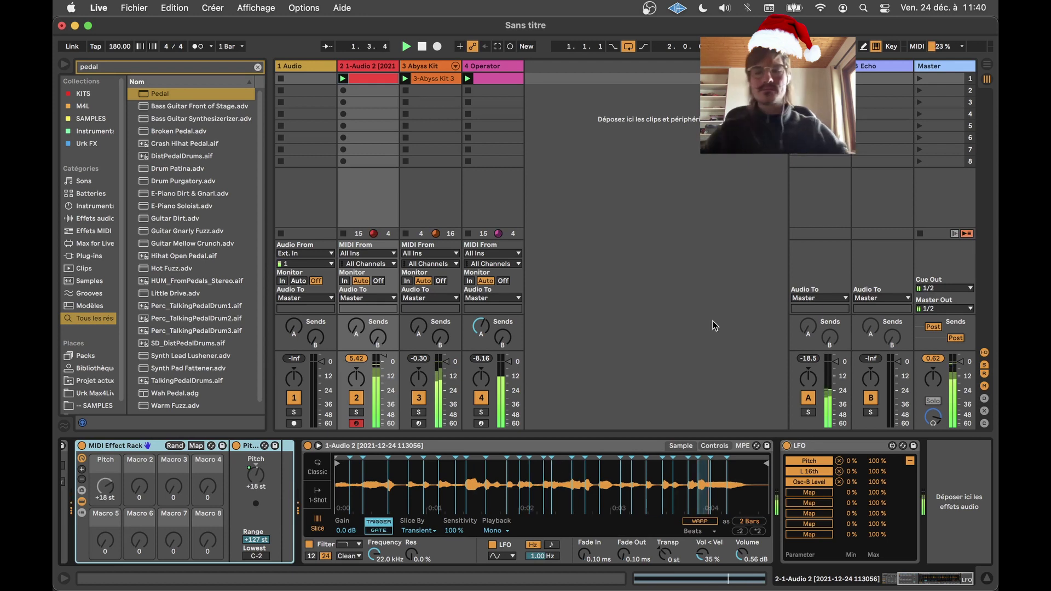
key("space")
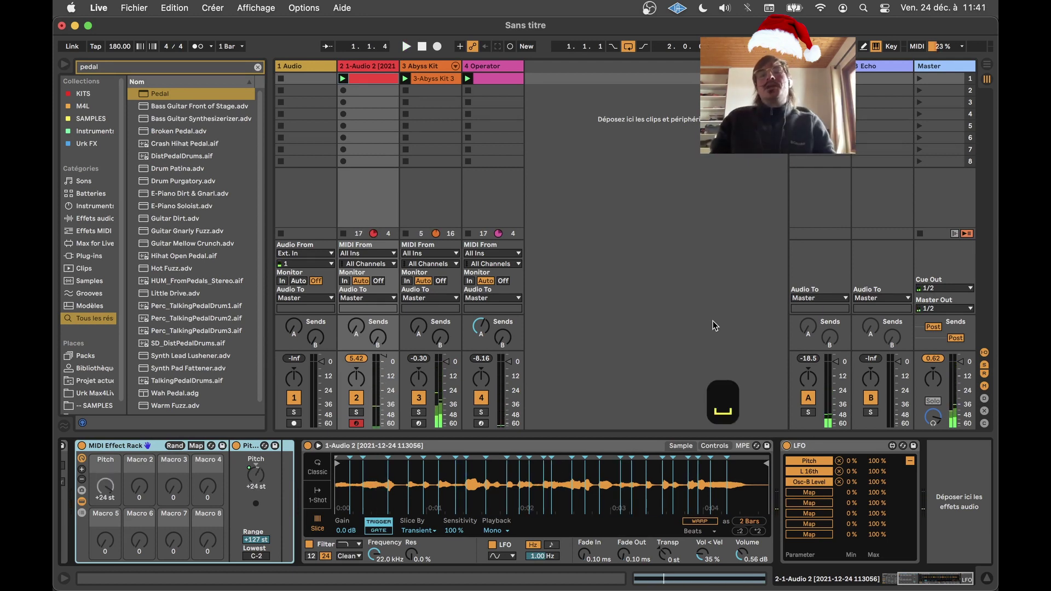
Move the LFO from the sliced voice track to the Operator track, placing it after Pedal
left_click(487, 66)
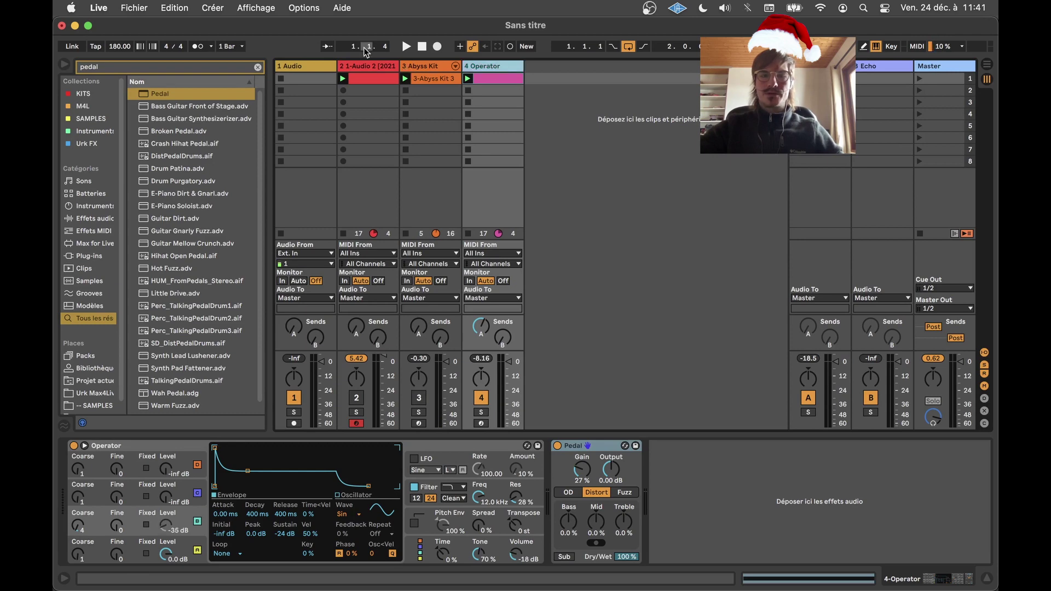
left_click(368, 65)
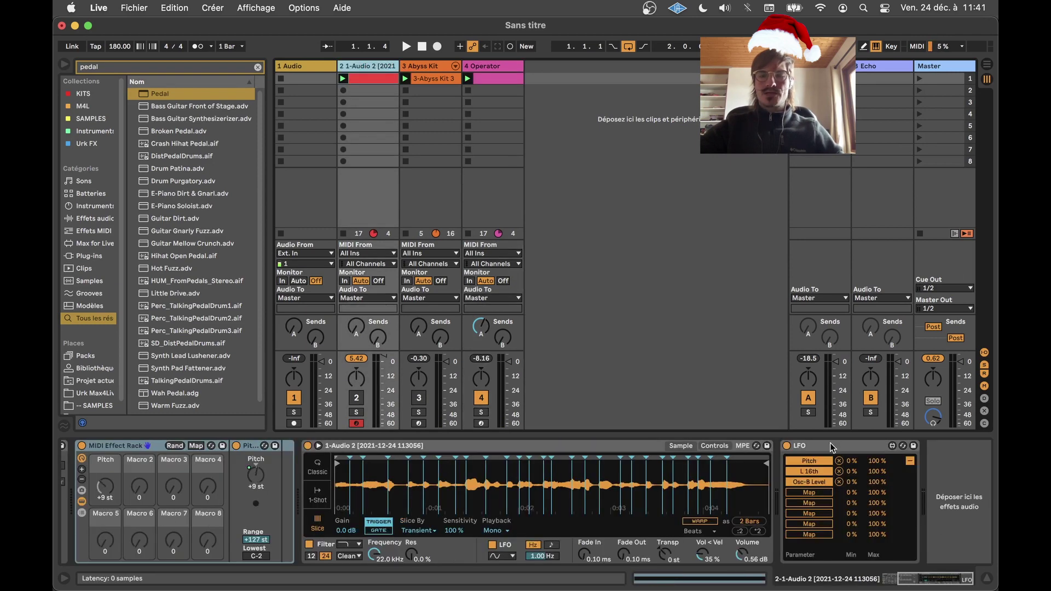
left_click(830, 442)
left_click(500, 133)
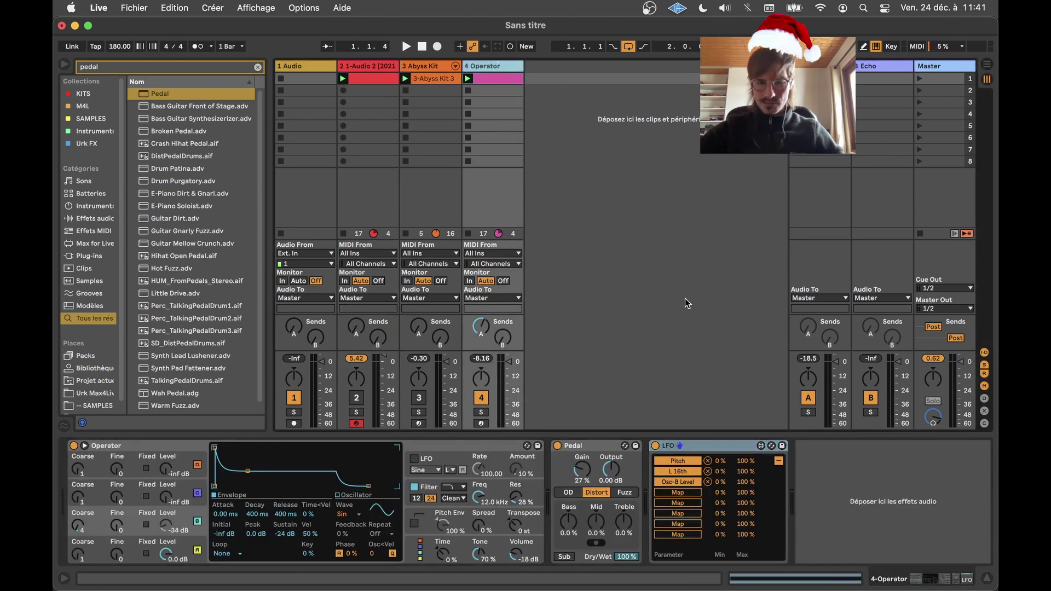
Unmute the drum track, play all clips with the relocated LFO and stop playback
left_click(417, 401)
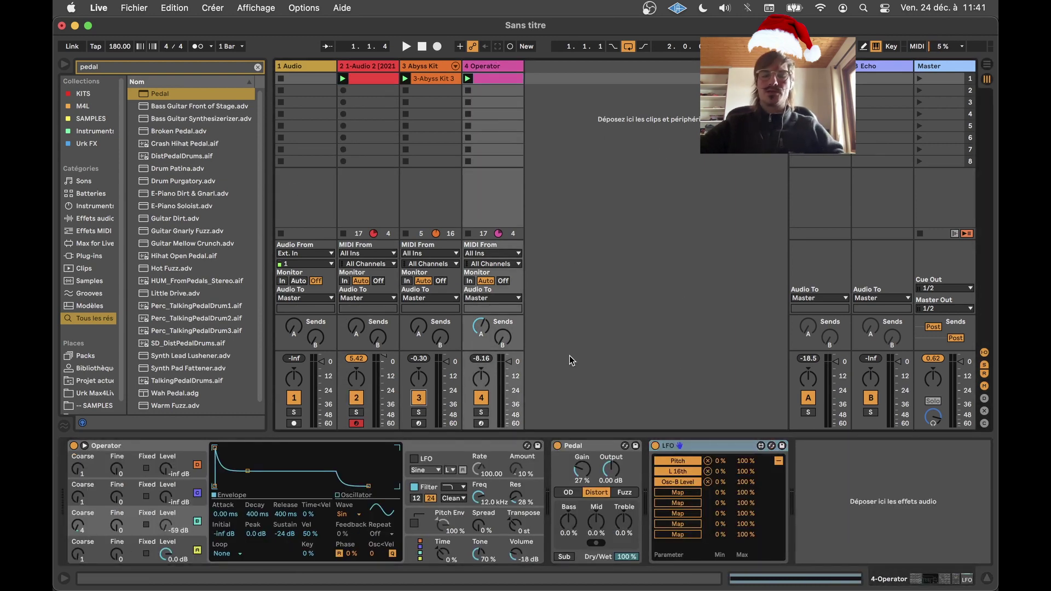
key("space")
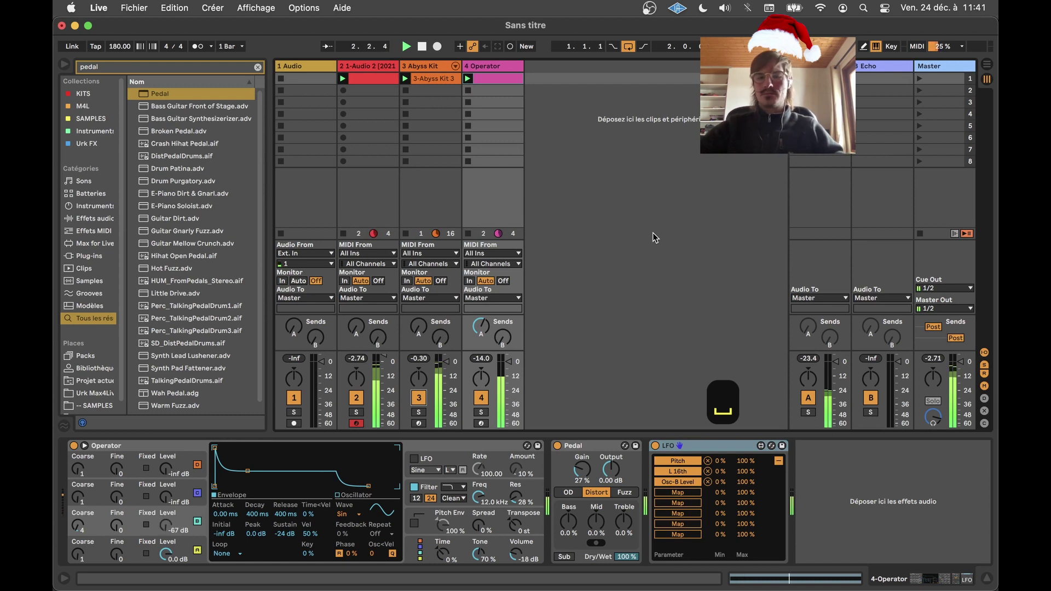
key("space")
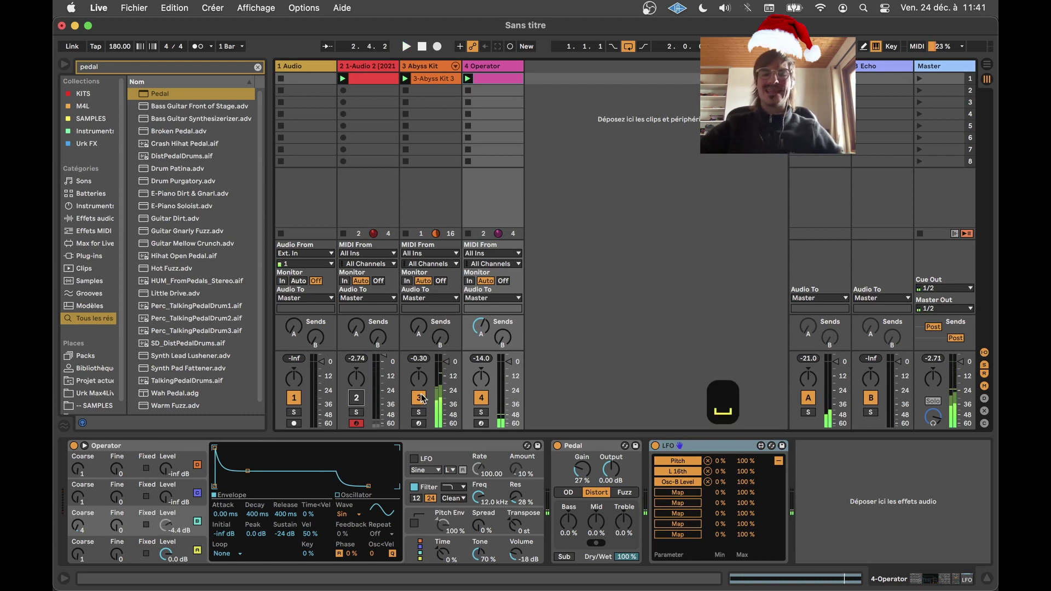
Close the LFO's mapping list, set its waveform to Down and play the Operator track to hear the modulation
left_click(779, 461)
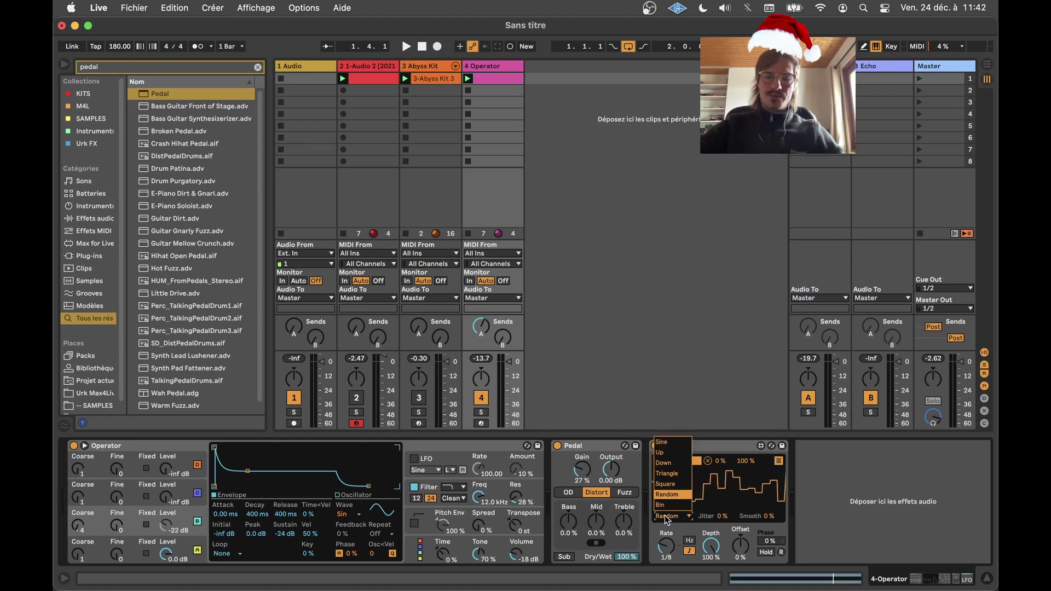
left_click(665, 514)
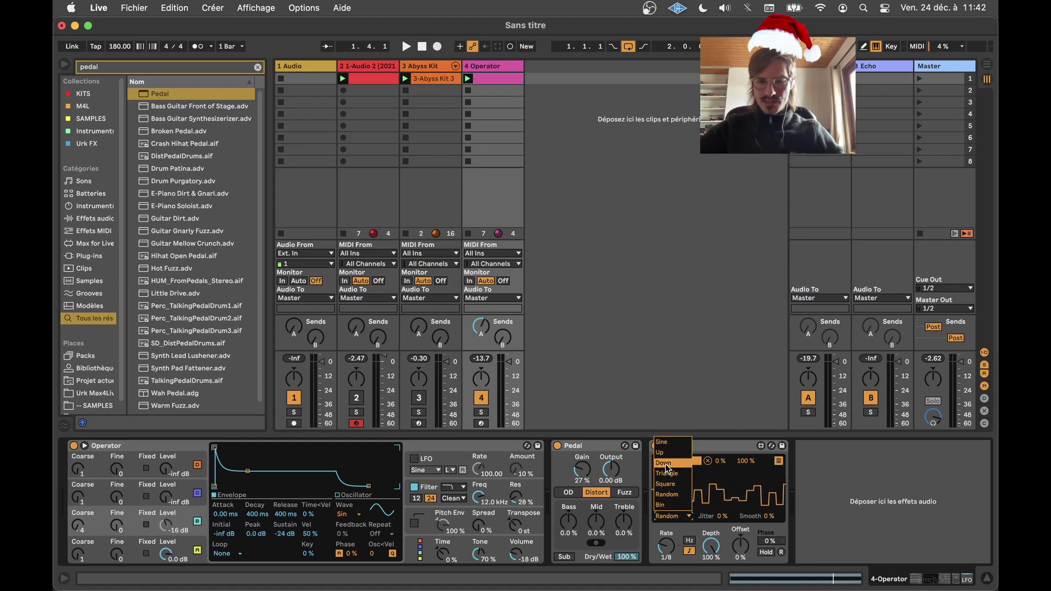
left_click(664, 463)
key("space")
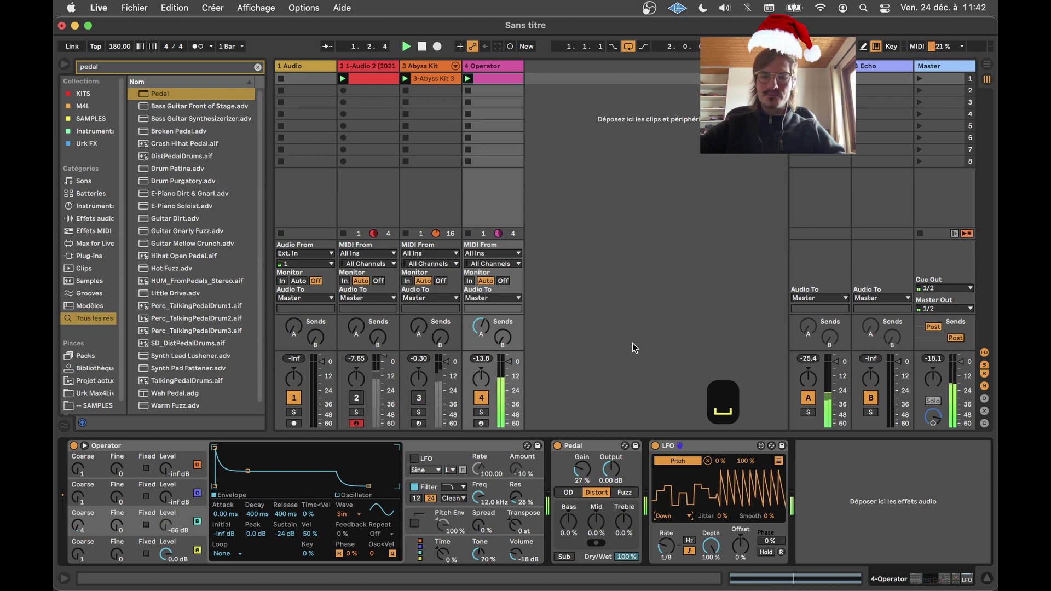
key("space")
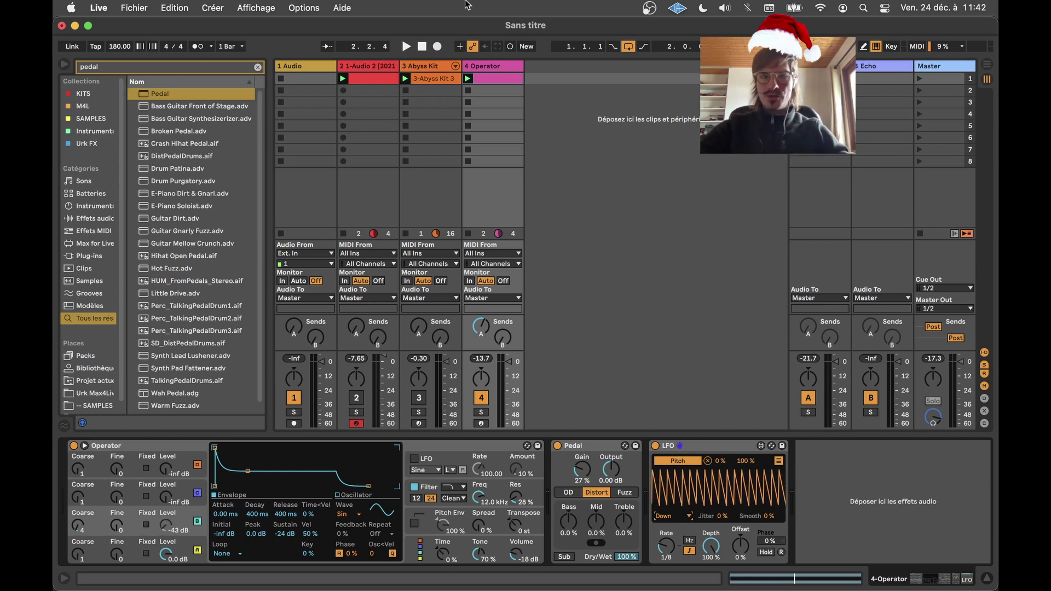
key("space")
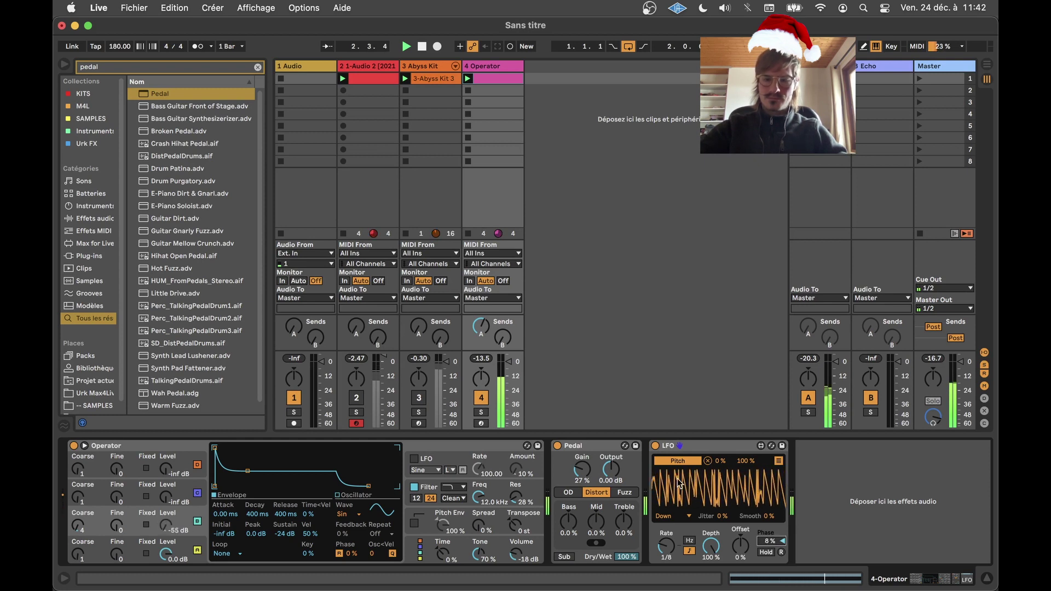
Stop playback, raise the LFO's synced rate to 1/4, restart playback and set the LFO's phase to 100%
key("space")
key("Up")
key("Up")
key("Up")
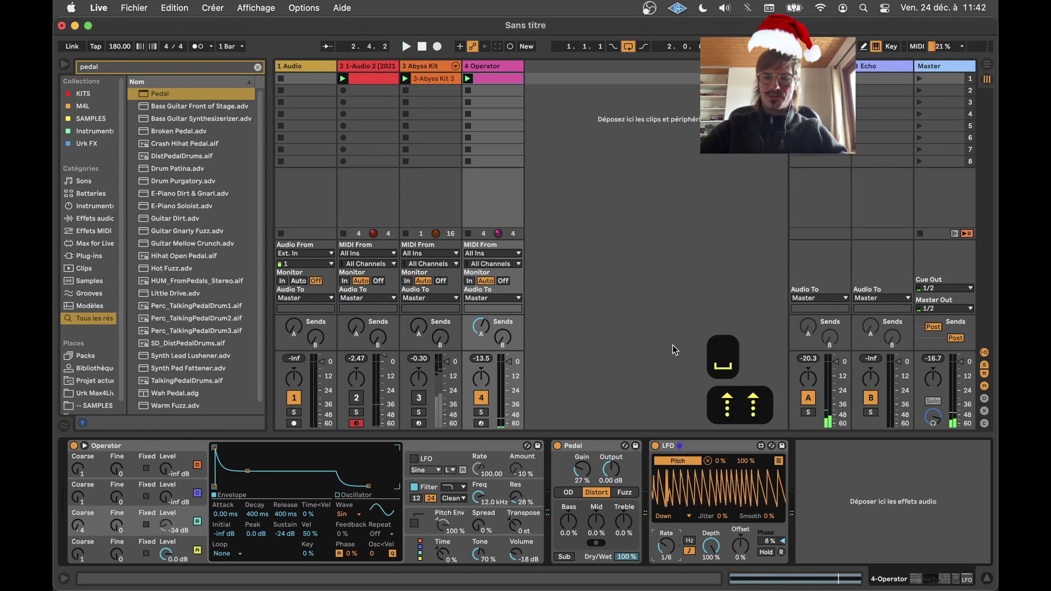
key("Up")
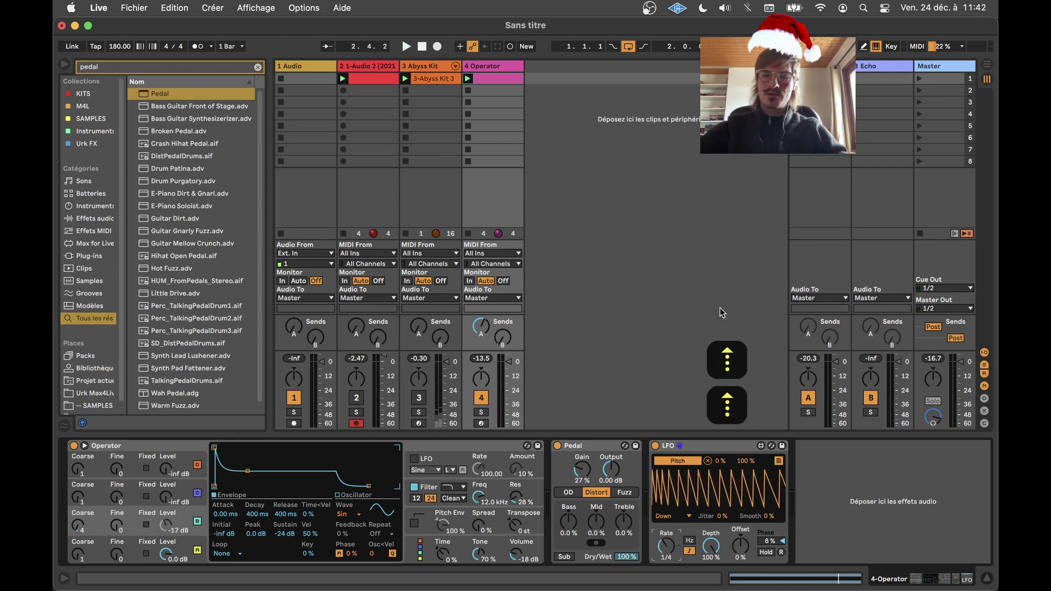
key("space")
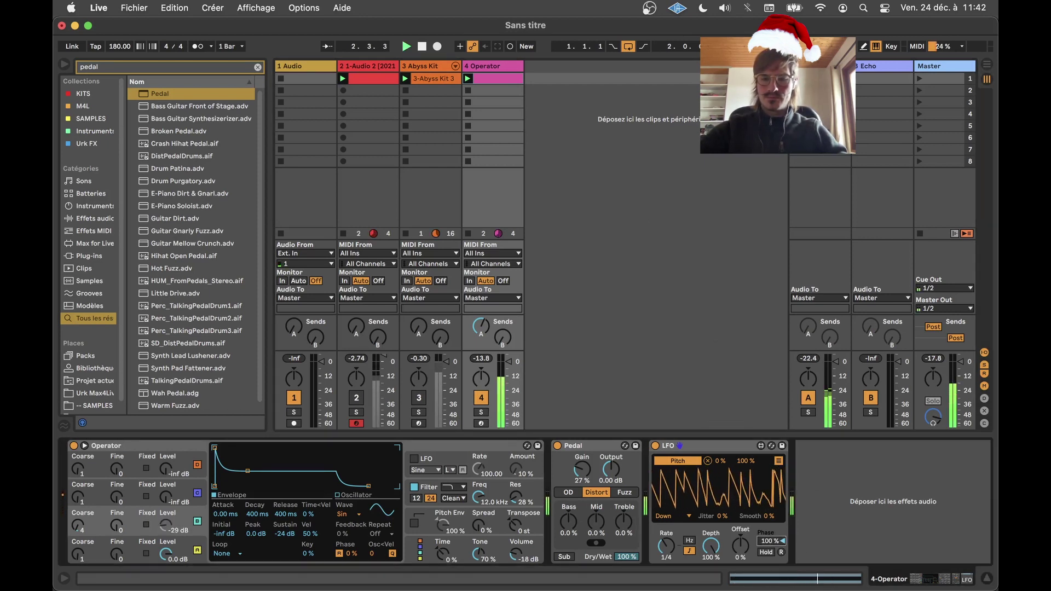
type("100")
key("Return")
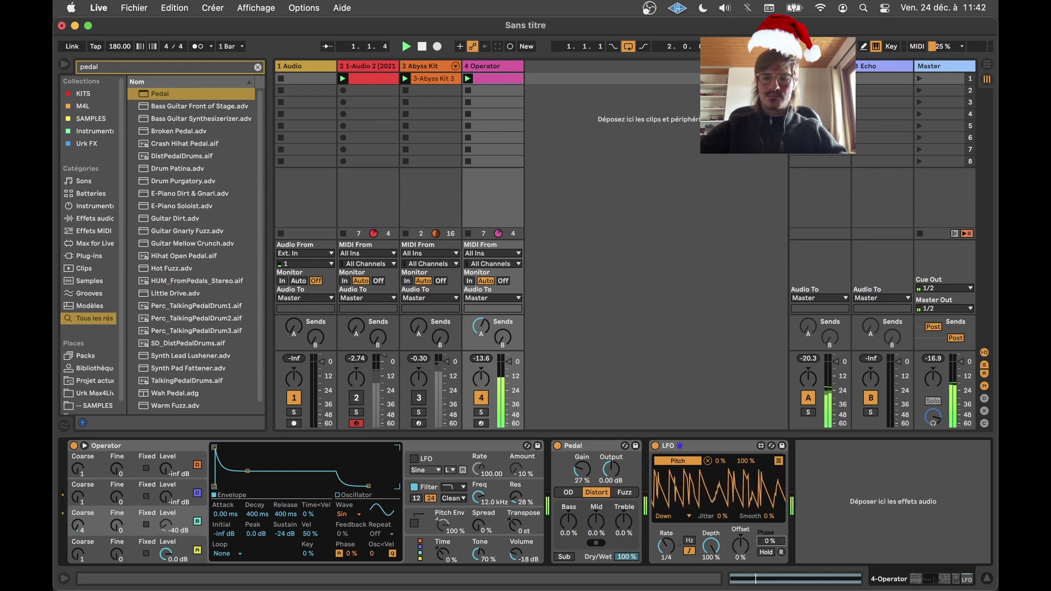
Lower the LFO's rate to 3/16, play the Operator clip to hear the modulation, and stop playback
key("space")
key("Down")
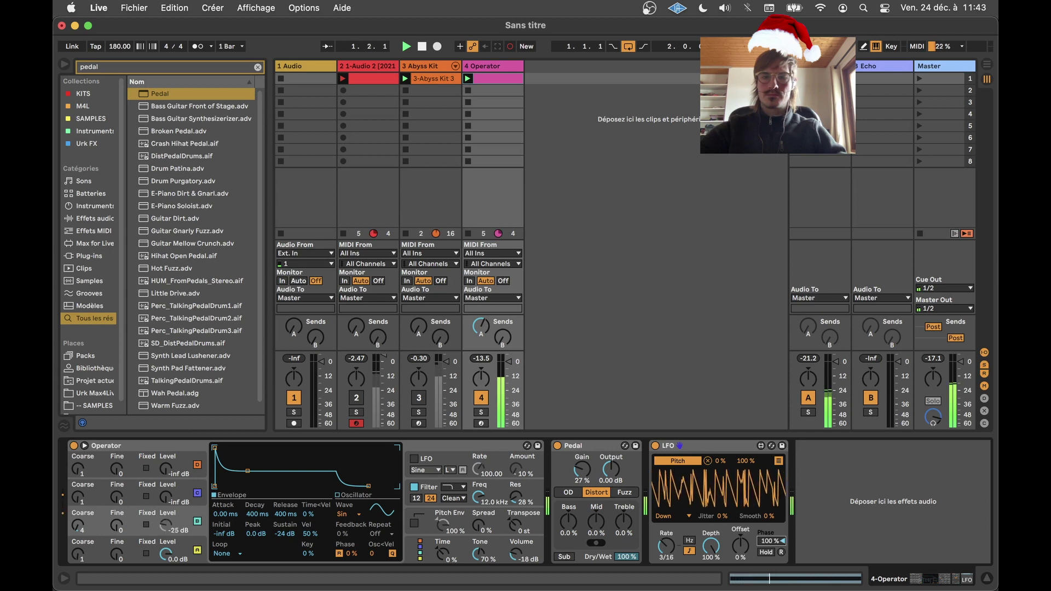
key("space")
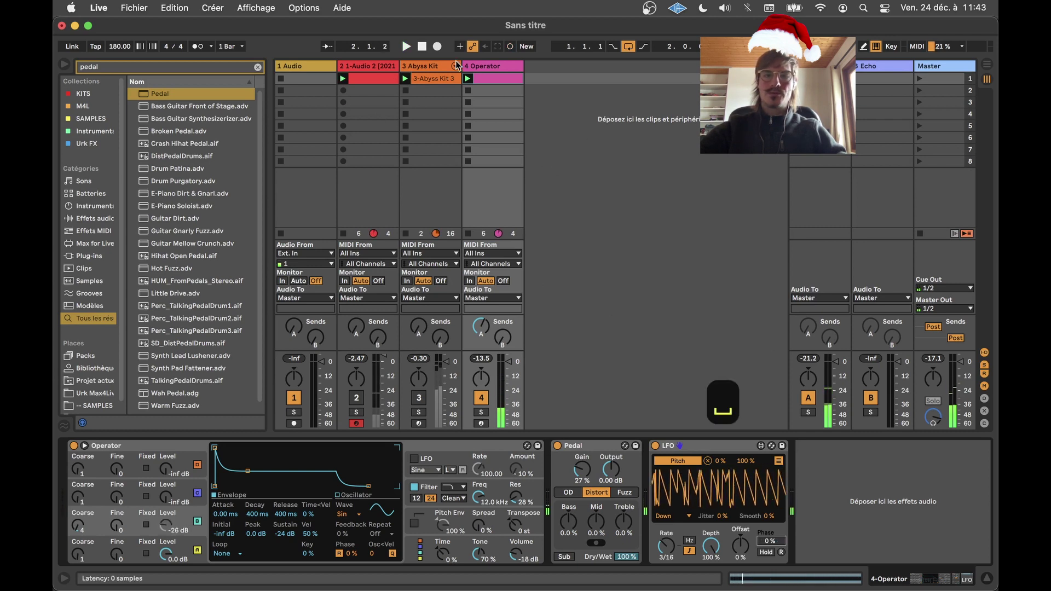
left_click(468, 79)
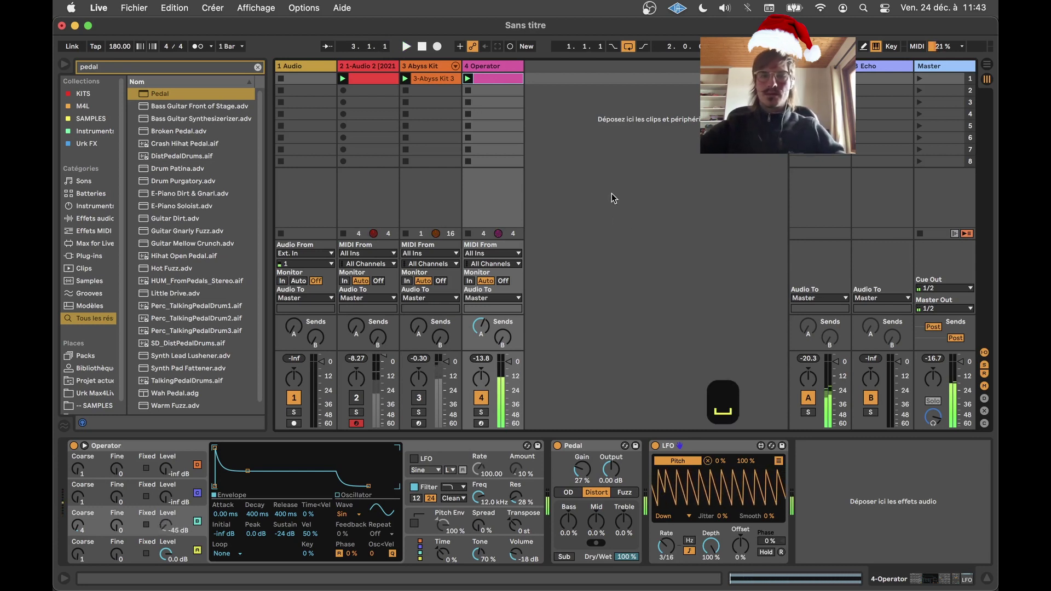
key("space")
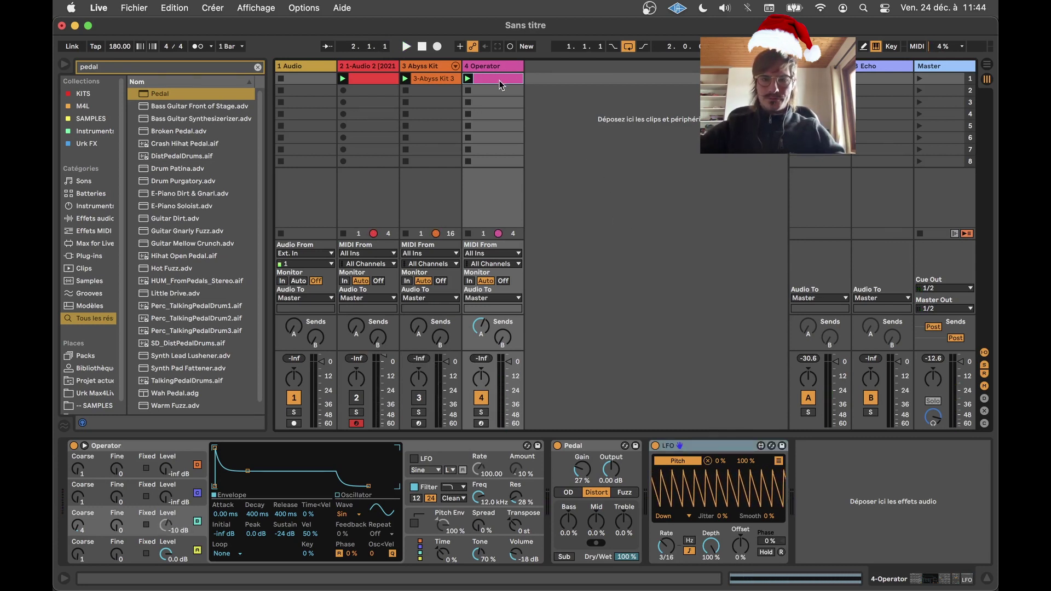
Copy the Operator clip from the session into the arrangement, at bar 1 of the Operator track
key("Tab")
left_click(430, 244)
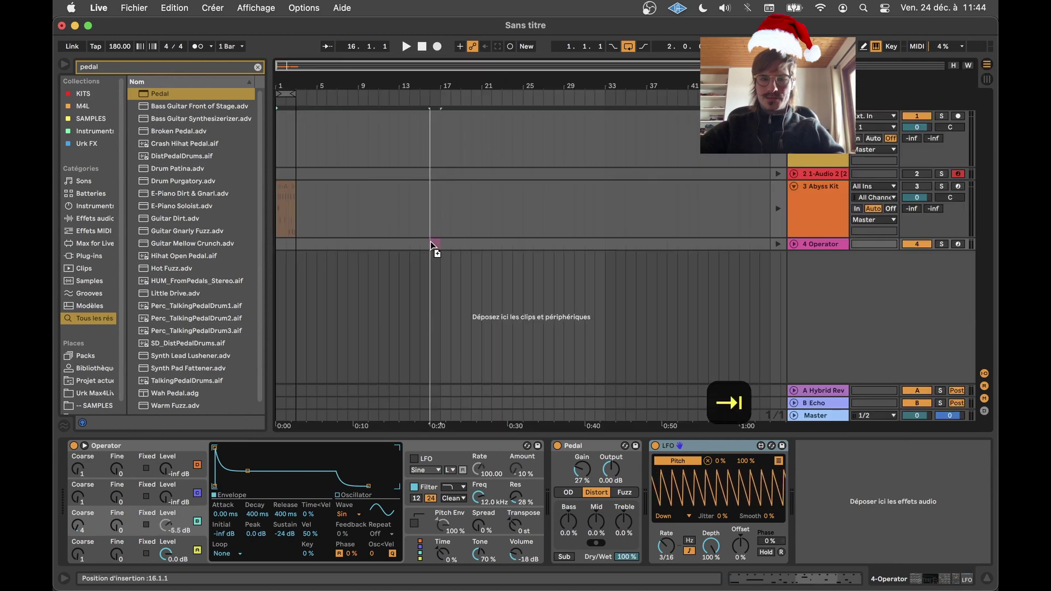
left_click(283, 245)
left_click(291, 246)
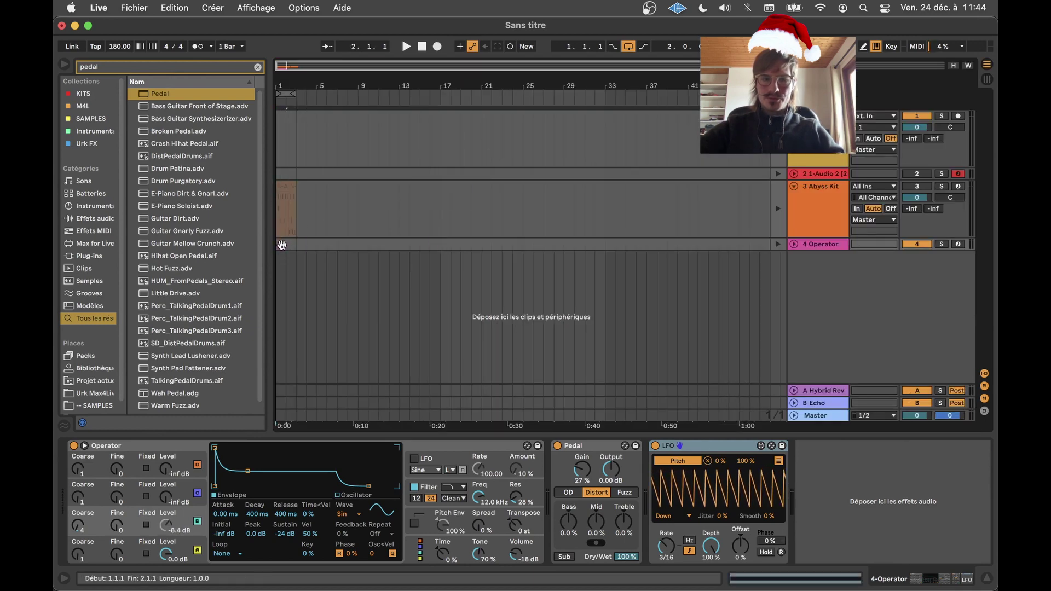
Freeze the Operator track in the arrangement
left_click(826, 243)
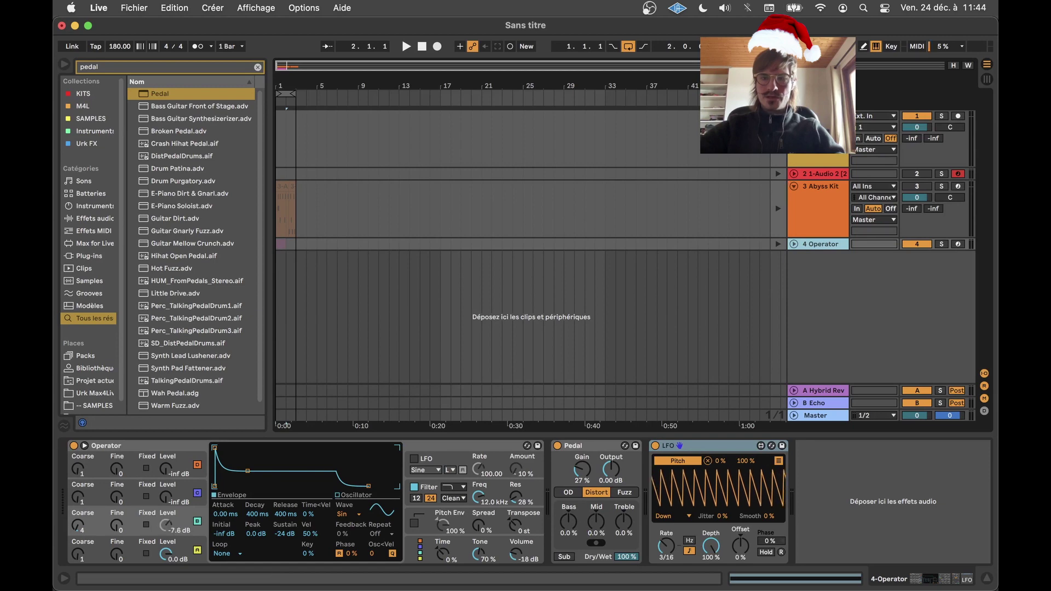
right_click(819, 239)
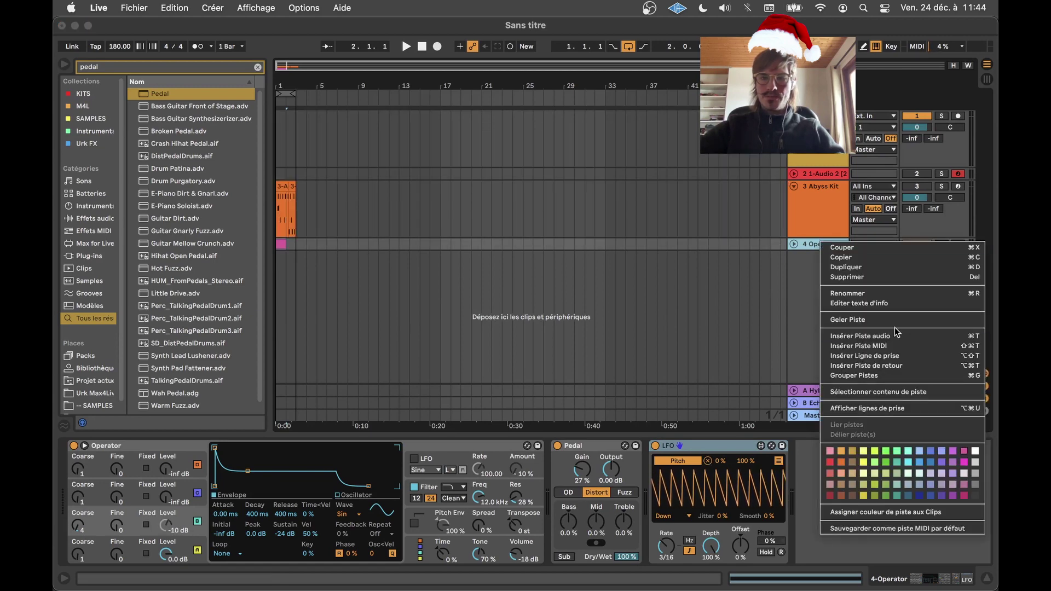
left_click(860, 326)
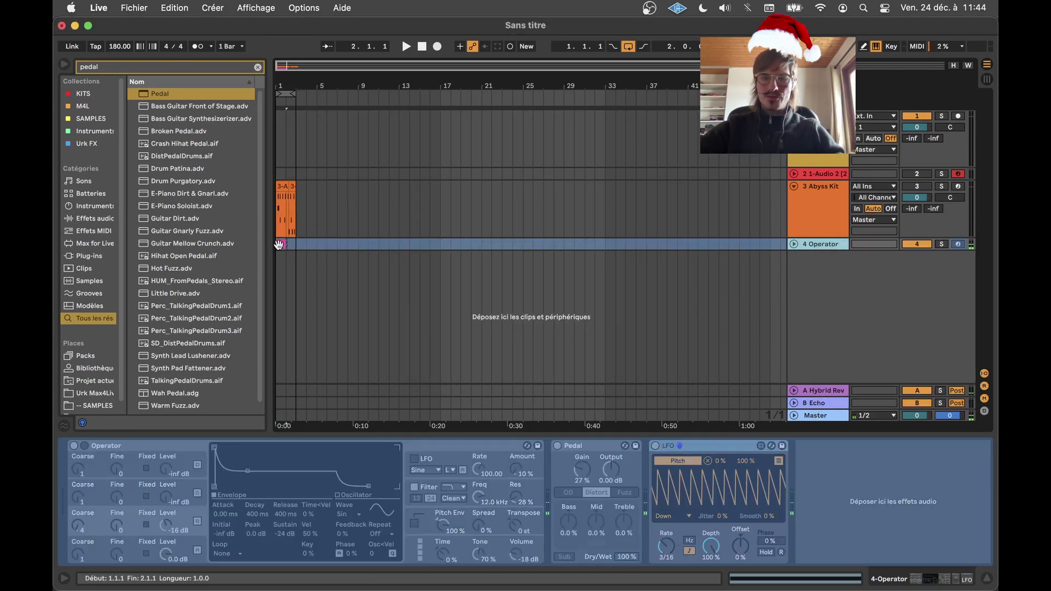
Insert an audio track, place the frozen Operator clip on it as audio at bar 1, and unfreeze the Operator track
key("super+t")
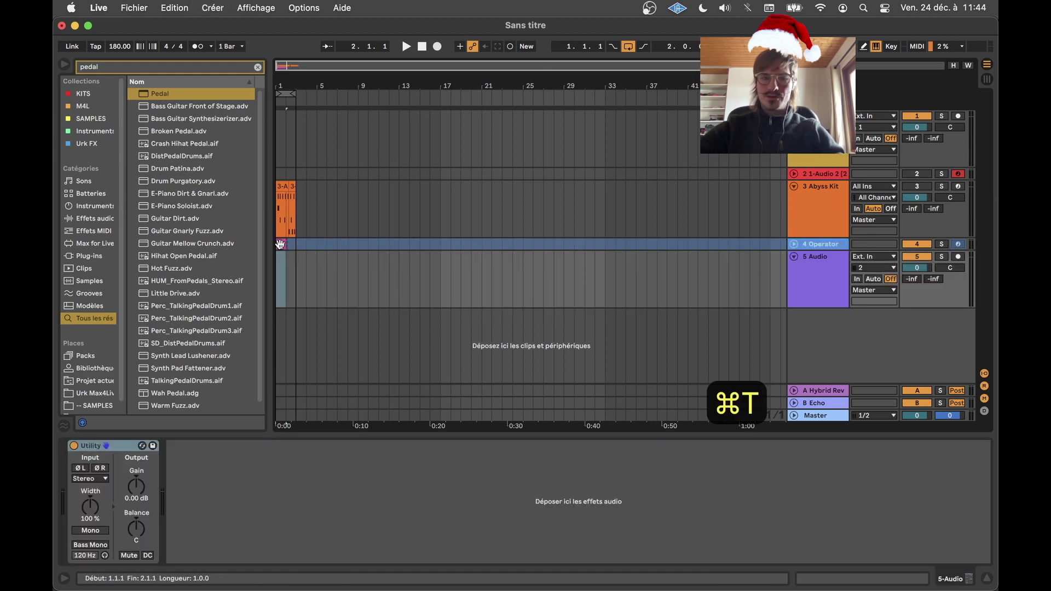
left_click_drag(280, 244, 278, 282)
right_click(826, 244)
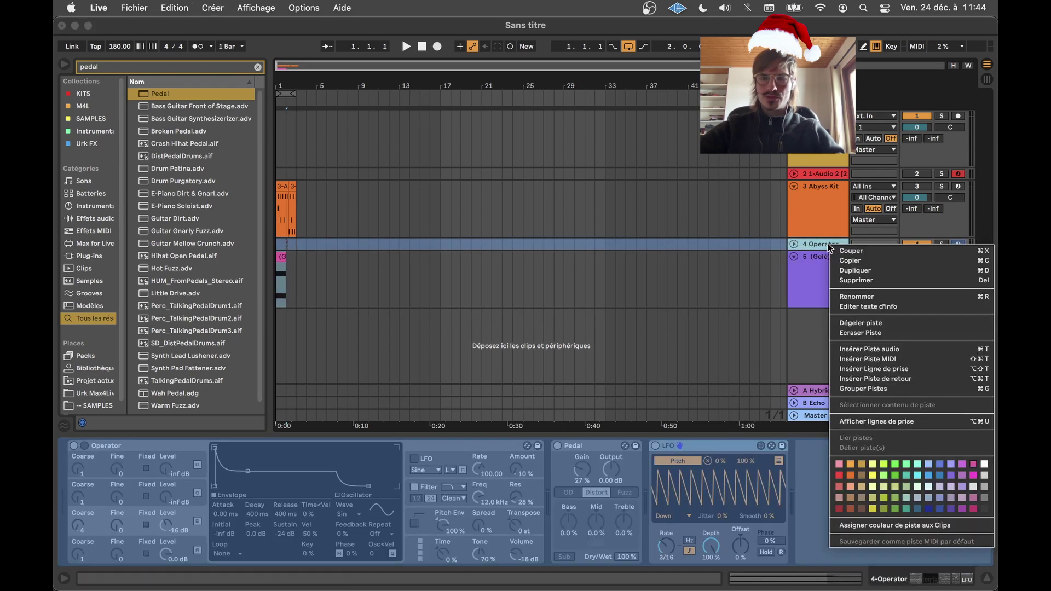
left_click(868, 322)
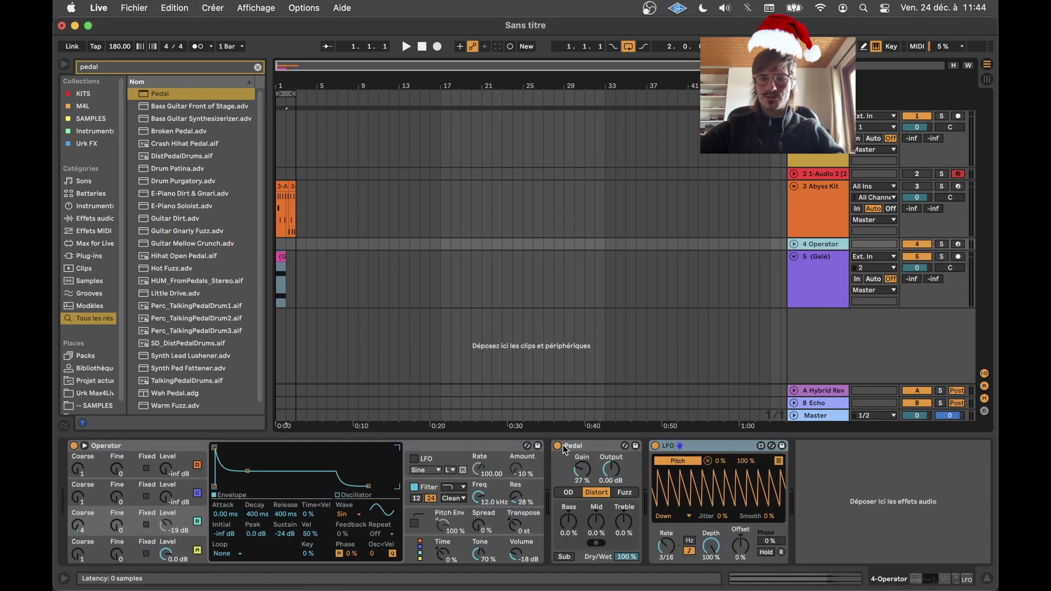
Select the frozen audio clip, set the arrangement loop to its one-bar length and start playback
left_click(822, 257)
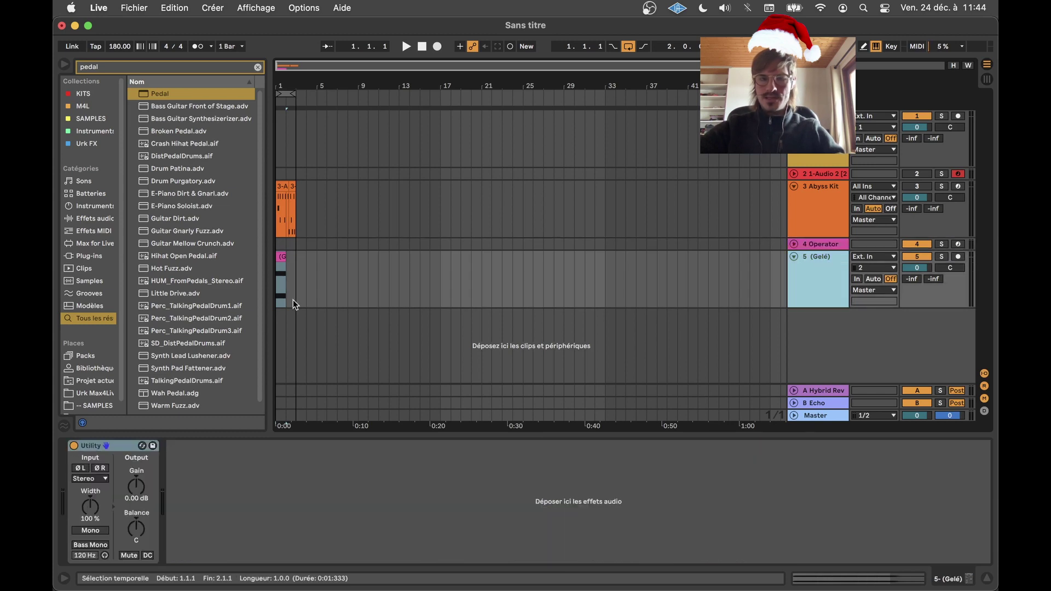
left_click(280, 252)
key("shift+equal")
key("shift+equal")
key("shift+equal")
key("shift+equal")
key("shift+equal")
key("shift+equal")
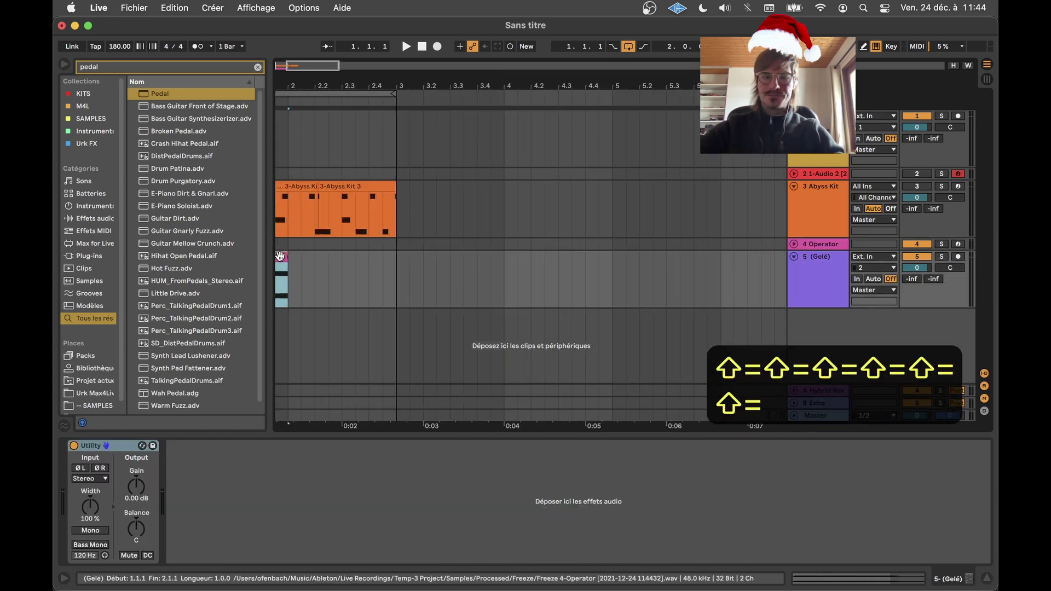
scroll(386, 277, "left", 5)
key("z")
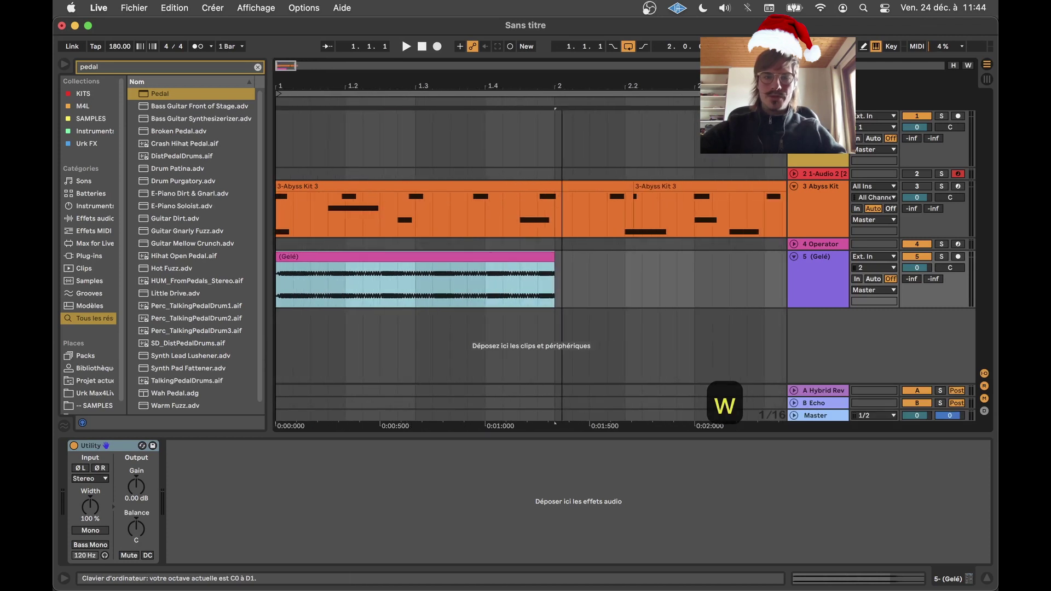
key("super+l")
key("space")
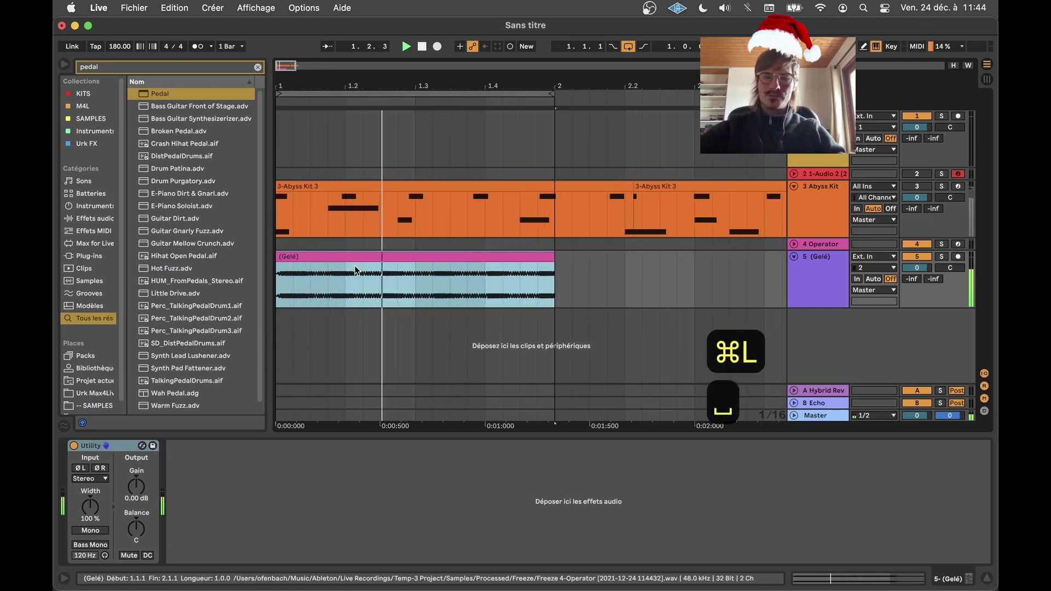
Copy the first two sixteenths of the frozen audio clip and paste them at 1.3.3
left_click(326, 278)
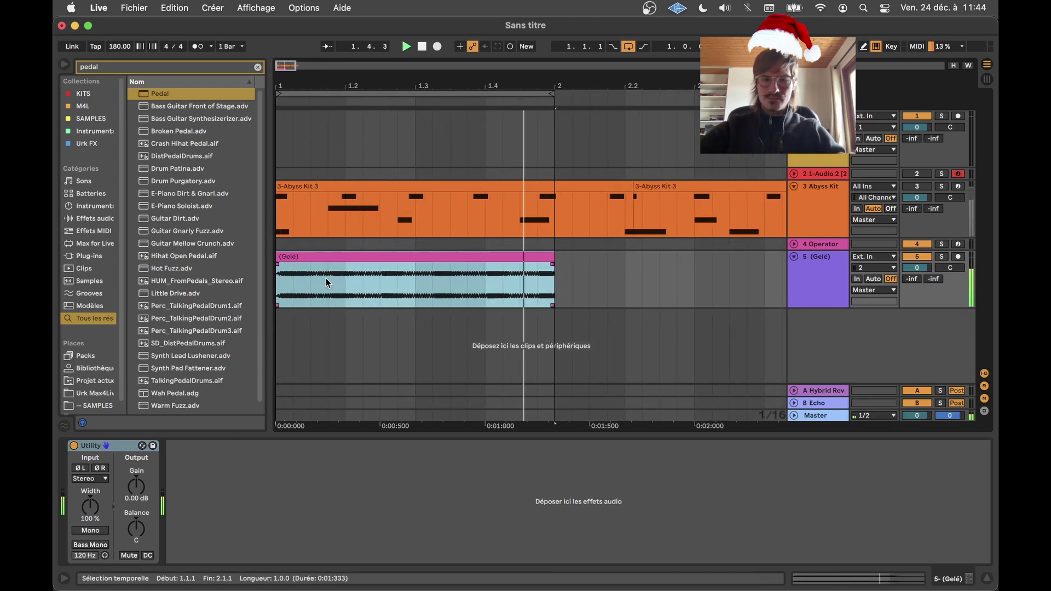
left_click_drag(305, 283, 231, 273)
key("super+c")
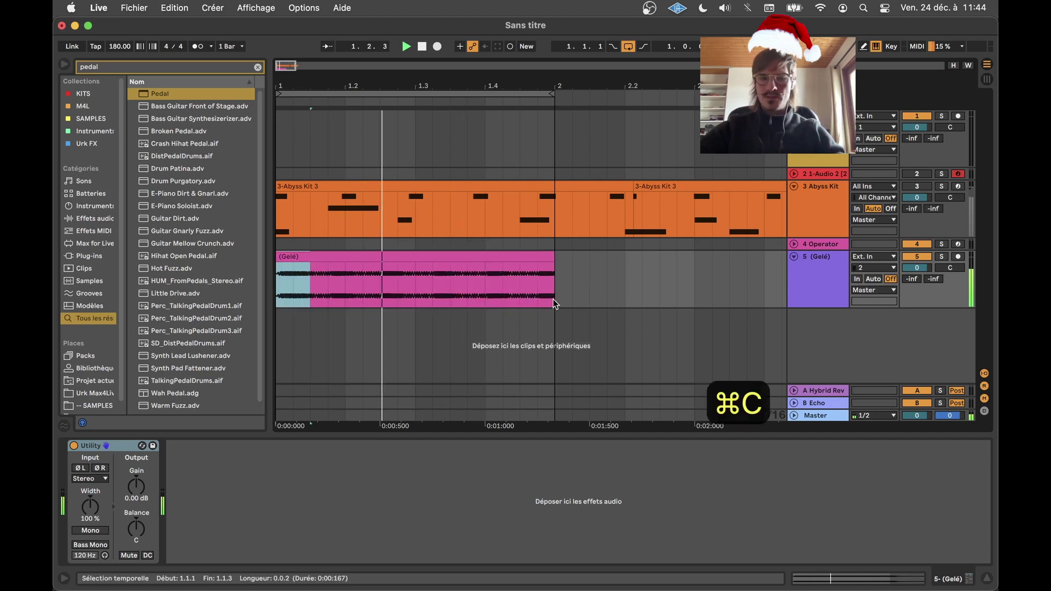
left_click(465, 285)
key("super+v")
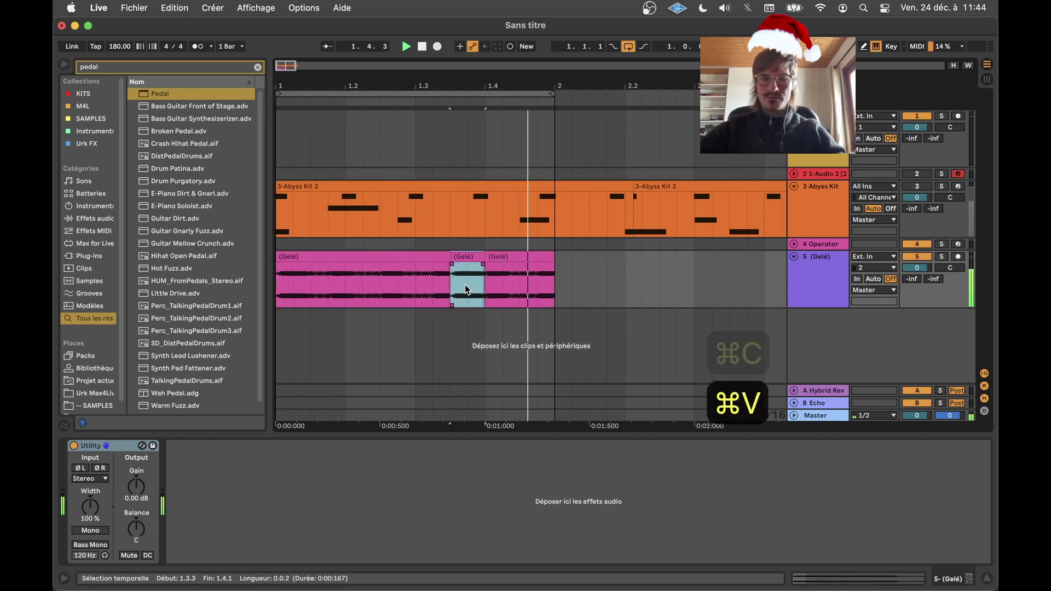
Transpose the audio slice pasted at 1.3.3 by -12 semitones
key("shift+Tab")
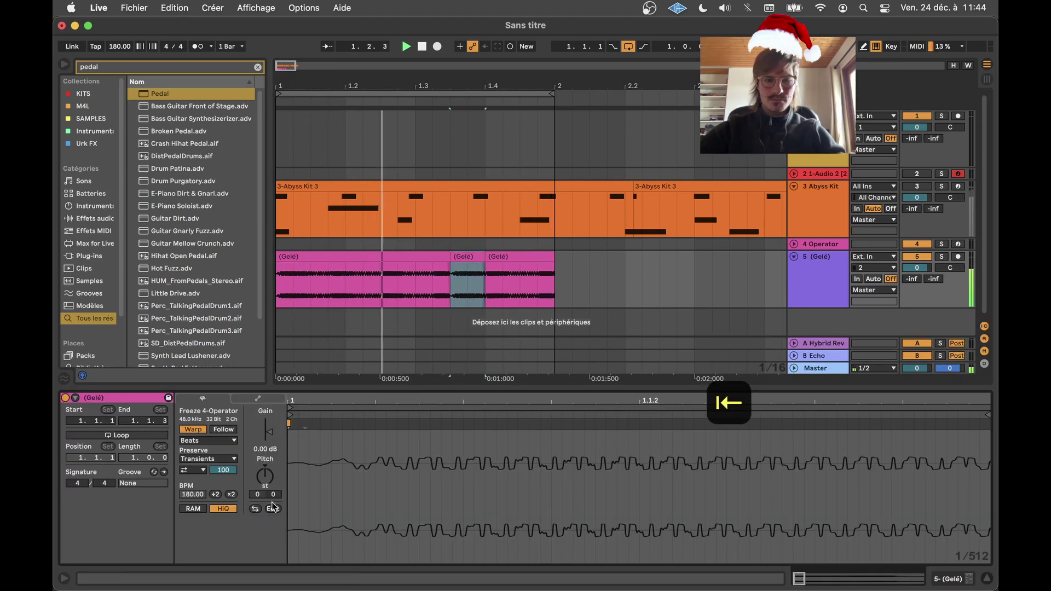
type("-12")
key("Return")
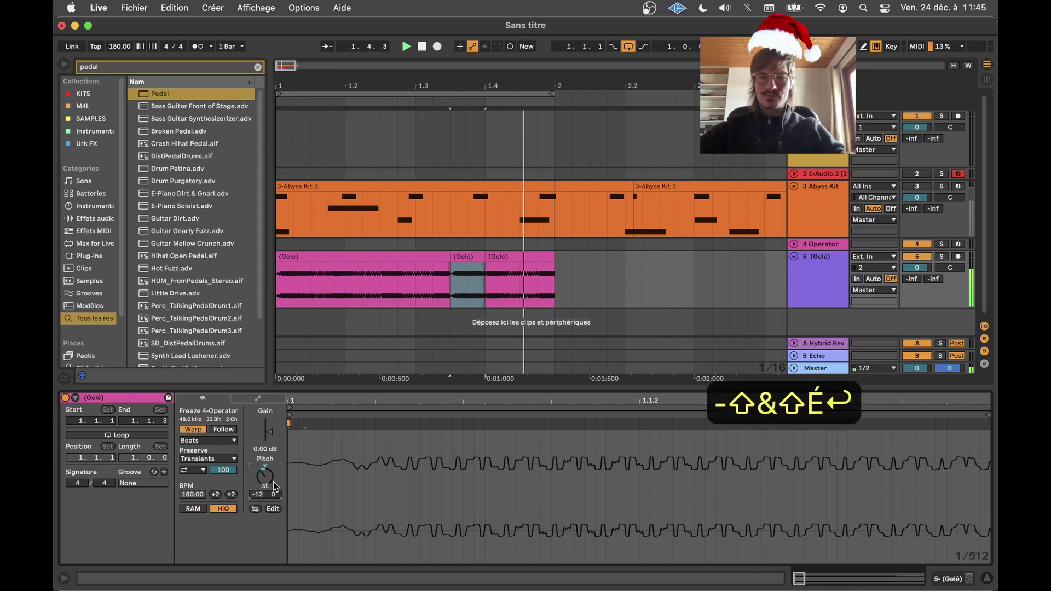
key("shift+Tab")
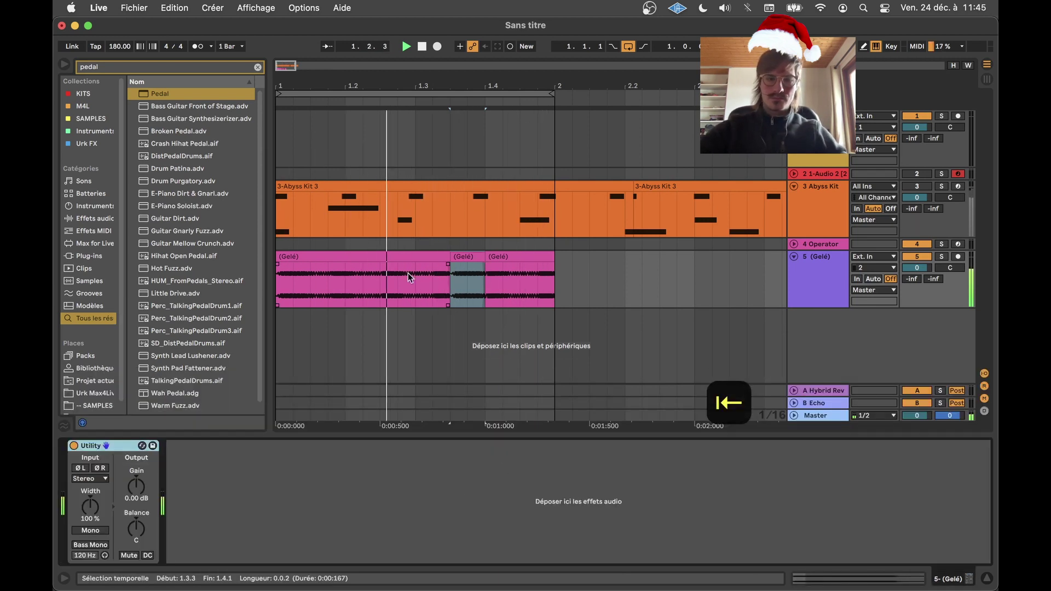
Copy the sixteenth-note slice at 1.2.4 of the frozen audio and paste it at 1.4.4
left_click_drag(409, 272, 396, 274)
key("super+c")
left_click(536, 281)
key("super+v")
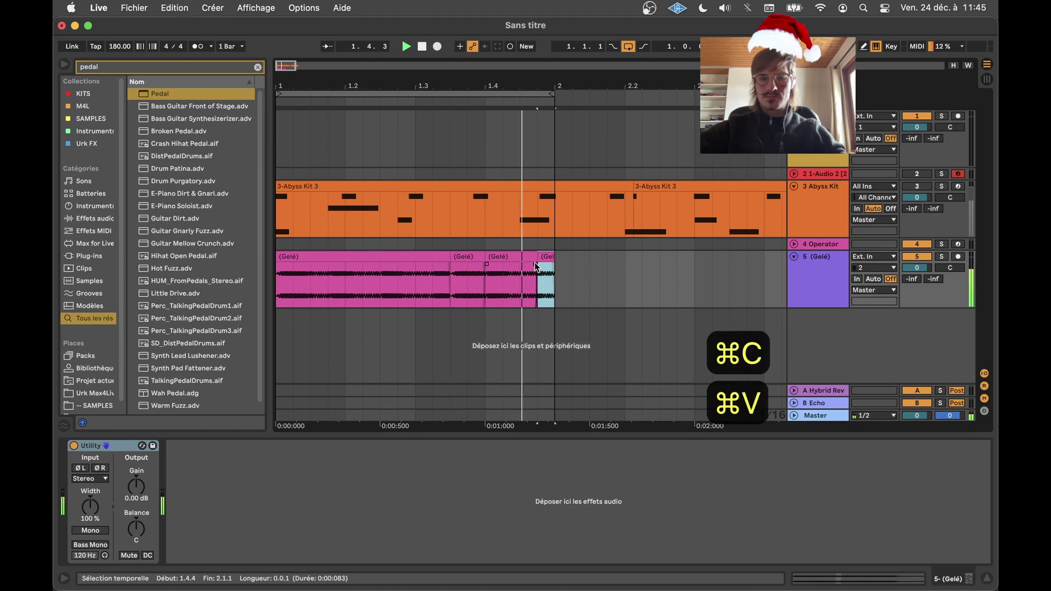
Transpose the audio slice pasted at 1.4.4 by 6 semitones and stop playback
key("shift+Tab")
left_click(265, 476)
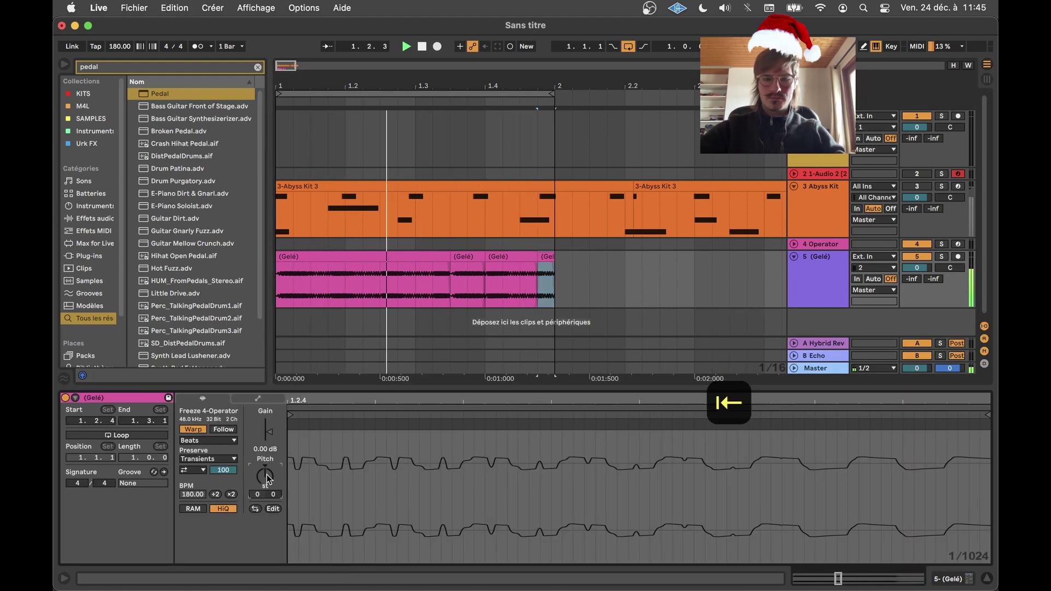
type("6")
key("Return")
key("shift+Tab")
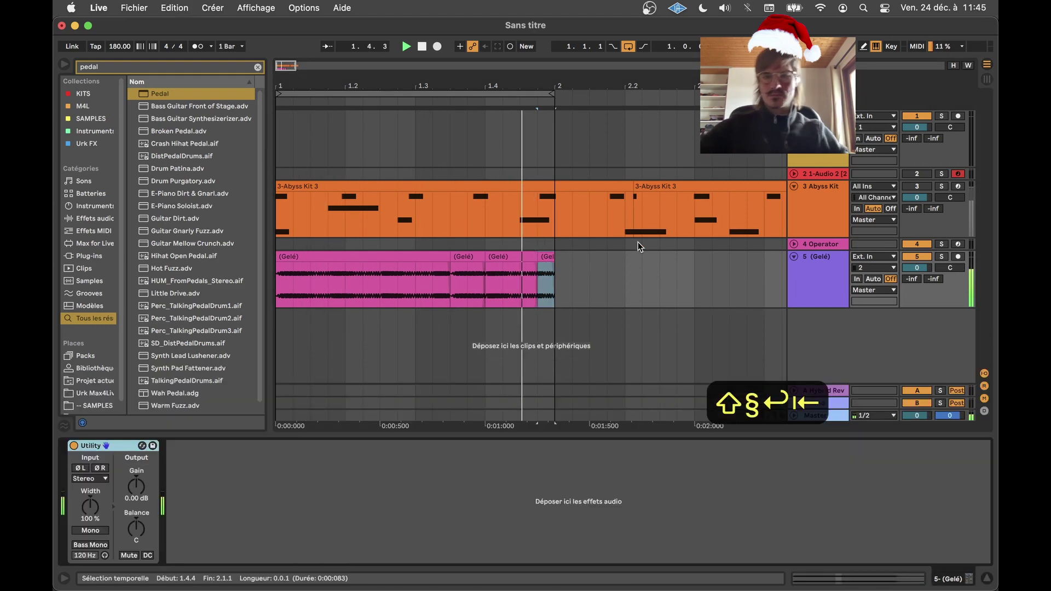
key("space")
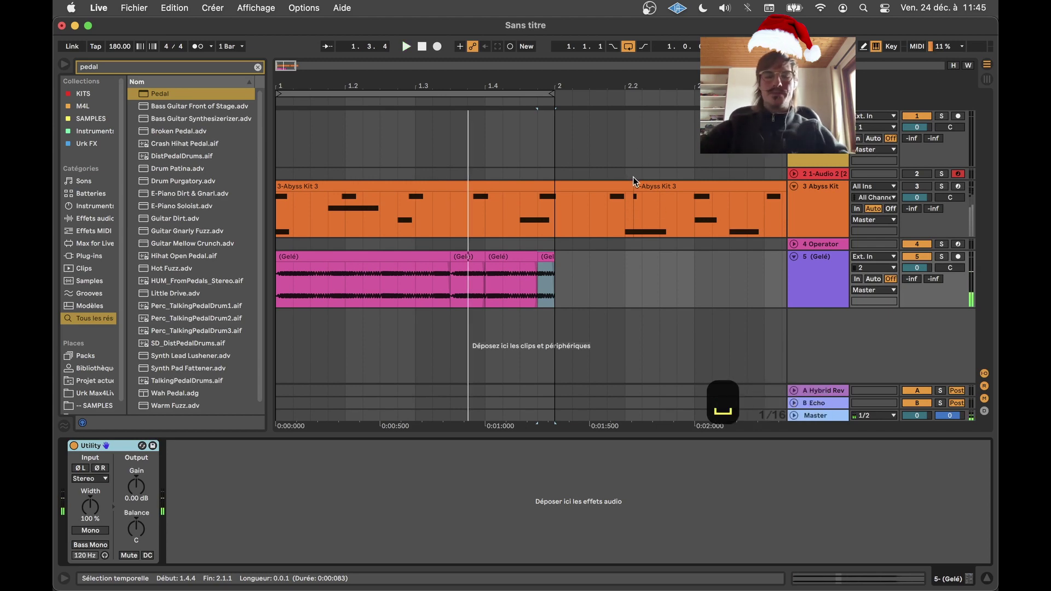
Examine the Operator track's MIDI clip and device chain in the session, and the sliced audio in the arrangement
key("Tab")
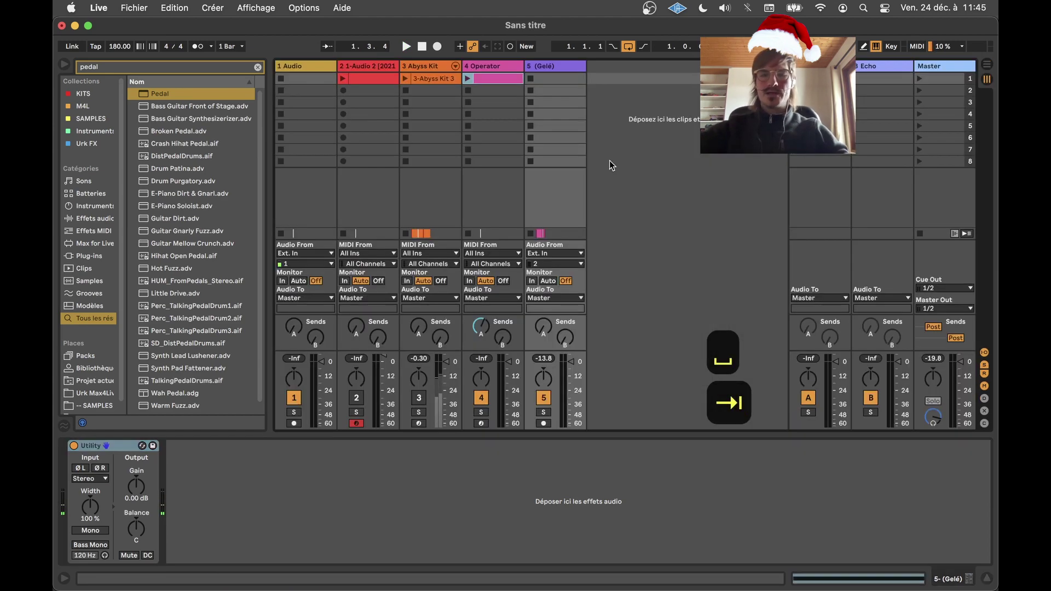
left_click(485, 78)
key("shift+Tab")
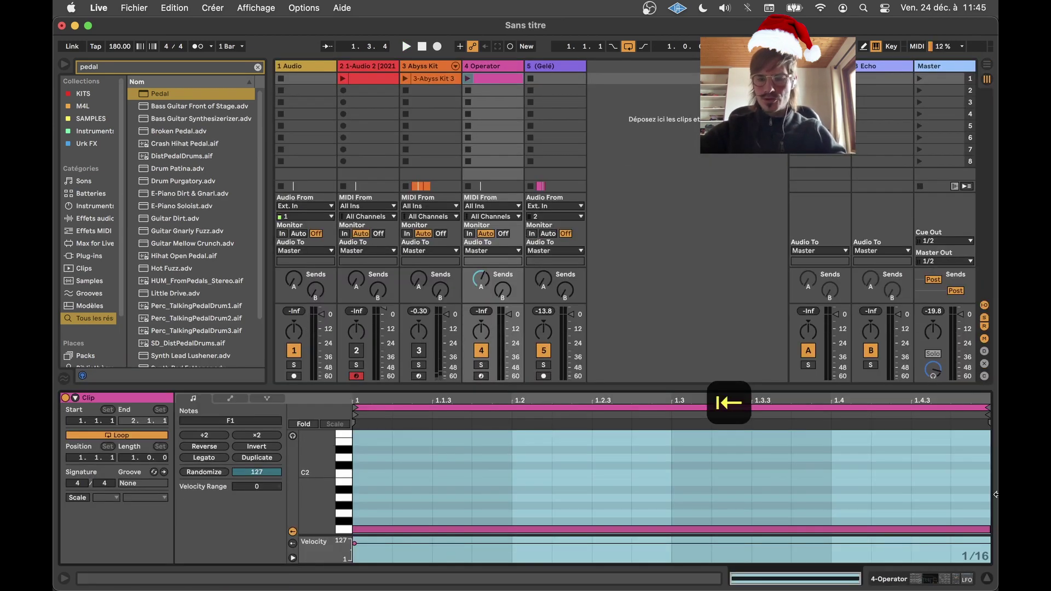
key("shift+Tab")
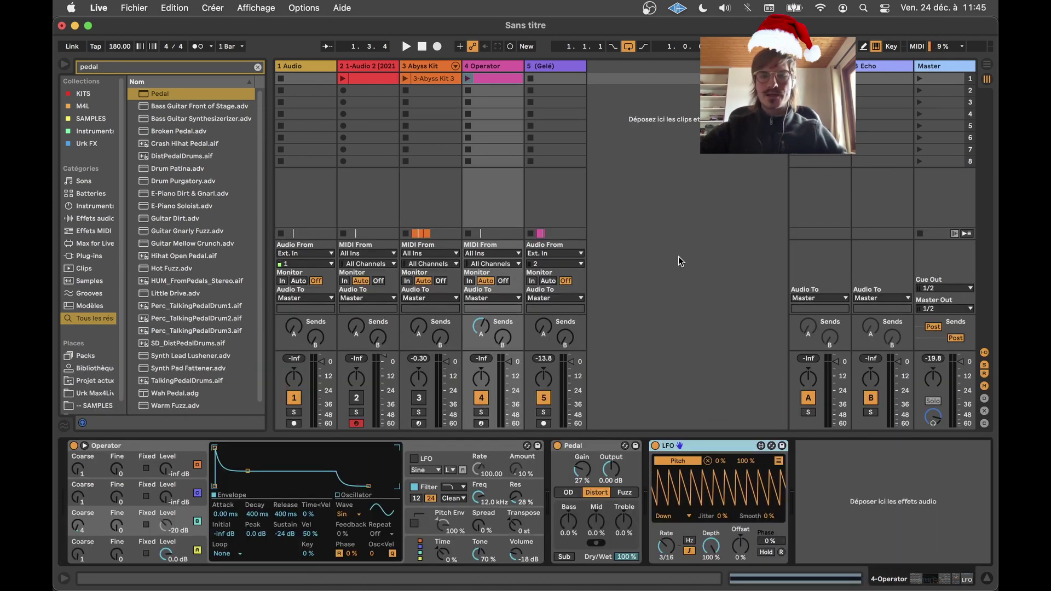
key("Tab")
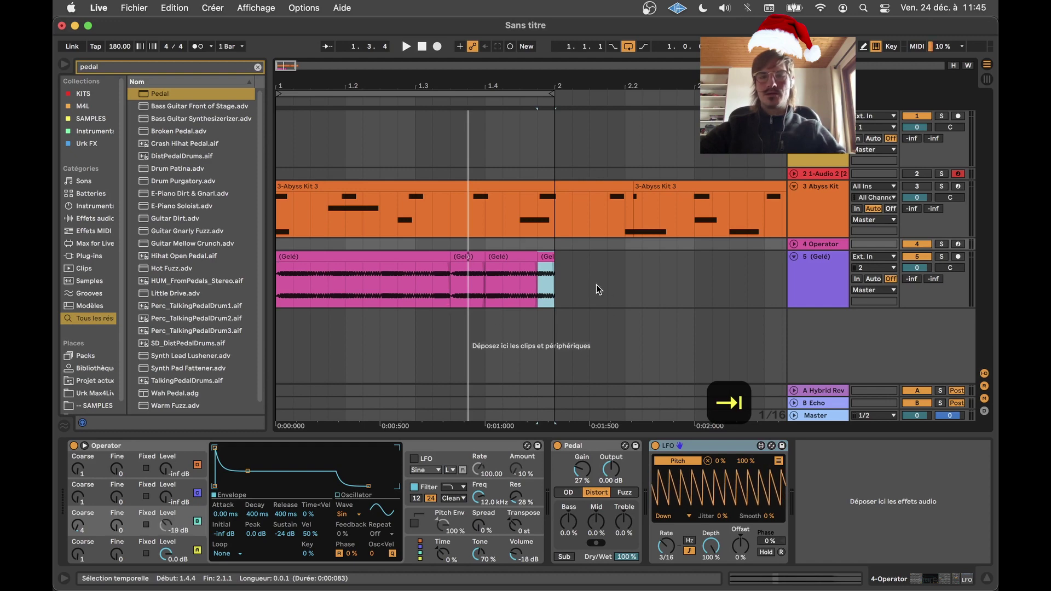
left_click(590, 284)
left_click(722, 281)
key("Tab")
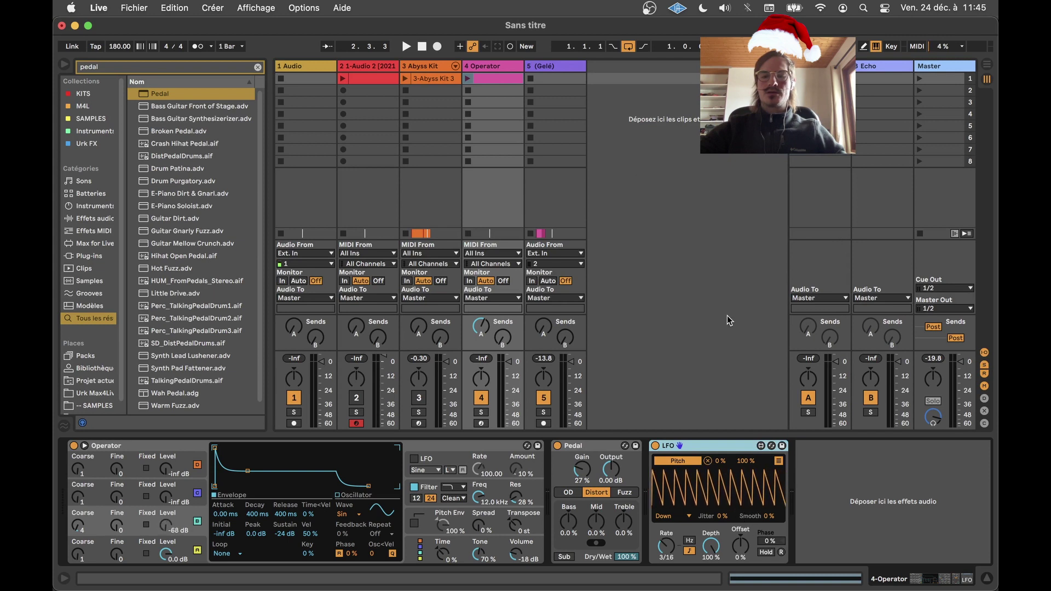
Reactivate the voice-slice and Abyss Kit tracks, launch the first scene, and show the Operator track's devices
left_click(356, 398)
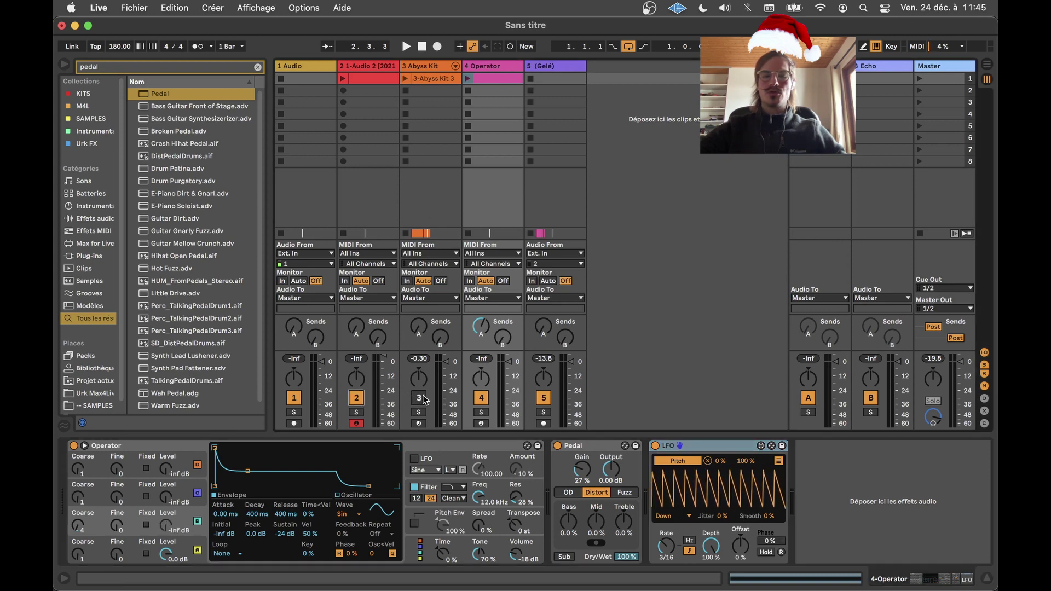
left_click(419, 398)
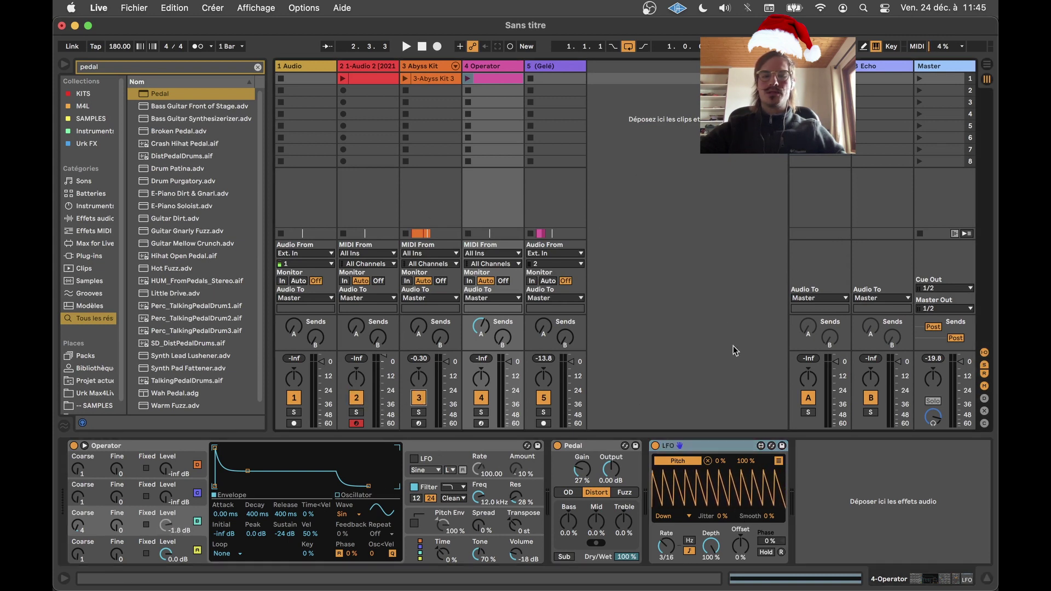
left_click(920, 79)
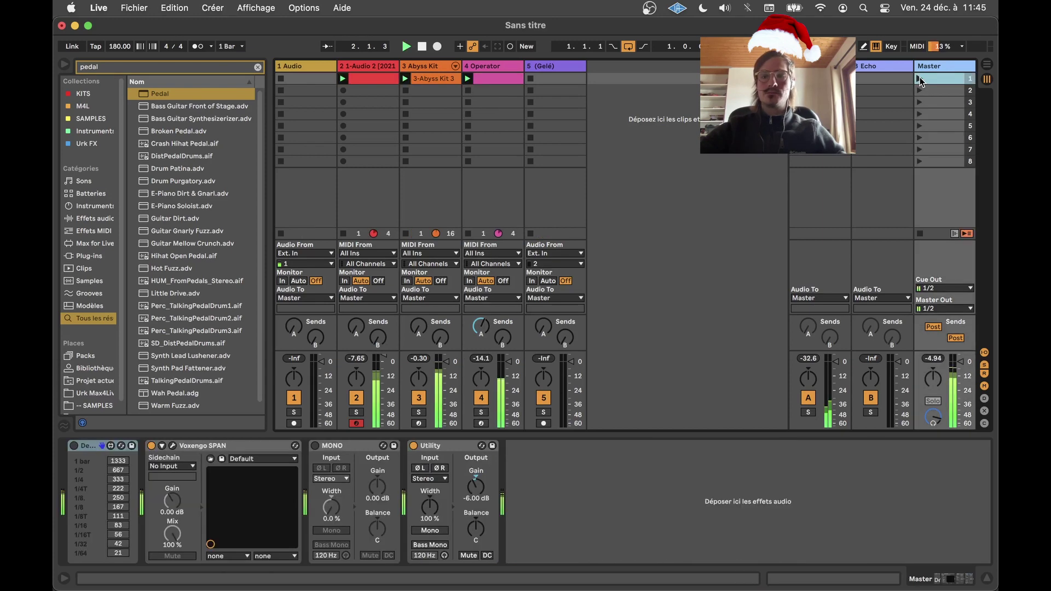
left_click(500, 64)
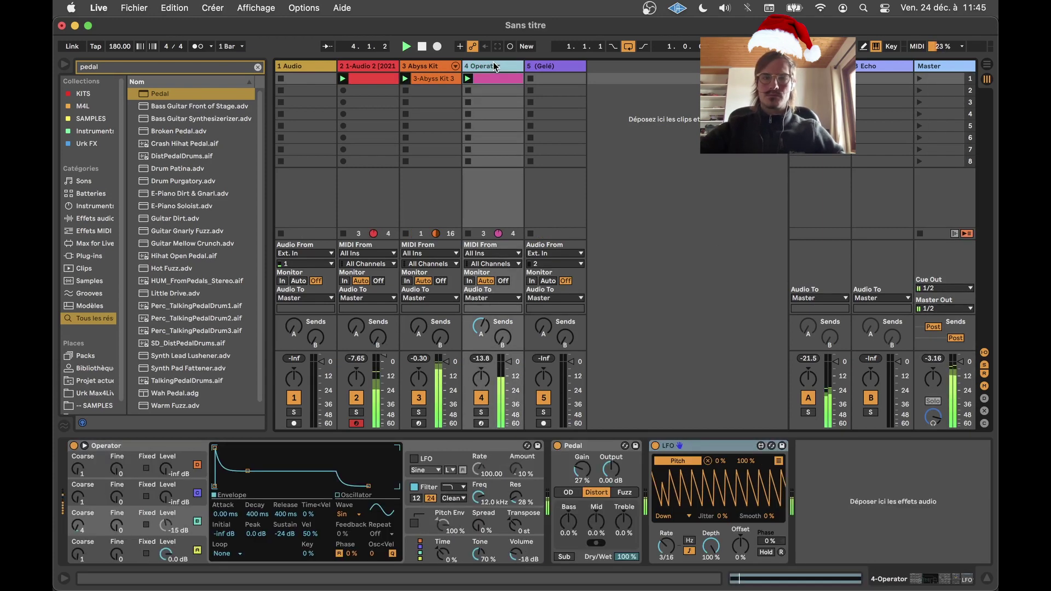
Audition the Triangle, Up and Random waveforms on the Operator track's LFO during playback, ending on Up
left_click(671, 516)
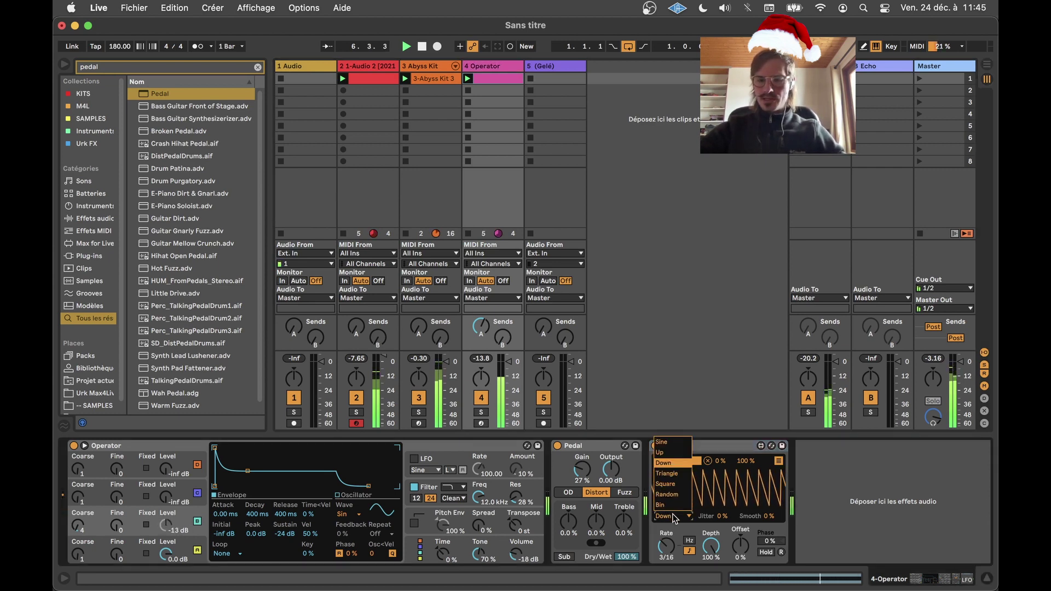
left_click(674, 479)
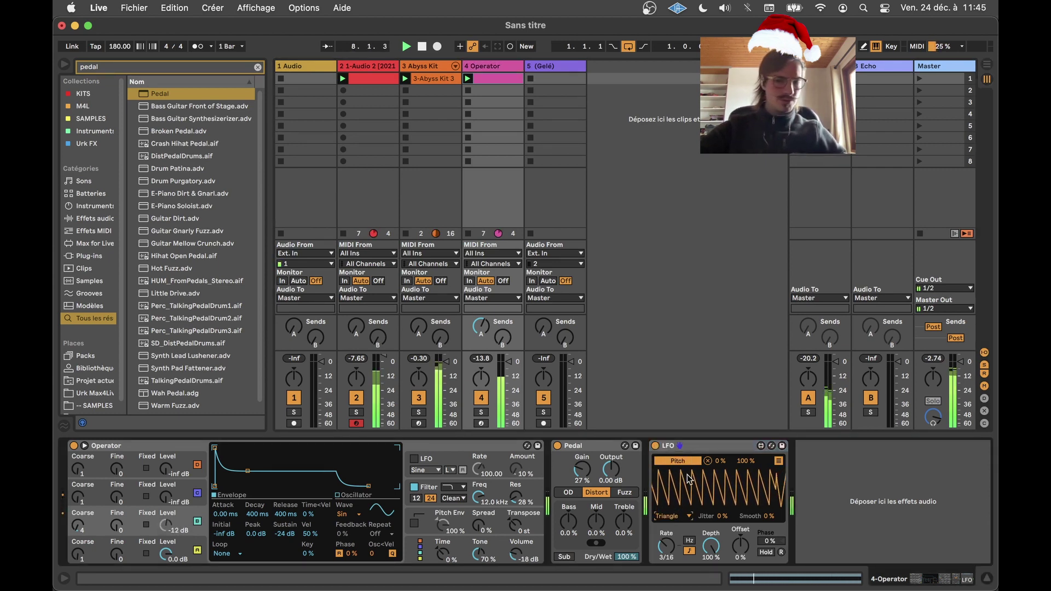
left_click(672, 517)
left_click(675, 452)
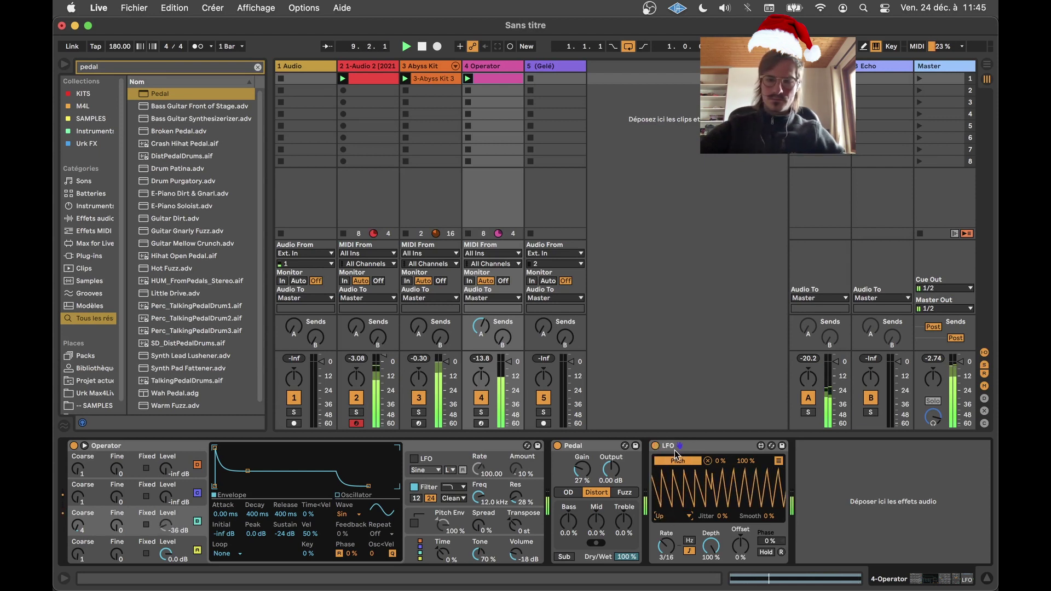
left_click(672, 516)
left_click(667, 495)
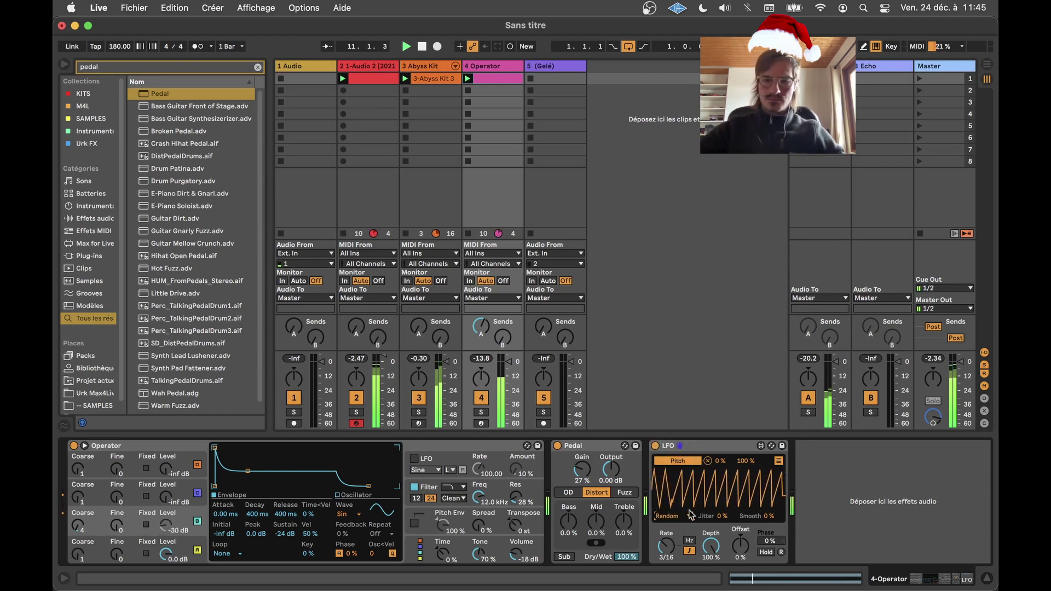
left_click(671, 516)
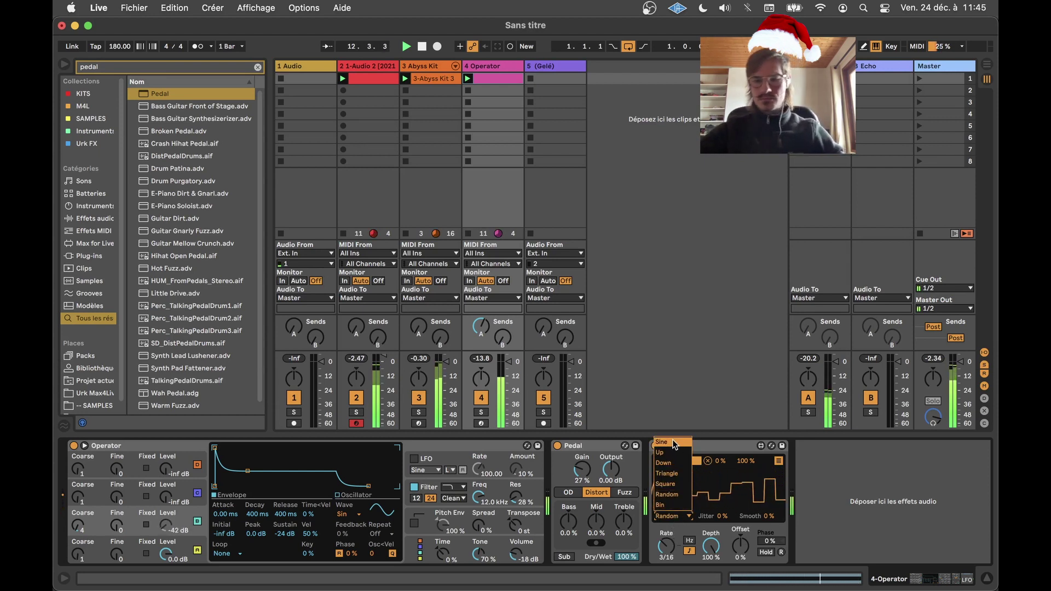
left_click(673, 450)
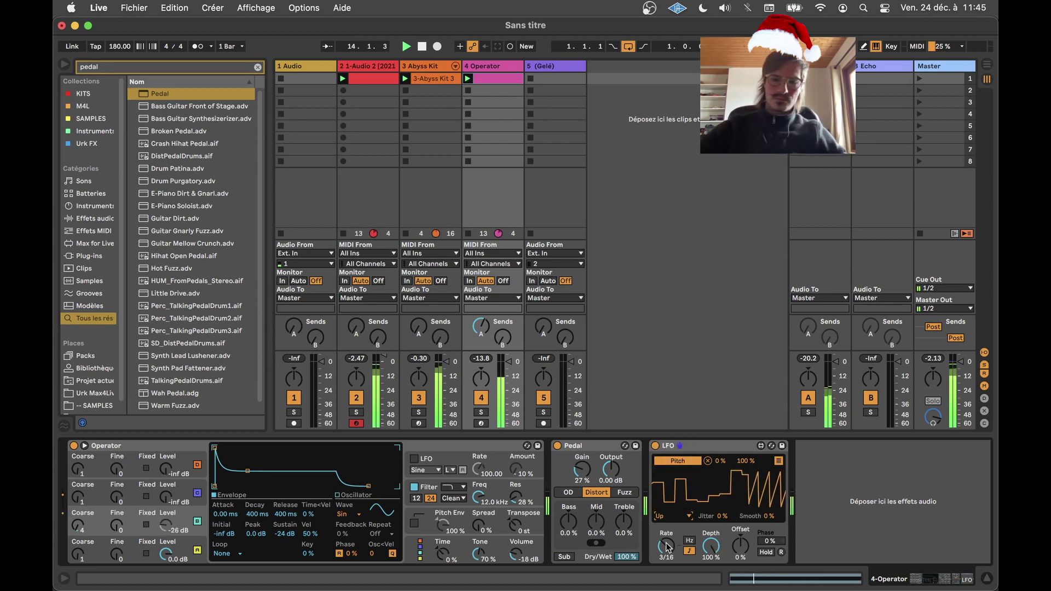
Try a rate of 1/8 on the Operator track's LFO and return it to 3/16
scroll(667, 547, "up", 2)
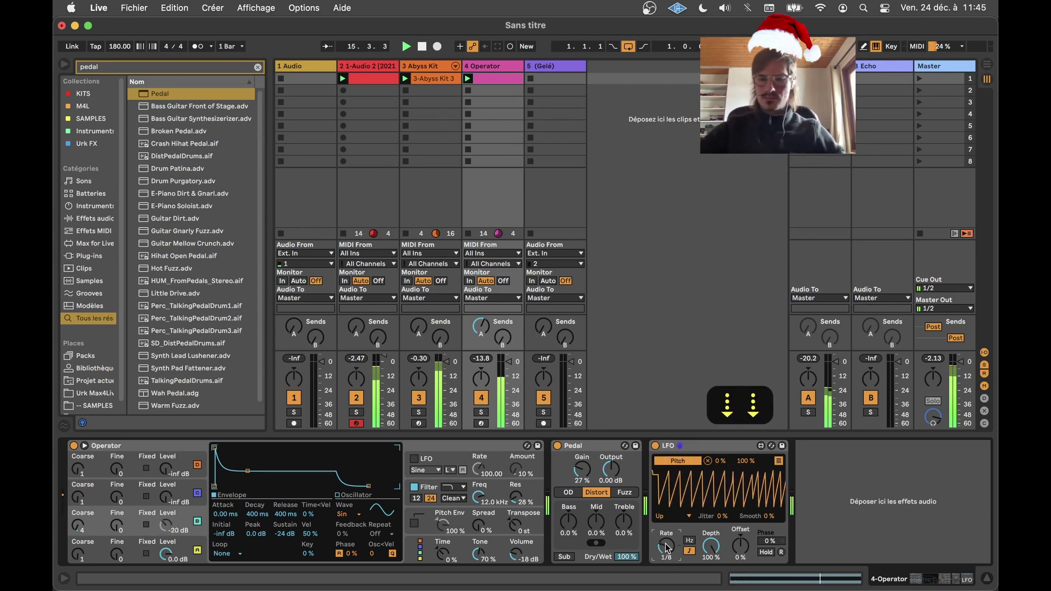
scroll(666, 547, "down", 3)
scroll(666, 548, "up", 1)
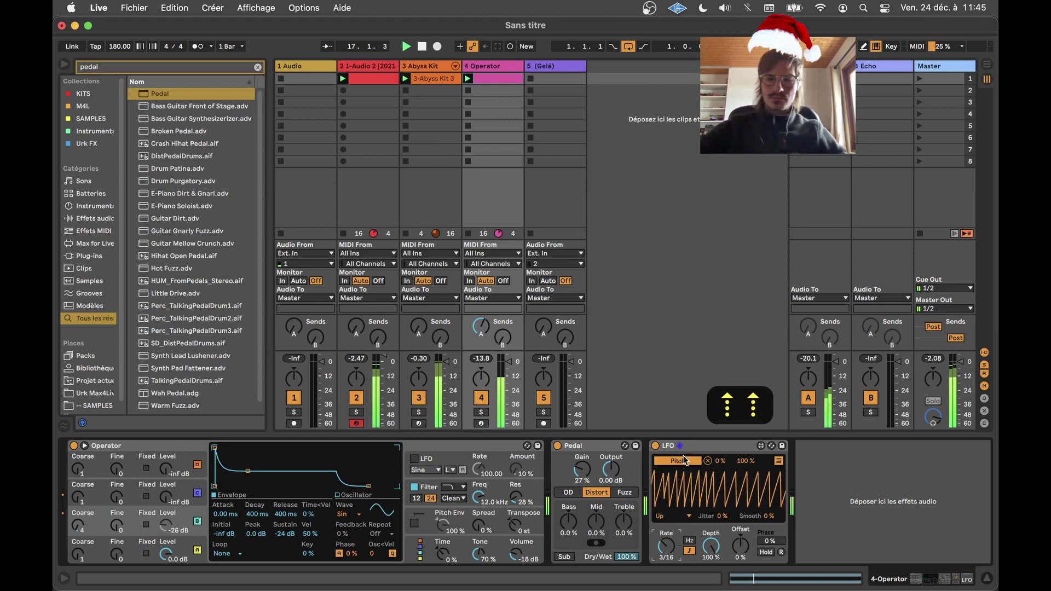
Set the Operator track's LFO waveform to Triangle and stop playback
left_click(669, 521)
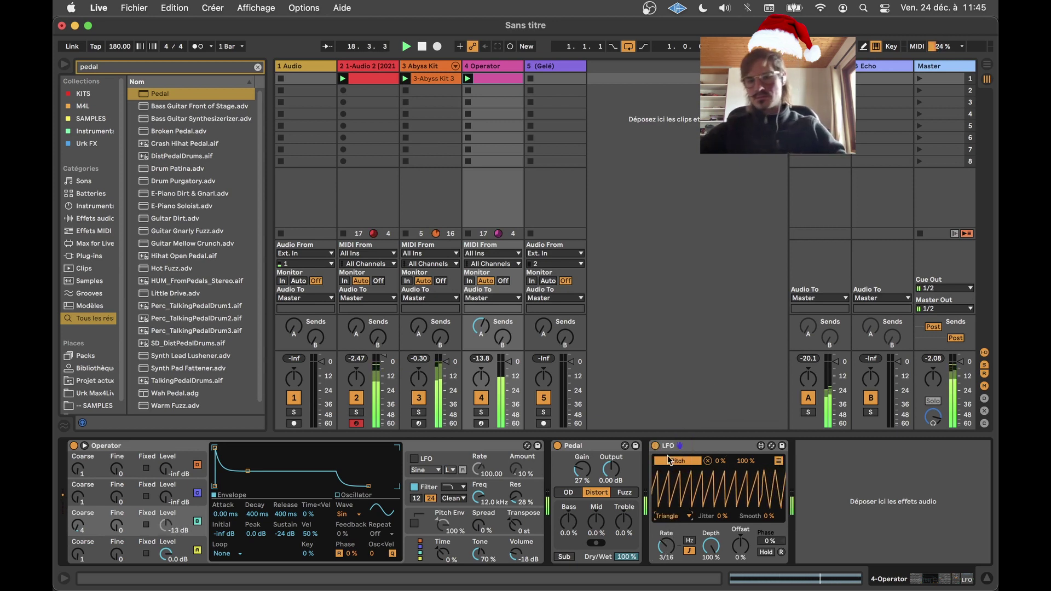
key("space")
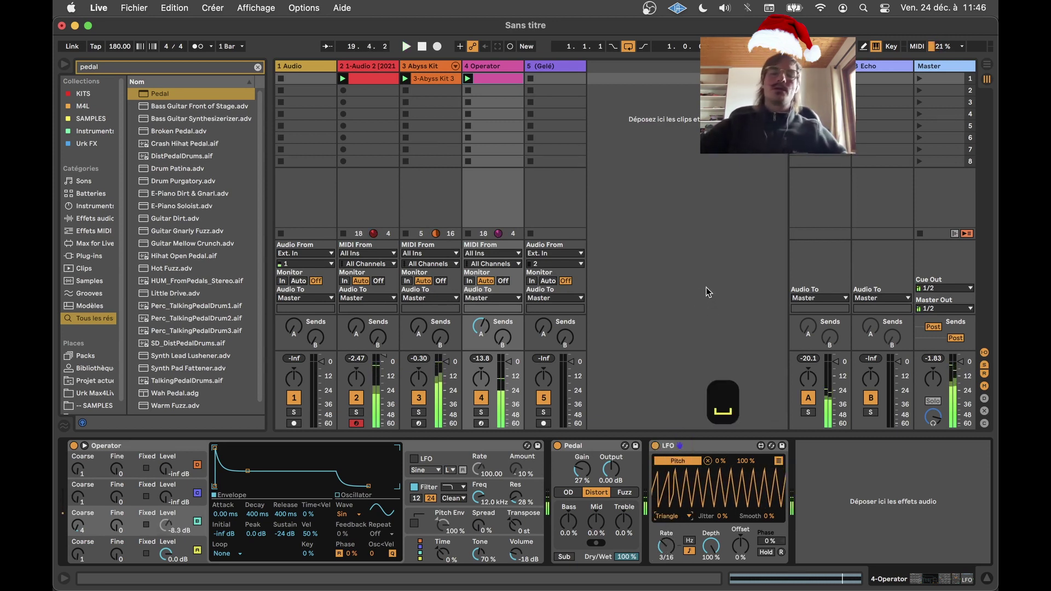